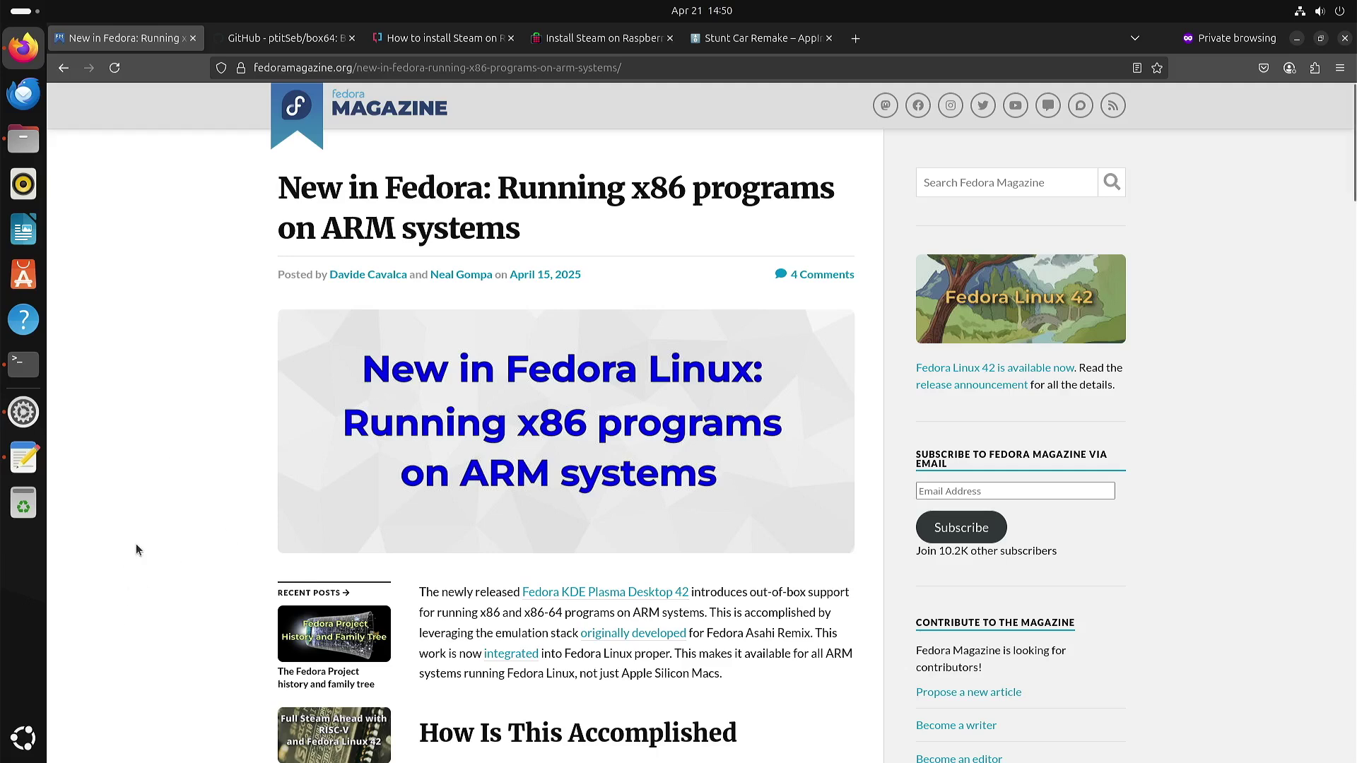
Switch to the ptitSeb/box64 GitHub repository tab
{"action": "scroll", "coordinate": [147, 546], "scroll_direction": "down", "scroll_amount": 5}
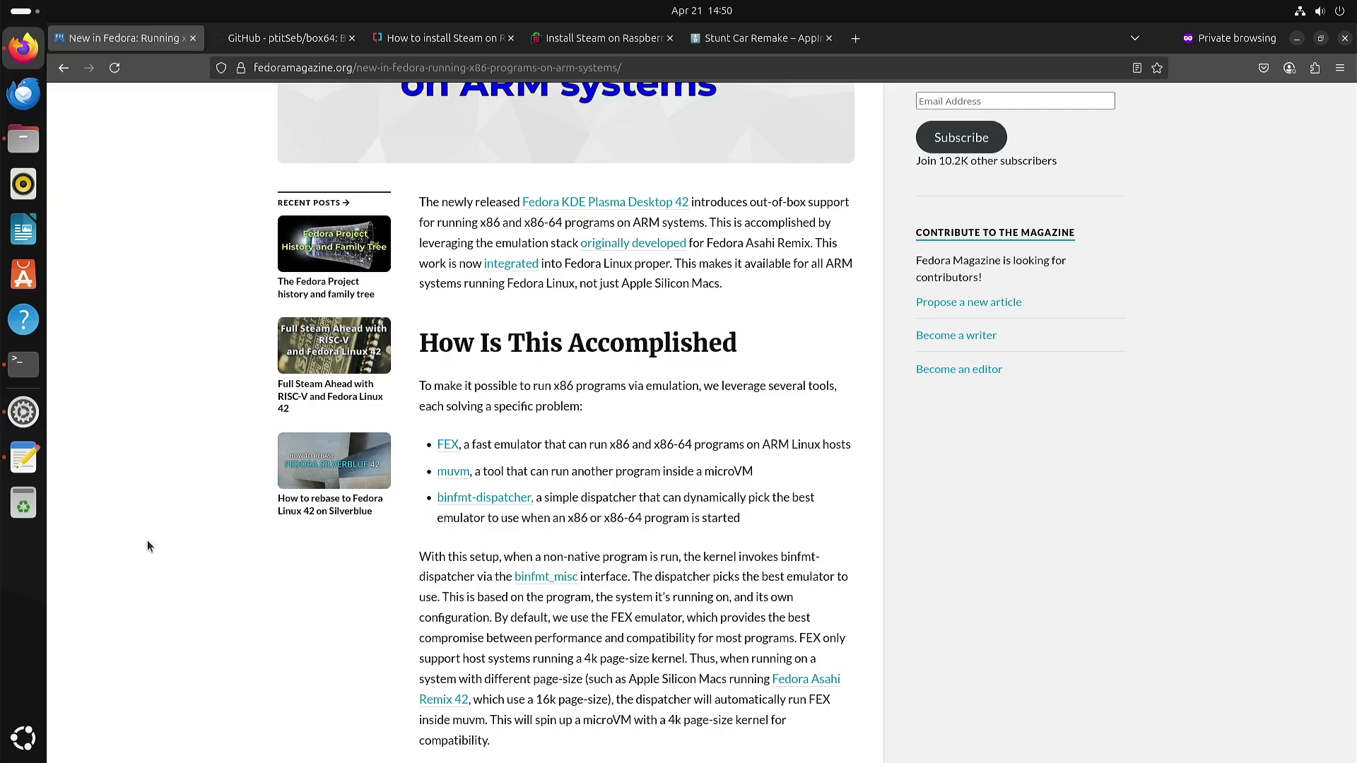
{"action": "scroll", "coordinate": [147, 546], "scroll_direction": "down", "scroll_amount": 10}
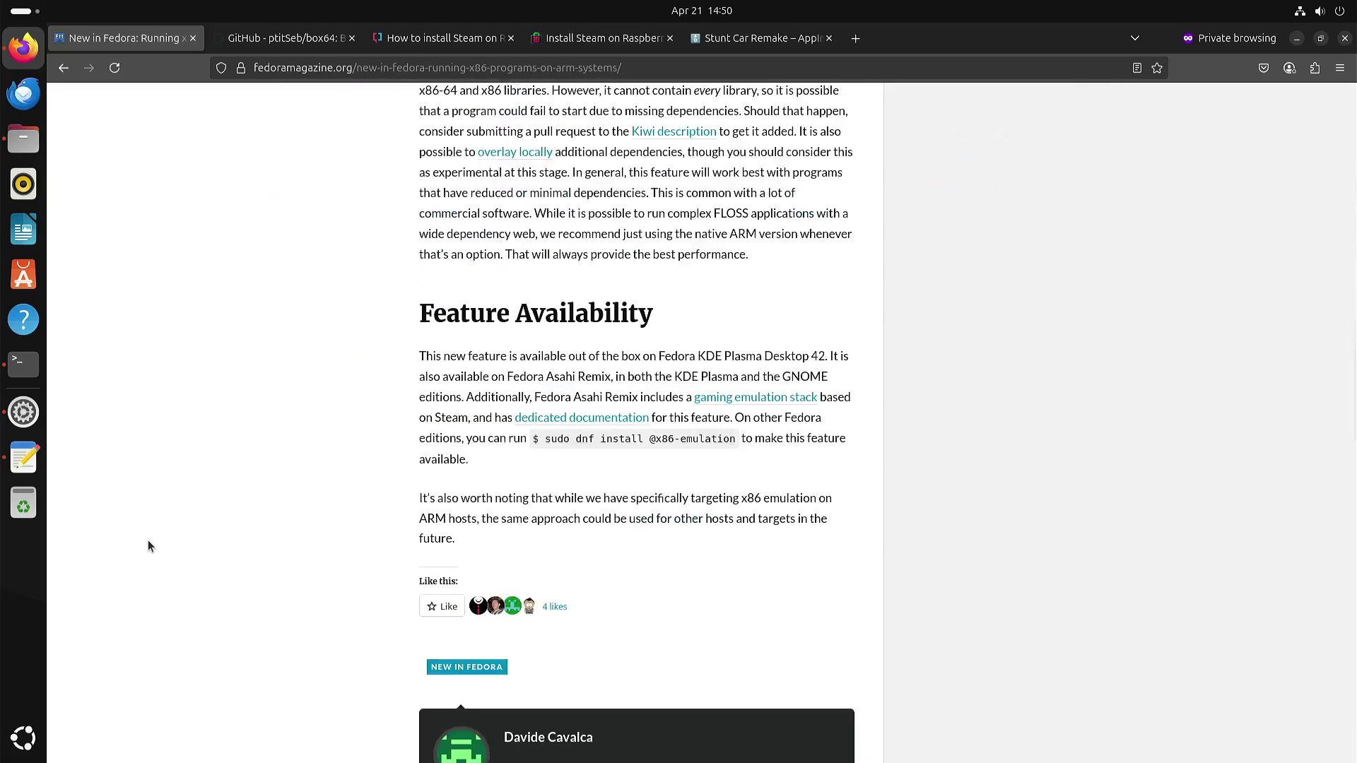
{"action": "scroll", "coordinate": [149, 546], "scroll_direction": "up", "scroll_amount": 15}
{"action": "scroll", "coordinate": [148, 546], "scroll_direction": "up", "scroll_amount": 5}
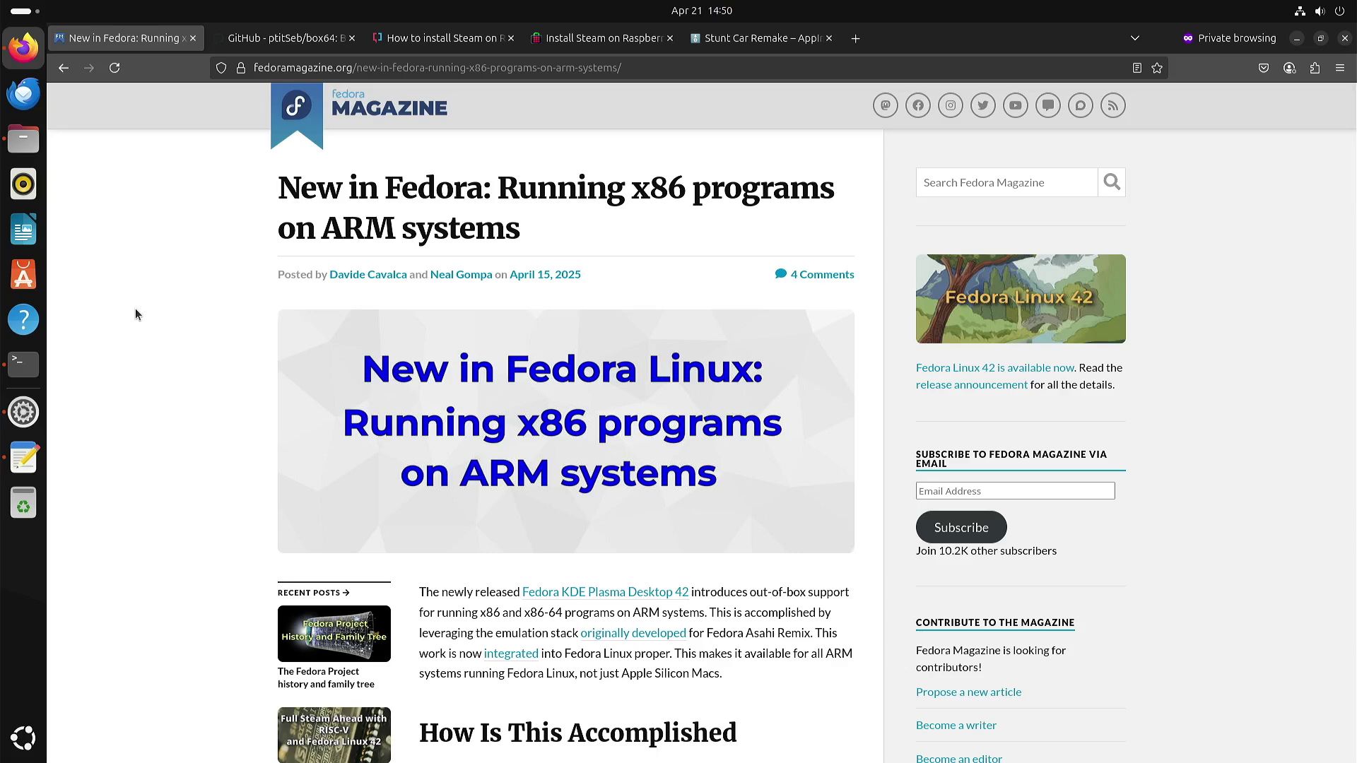
{"action": "left_click", "coordinate": [277, 40]}
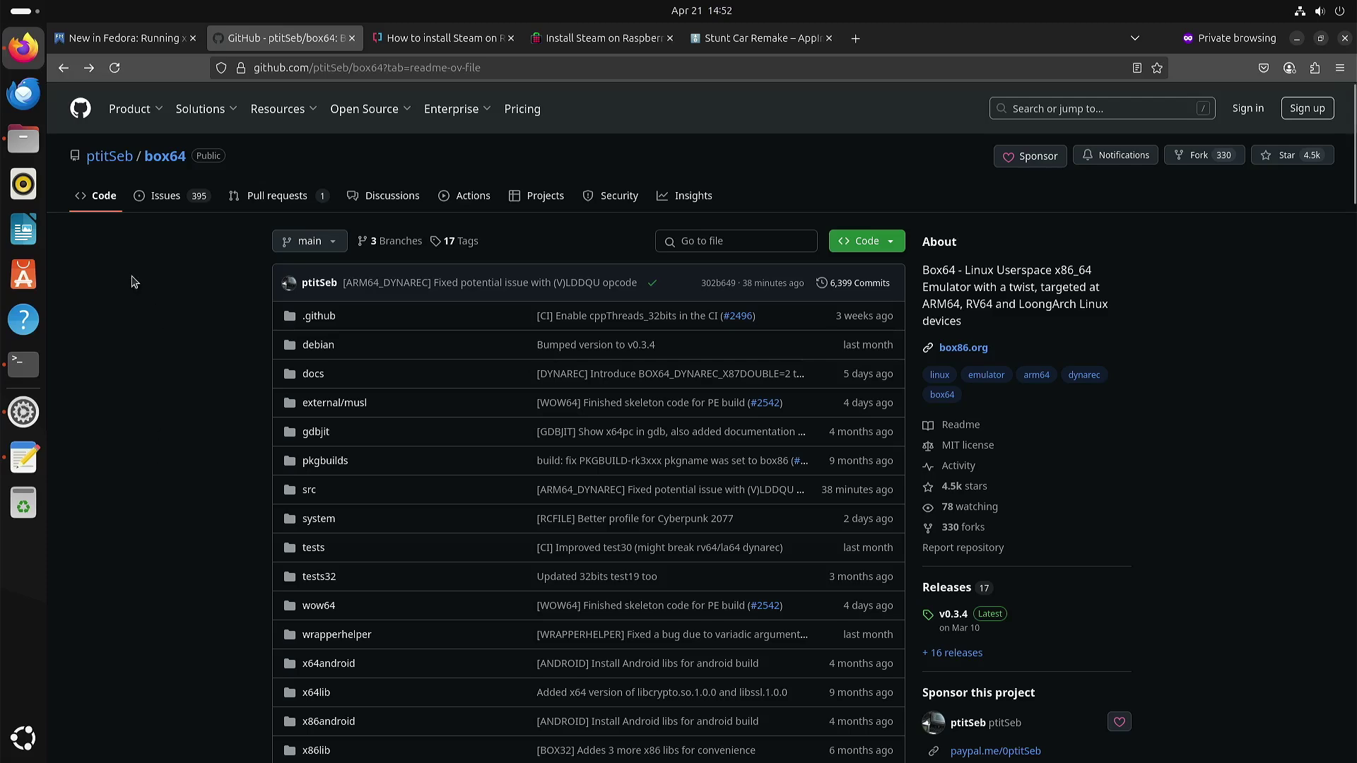
Skim the XDA Steam-on-Raspberry-Pi guide, then switch to the Pi-Apps Steam install page
{"action": "left_click", "coordinate": [448, 39]}
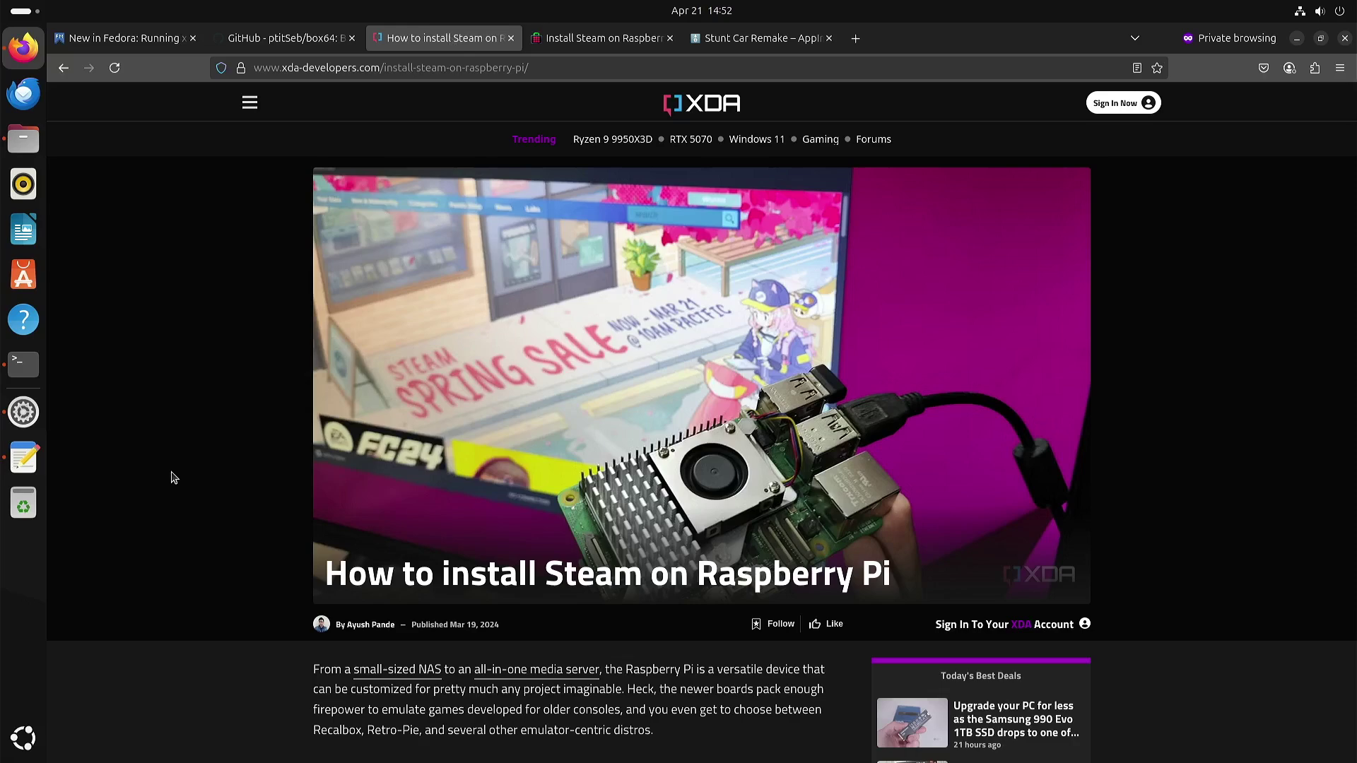
{"action": "scroll", "coordinate": [173, 478], "scroll_direction": "down", "scroll_amount": 12}
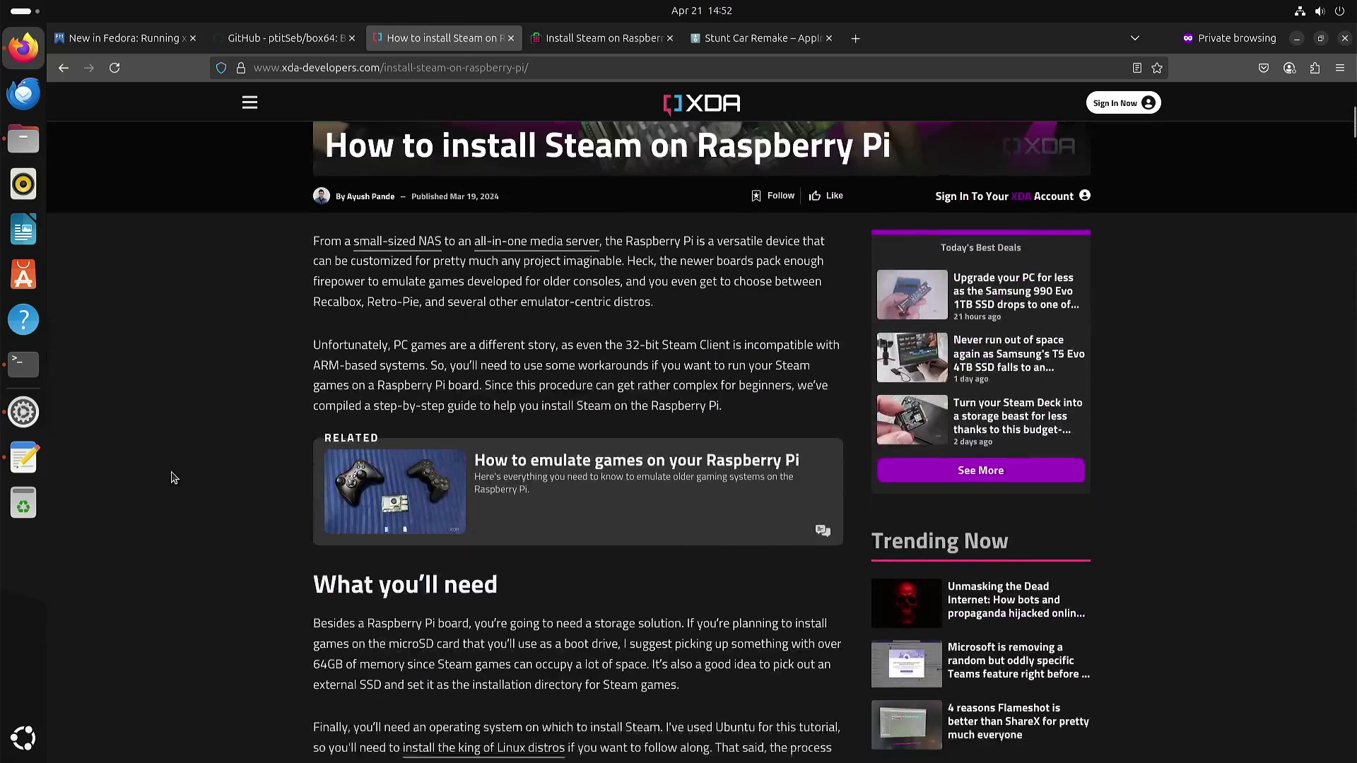
{"action": "scroll", "coordinate": [173, 478], "scroll_direction": "down", "scroll_amount": 15}
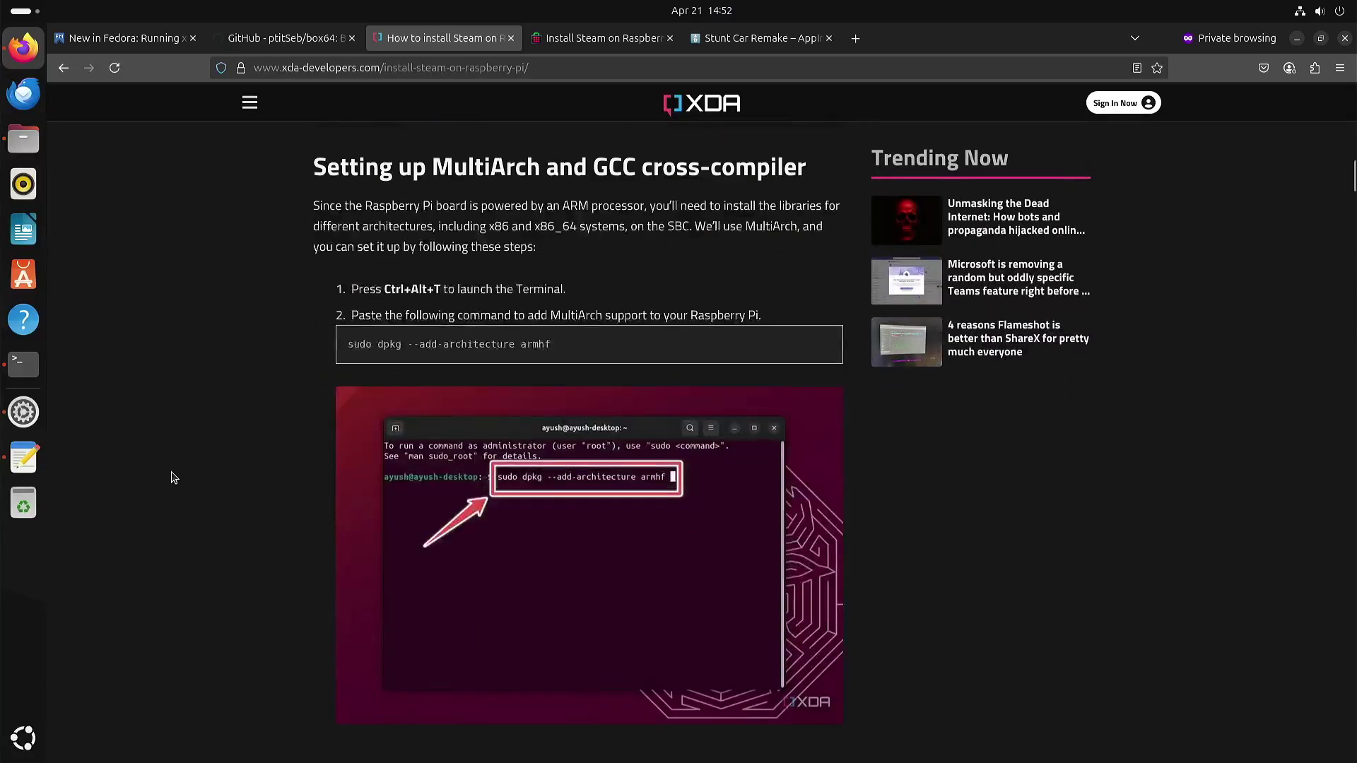
{"action": "scroll", "coordinate": [173, 478], "scroll_direction": "down", "scroll_amount": 15}
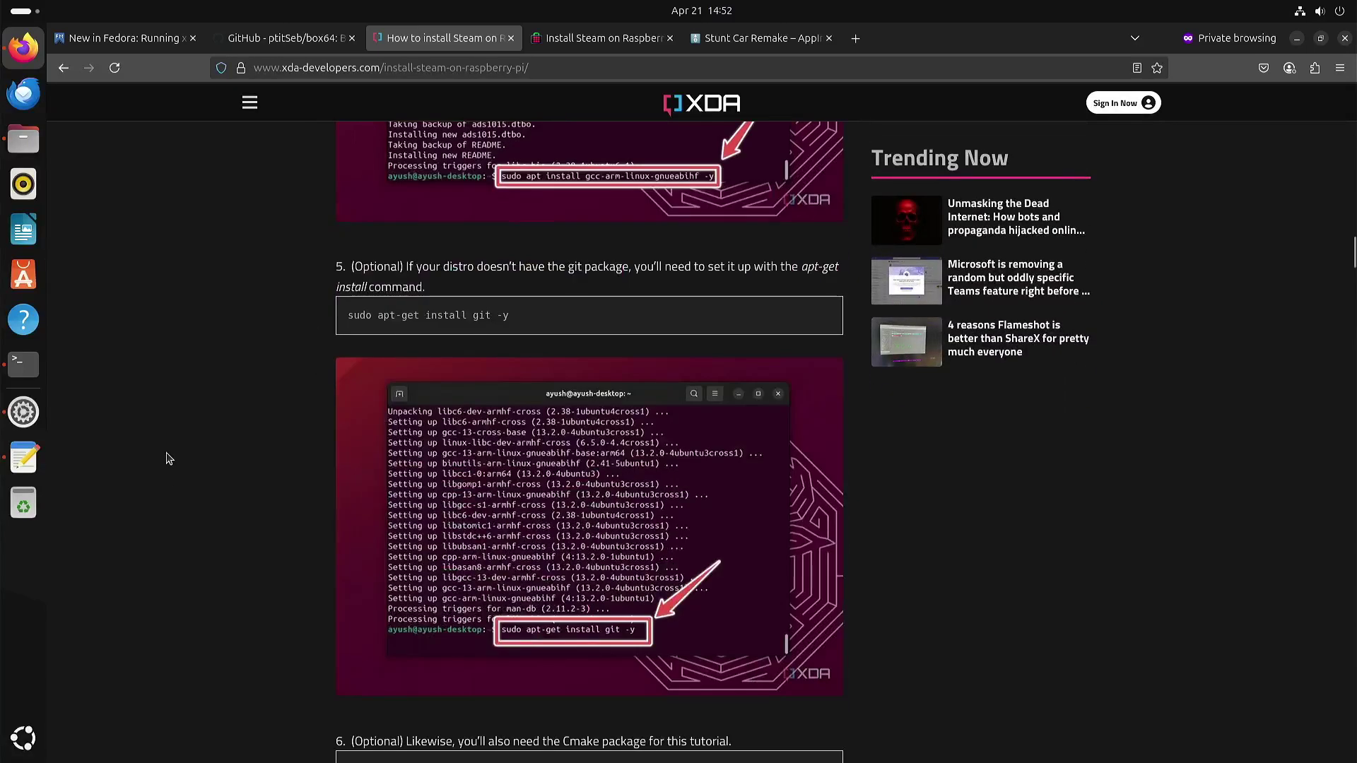
{"action": "scroll", "coordinate": [169, 459], "scroll_direction": "down", "scroll_amount": 20}
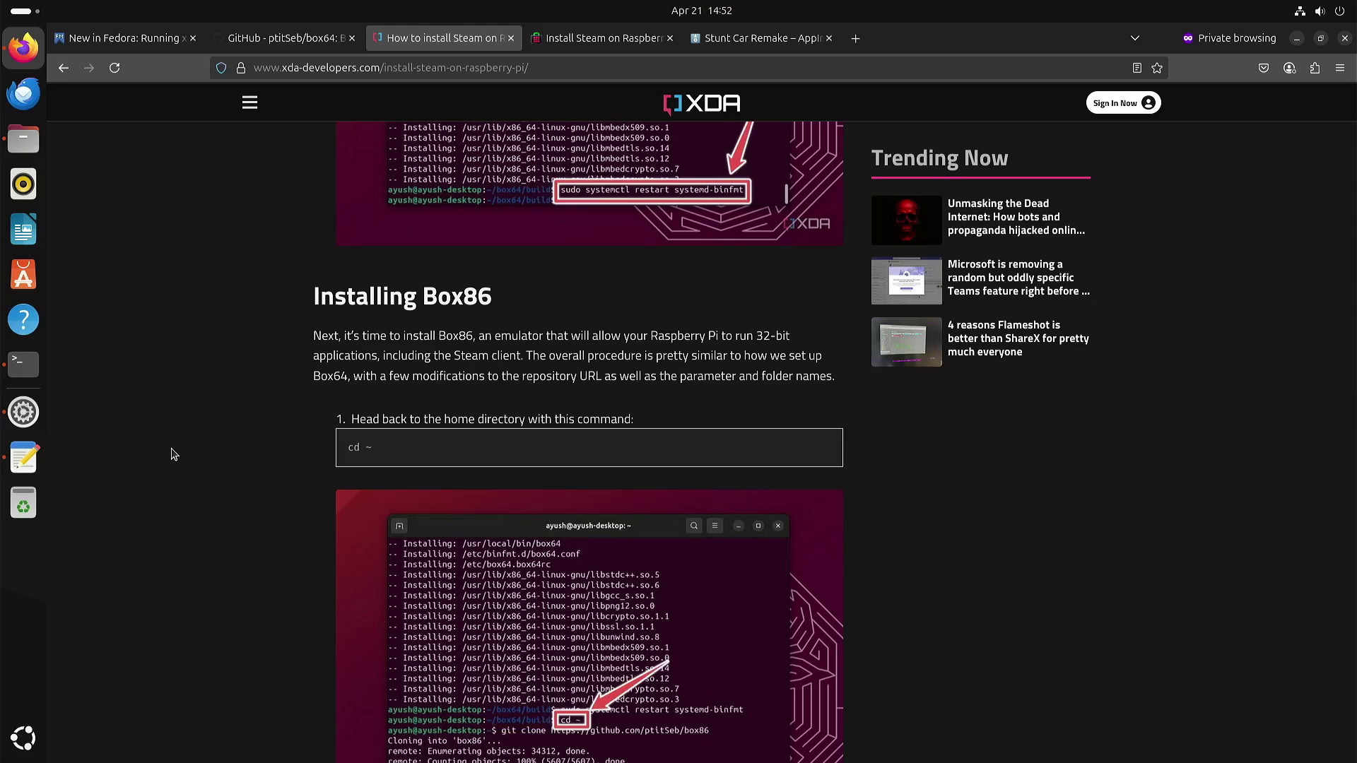
{"action": "scroll", "coordinate": [173, 453], "scroll_direction": "up", "scroll_amount": 20}
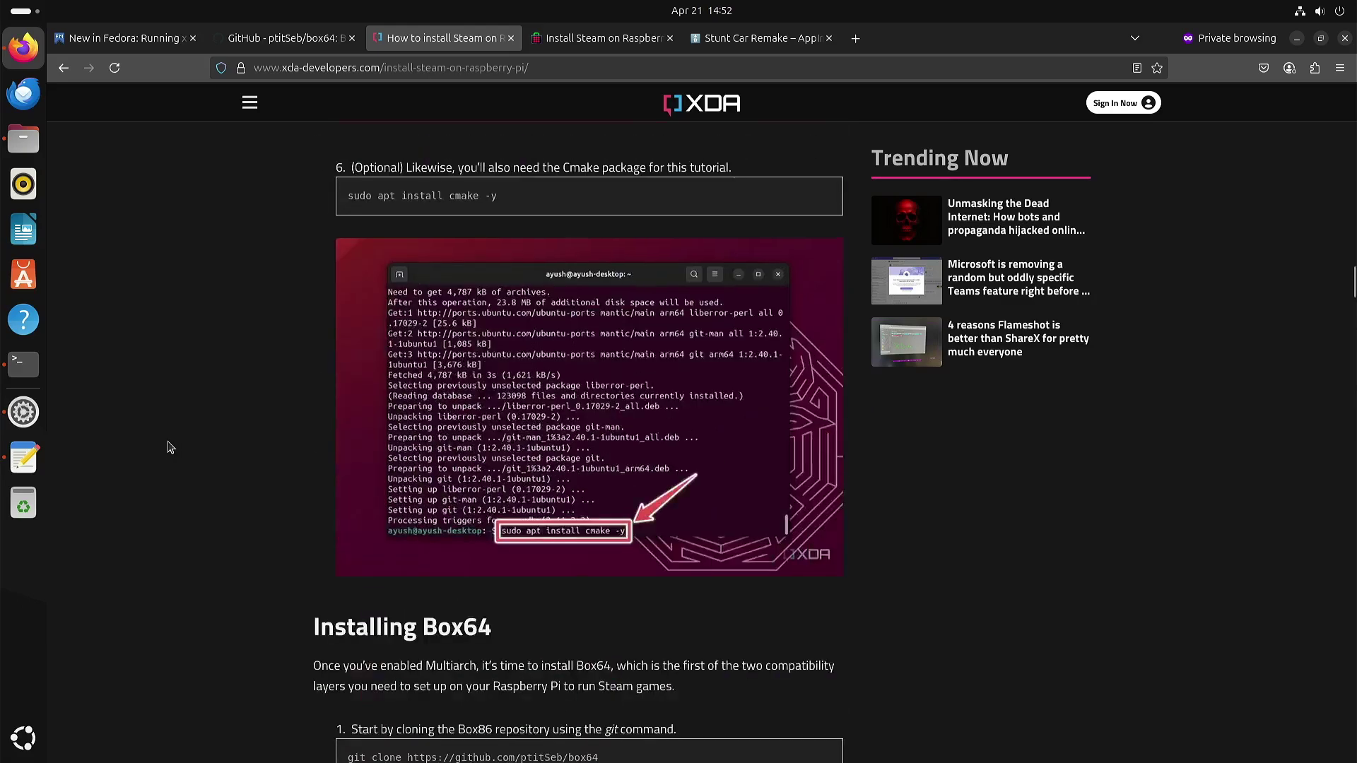
{"action": "scroll", "coordinate": [169, 446], "scroll_direction": "up", "scroll_amount": 20}
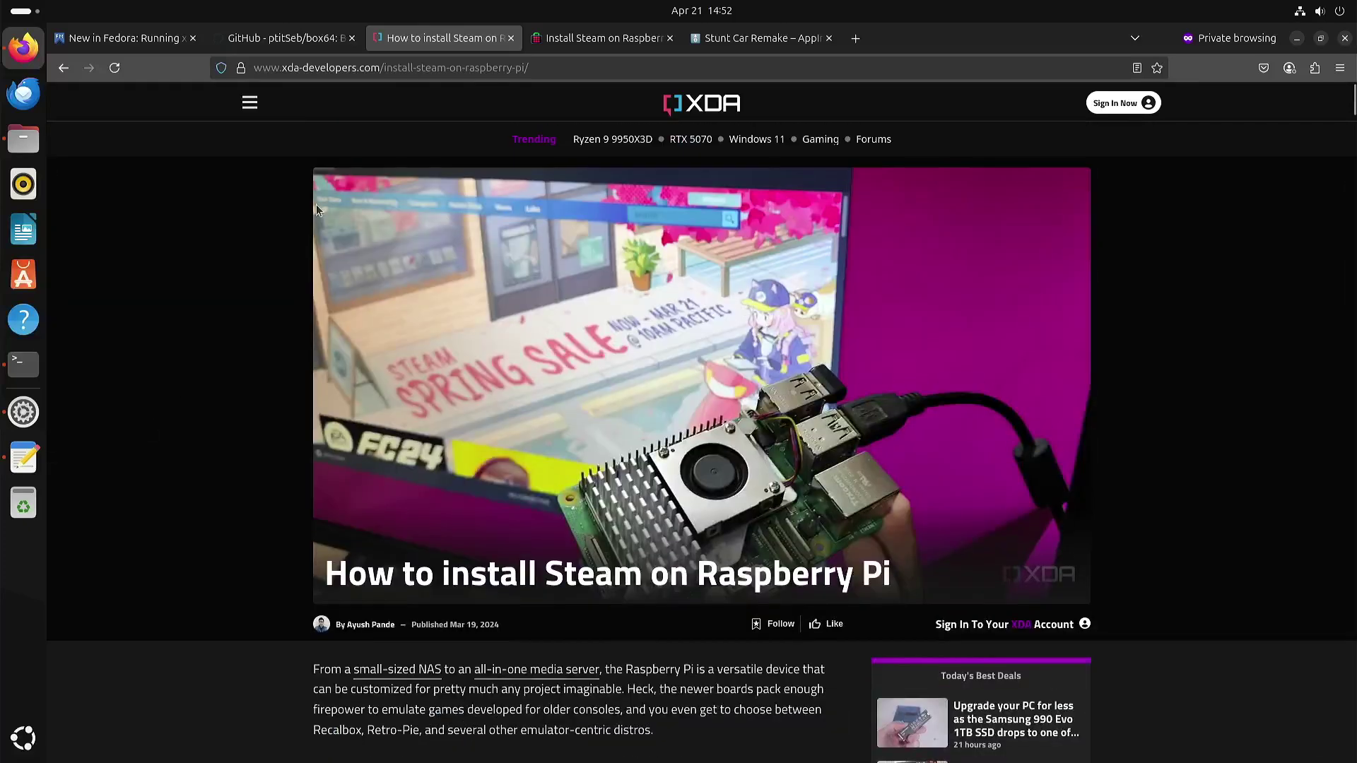
{"action": "left_click", "coordinate": [602, 41]}
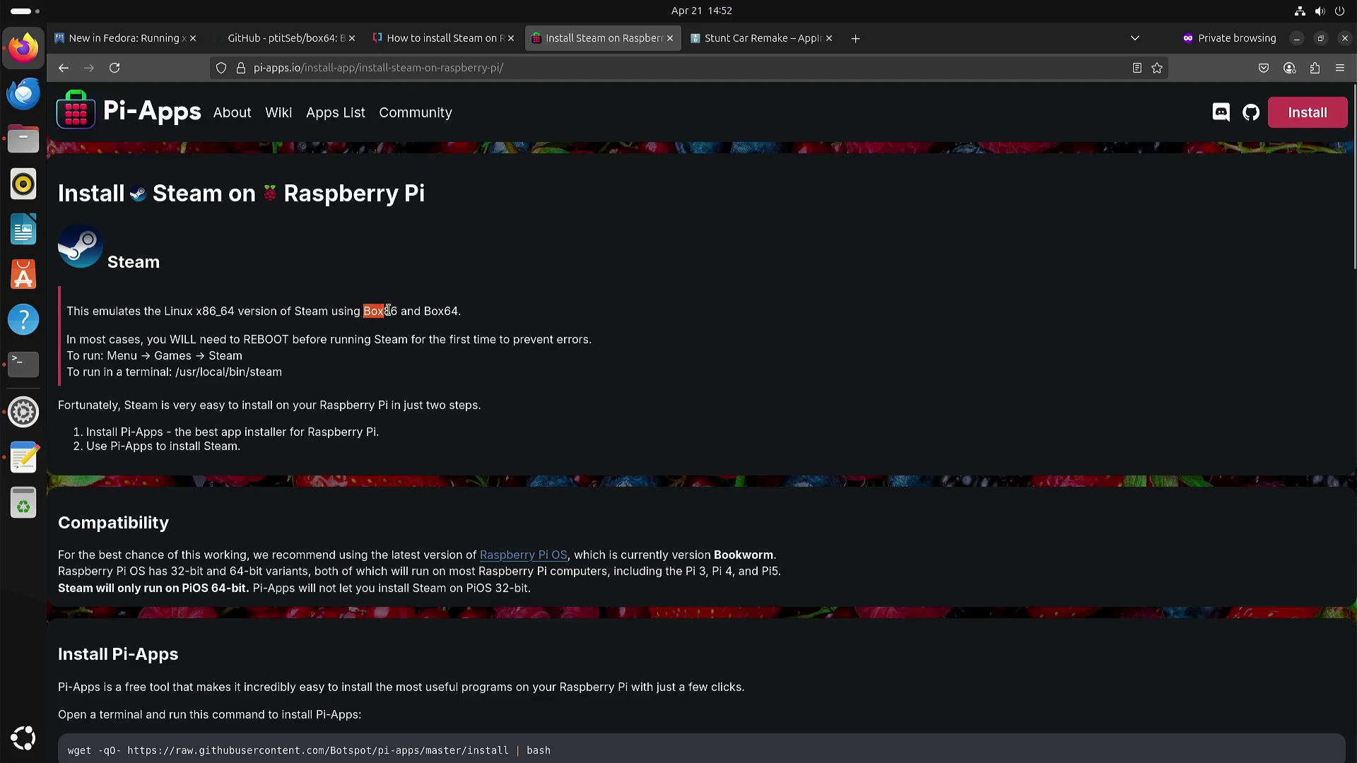
Highlight 'Box86 and Box64.' on the Pi-Apps Steam page, then return to the box64 repository
{"action": "left_click_drag", "start_coordinate": [387, 311], "coordinate": [476, 319]}
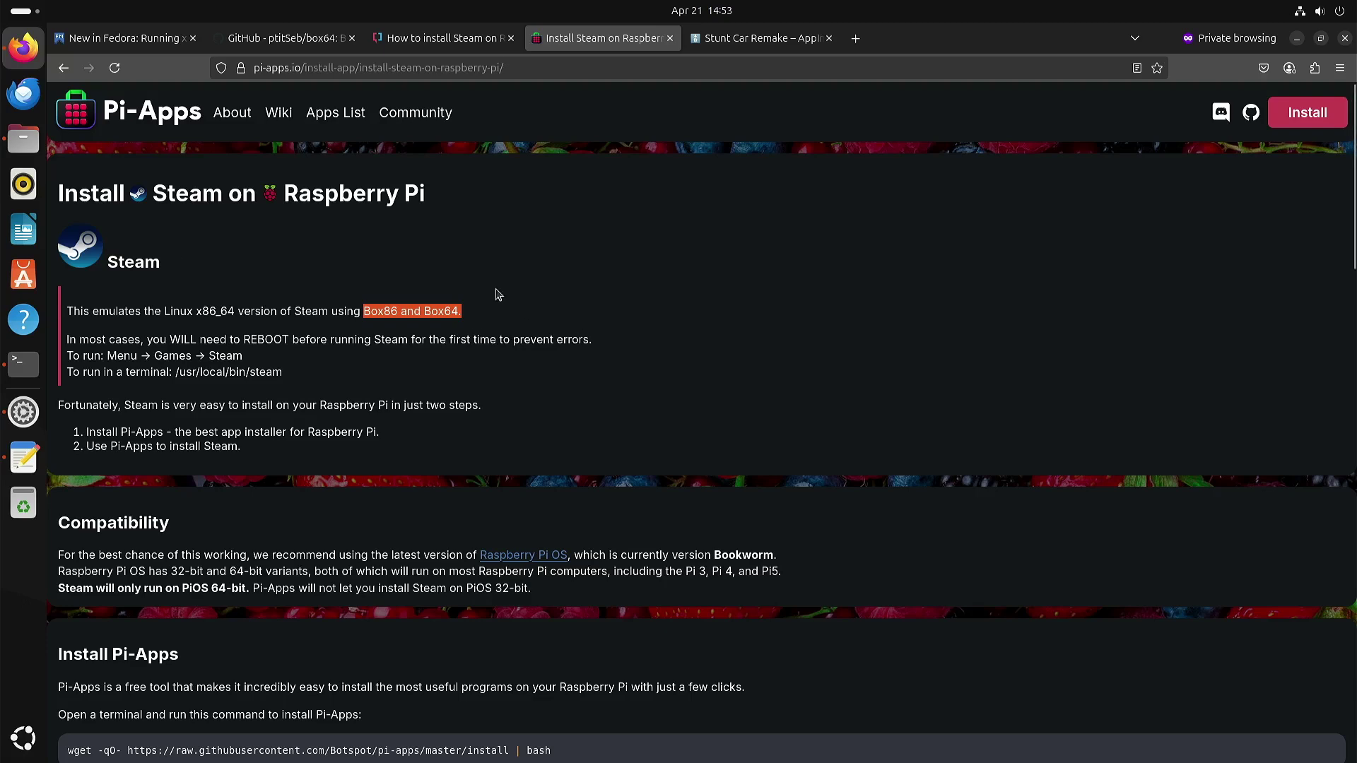
{"action": "left_click", "coordinate": [302, 32]}
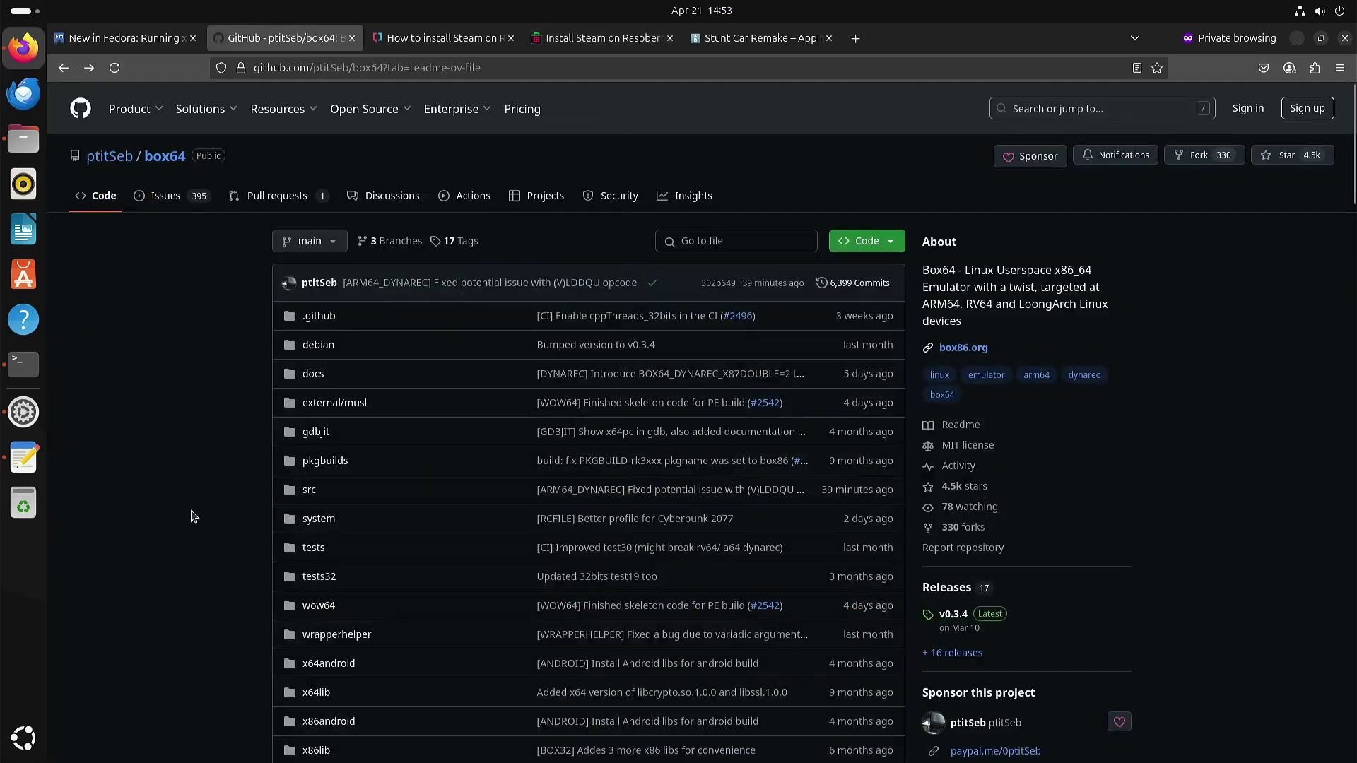
Scroll down the box64 README and follow the Compilation Instructions link to COMPILE.md
{"action": "scroll", "coordinate": [195, 509], "scroll_direction": "down", "scroll_amount": 15}
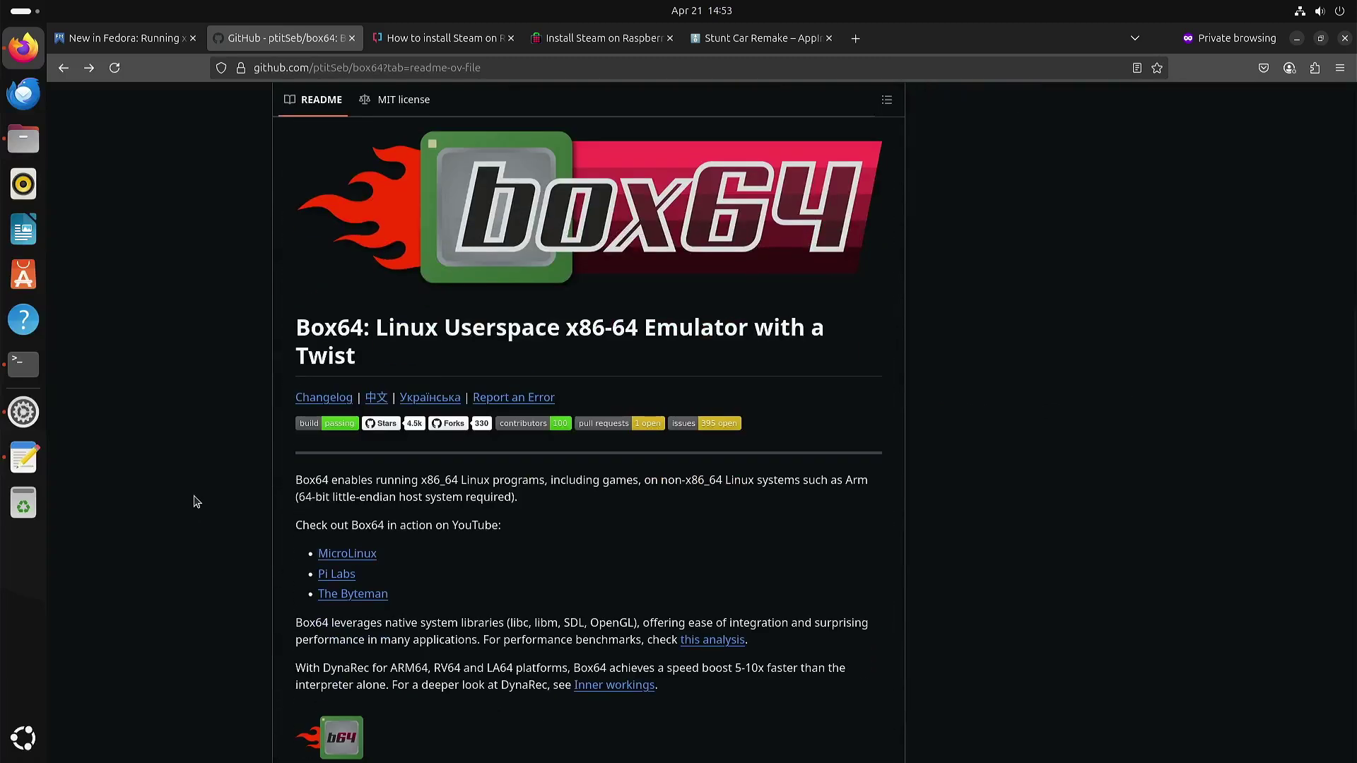
{"action": "scroll", "coordinate": [196, 502], "scroll_direction": "down", "scroll_amount": 10}
{"action": "scroll", "coordinate": [197, 502], "scroll_direction": "down", "scroll_amount": 4}
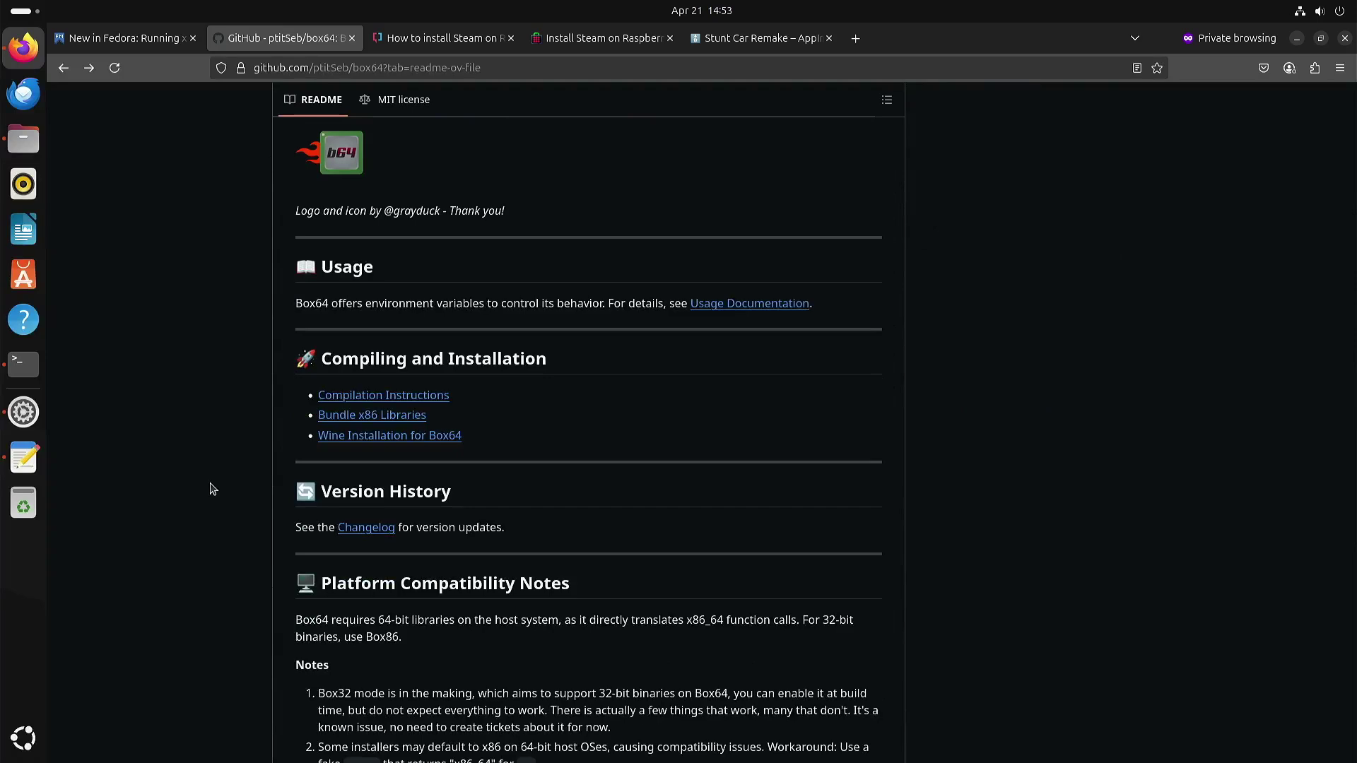
{"action": "left_click", "coordinate": [393, 400]}
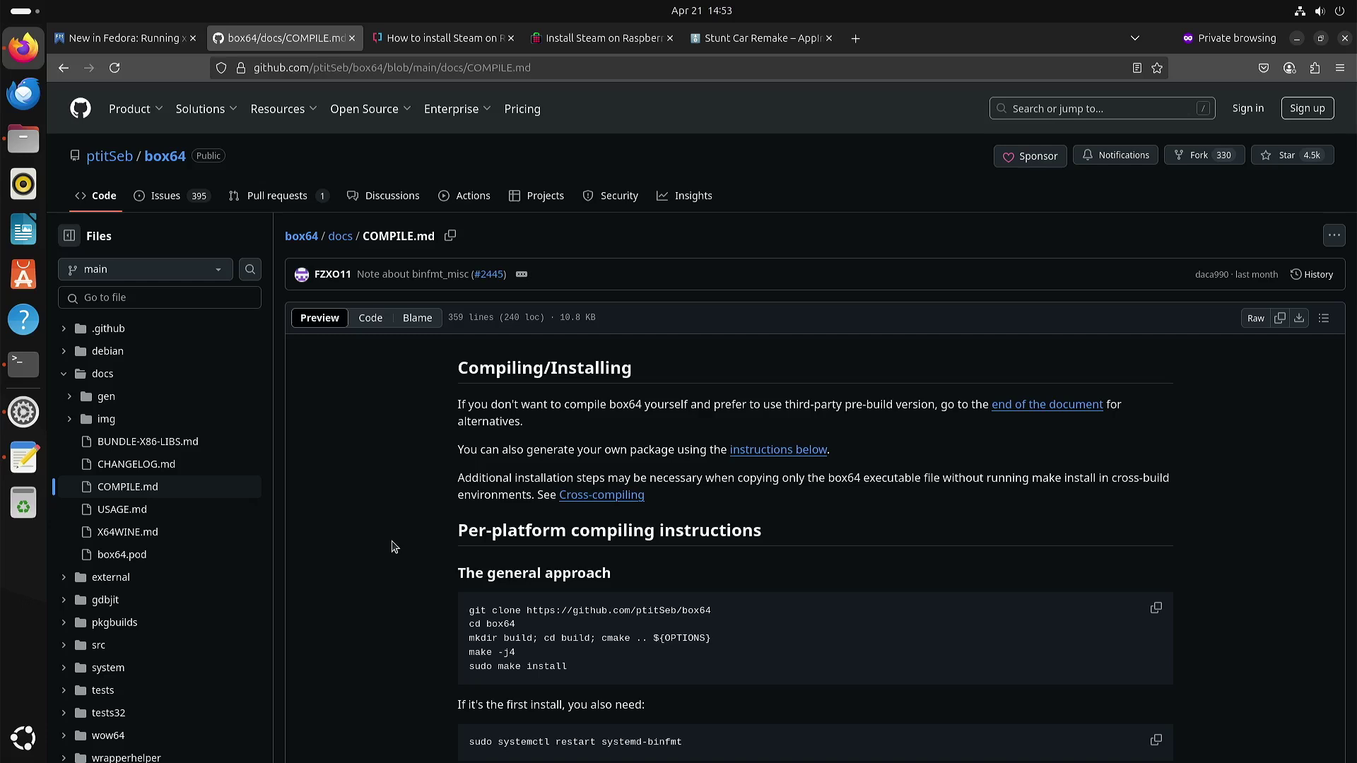
Highlight the git clone, mkdir build and cmake parts of the general build commands, then reach the box32 example
{"action": "scroll", "coordinate": [393, 546], "scroll_direction": "down", "scroll_amount": 5}
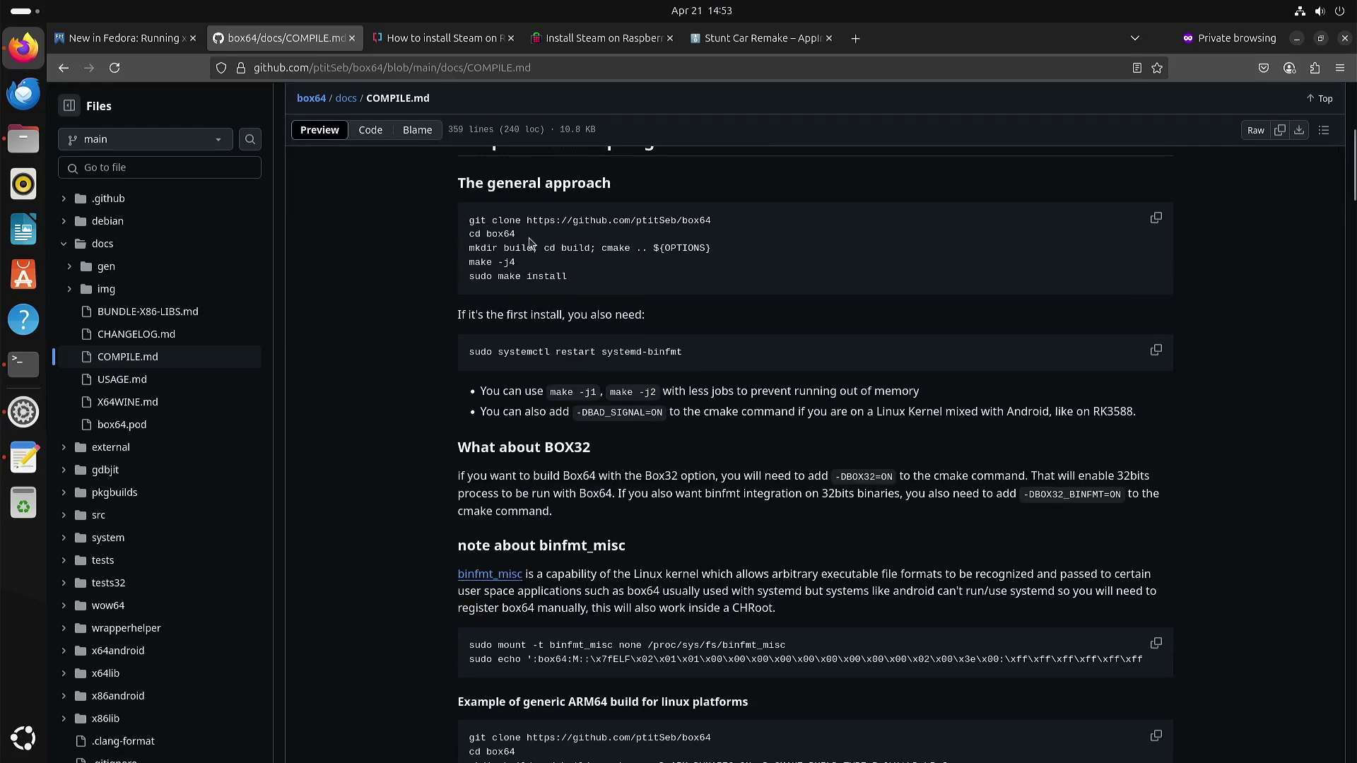
{"action": "left_click_drag", "start_coordinate": [519, 235], "coordinate": [455, 221]}
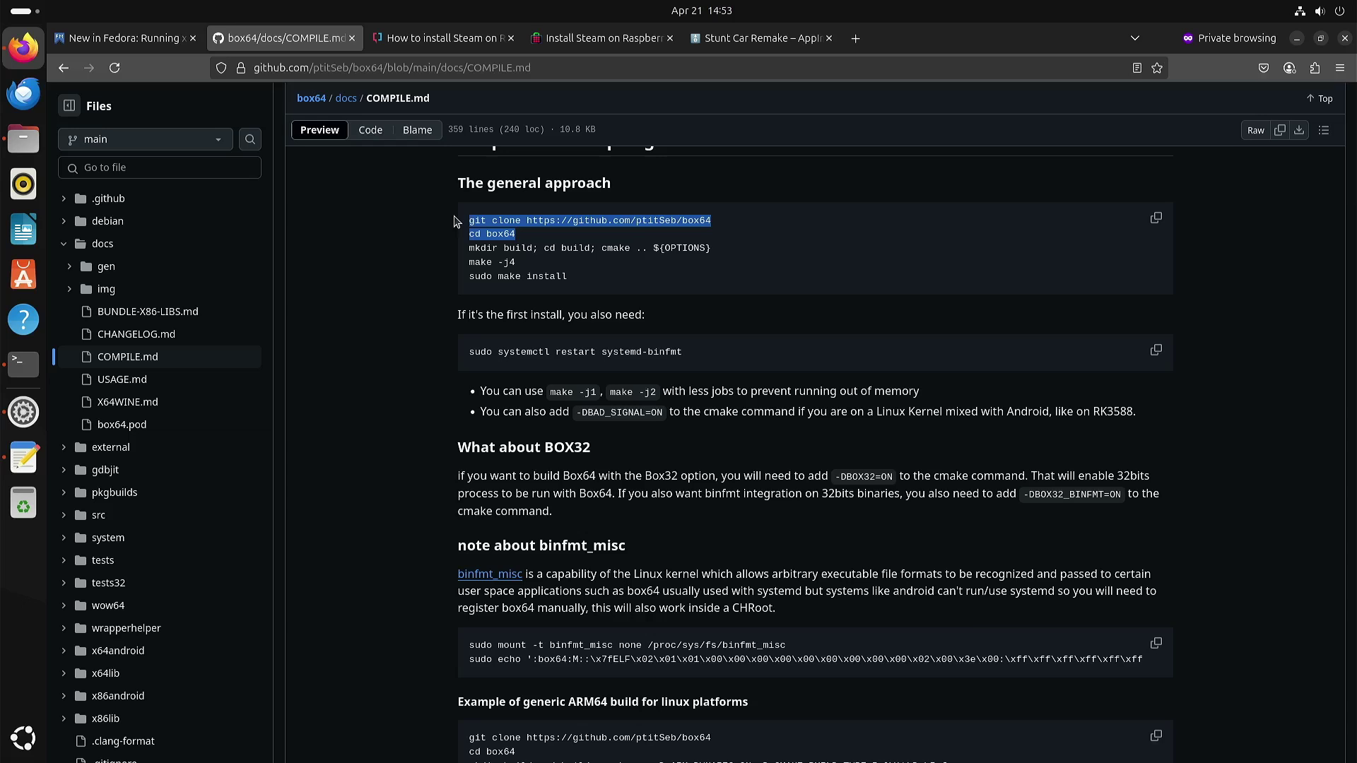
{"action": "left_click", "coordinate": [595, 248]}
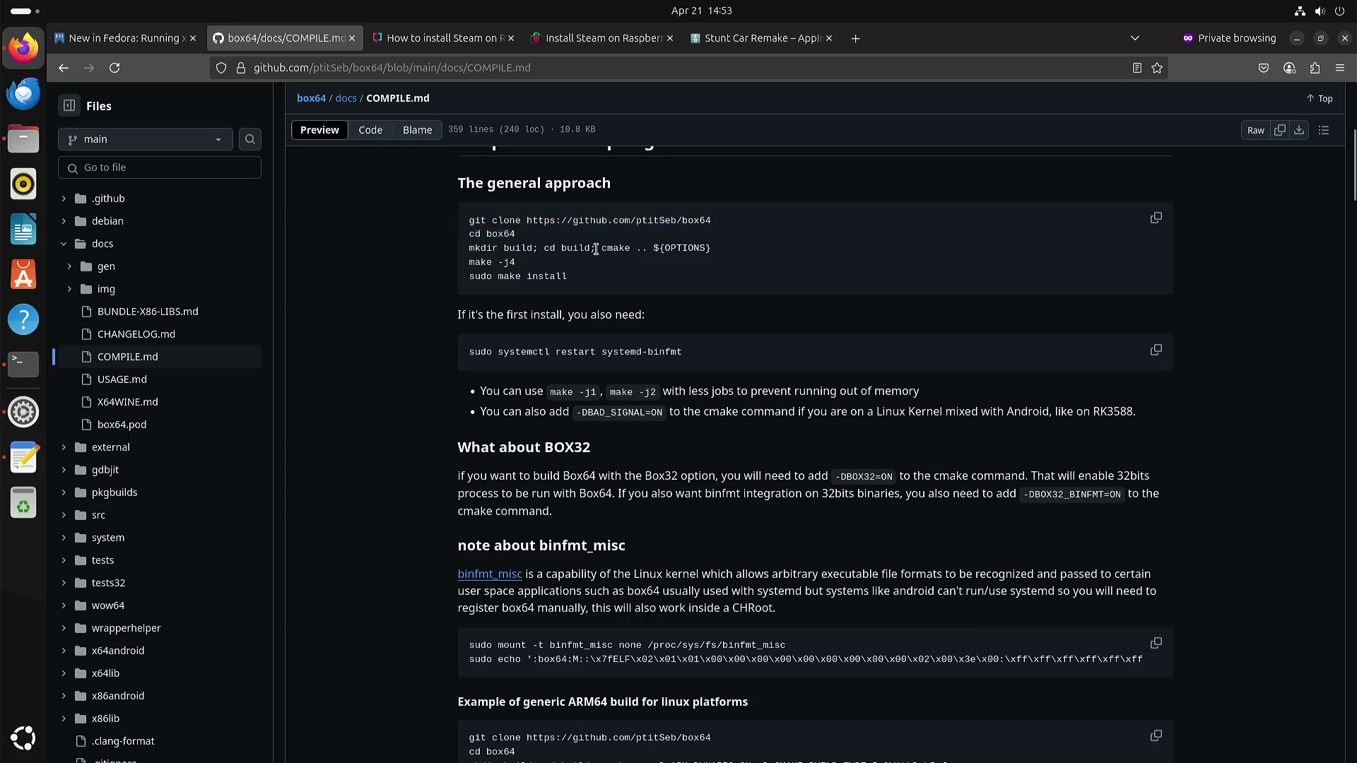
{"action": "left_click_drag", "start_coordinate": [596, 249], "coordinate": [468, 252]}
{"action": "left_click", "coordinate": [385, 257]}
{"action": "left_click_drag", "start_coordinate": [600, 249], "coordinate": [651, 244]}
{"action": "left_click", "coordinate": [382, 427]}
{"action": "scroll", "coordinate": [388, 424], "scroll_direction": "down", "scroll_amount": 1}
{"action": "scroll", "coordinate": [387, 424], "scroll_direction": "down", "scroll_amount": 10}
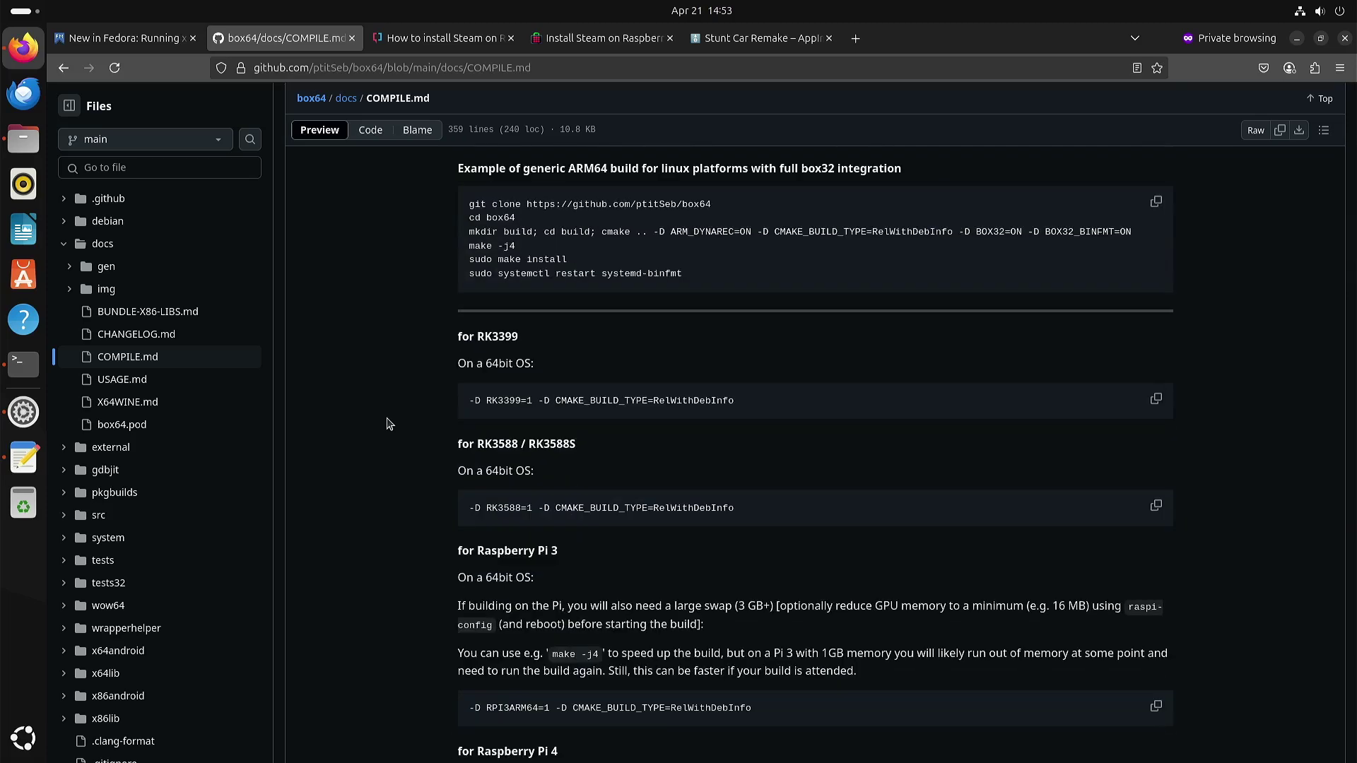
{"action": "left_click", "coordinate": [23, 414]}
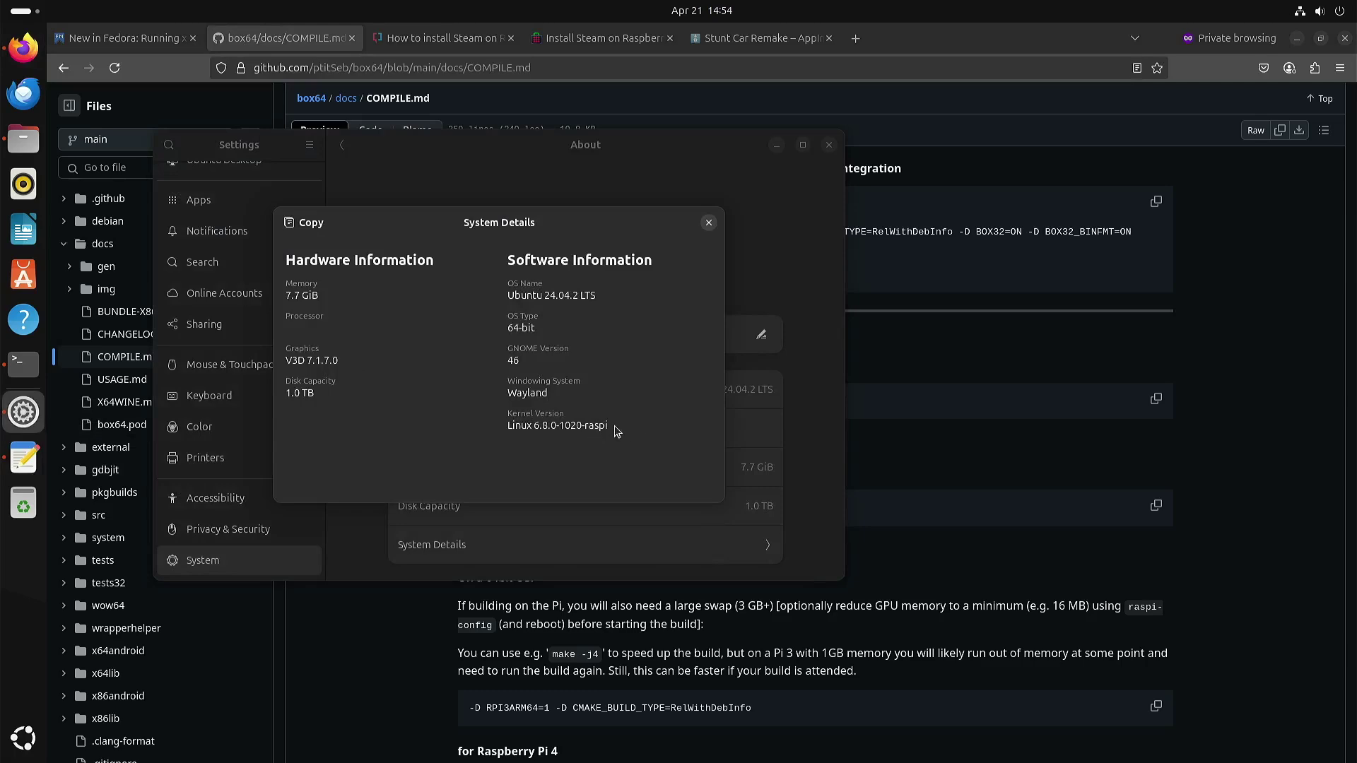
{"action": "left_click", "coordinate": [708, 222]}
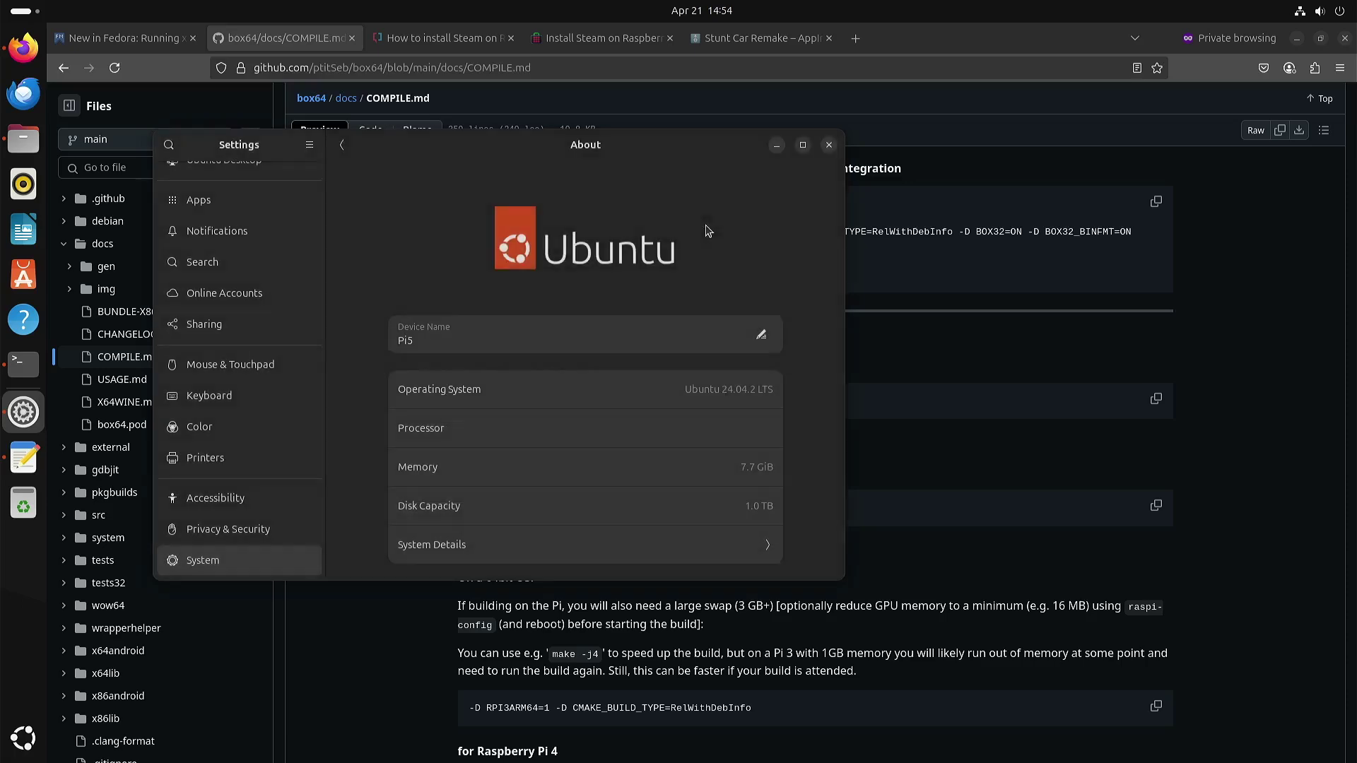
Close the Settings window and select the -D RPI5ARM64=1 flag in the Raspberry Pi 5 block
{"action": "left_click", "coordinate": [828, 145]}
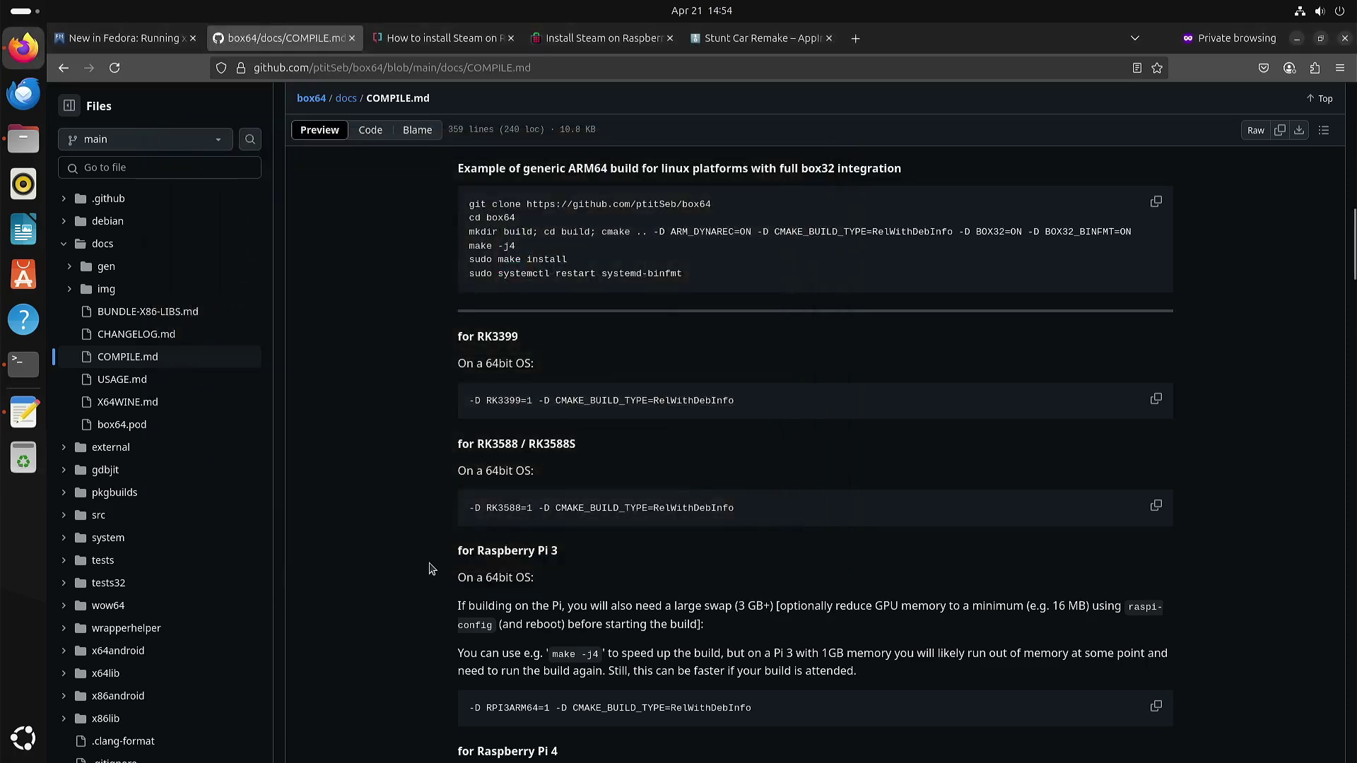
{"action": "scroll", "coordinate": [390, 563], "scroll_direction": "down", "scroll_amount": 7}
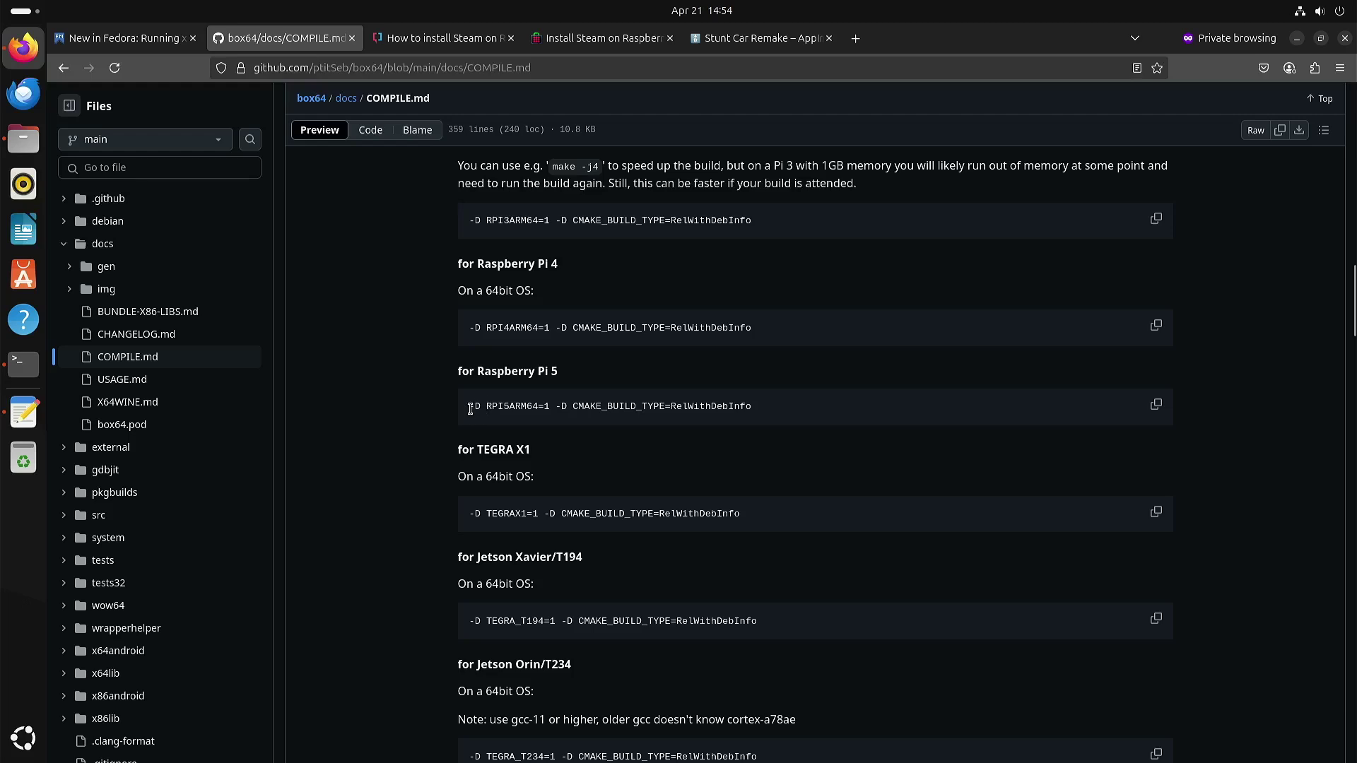
{"action": "left_click_drag", "start_coordinate": [470, 409], "coordinate": [551, 406]}
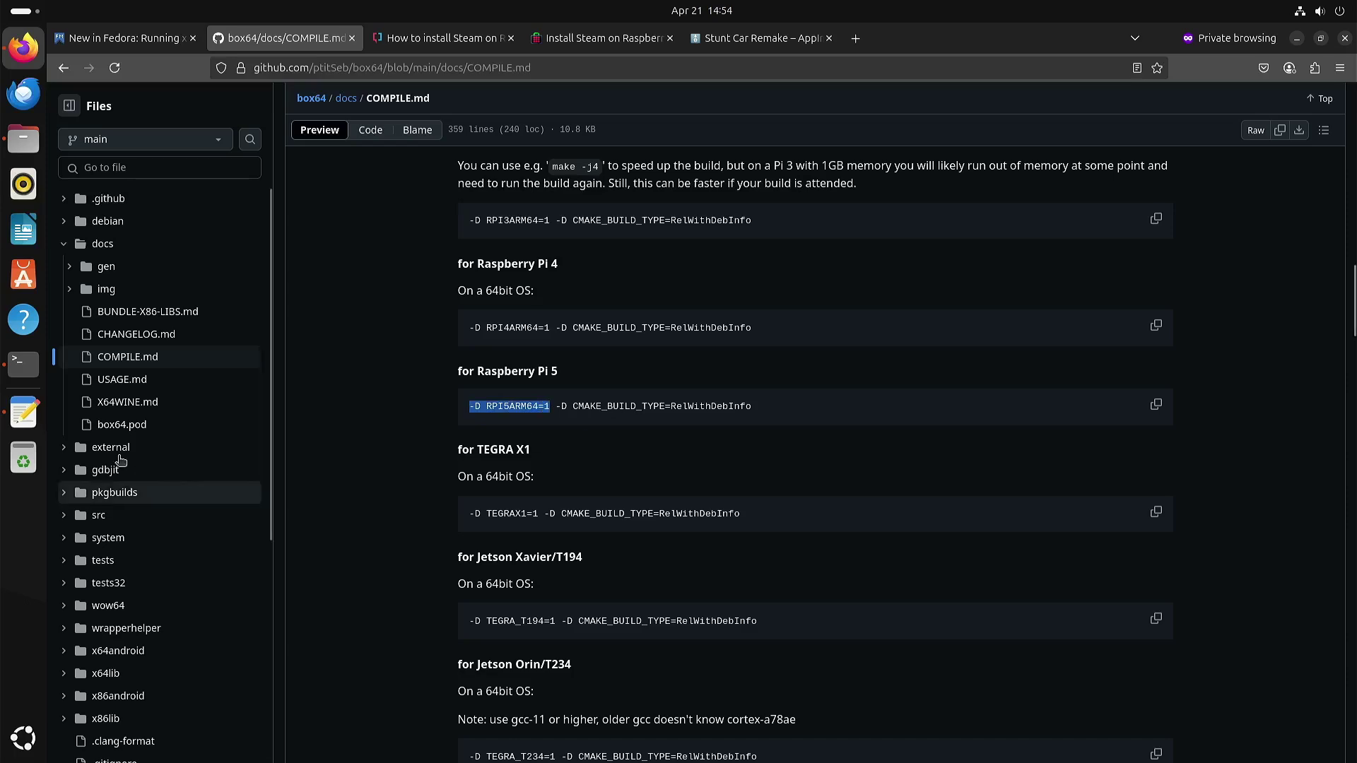
In Text Editor, select the full cmake command on line 4 of box64.txt, maximize, then minimize
{"action": "left_click", "coordinate": [28, 415]}
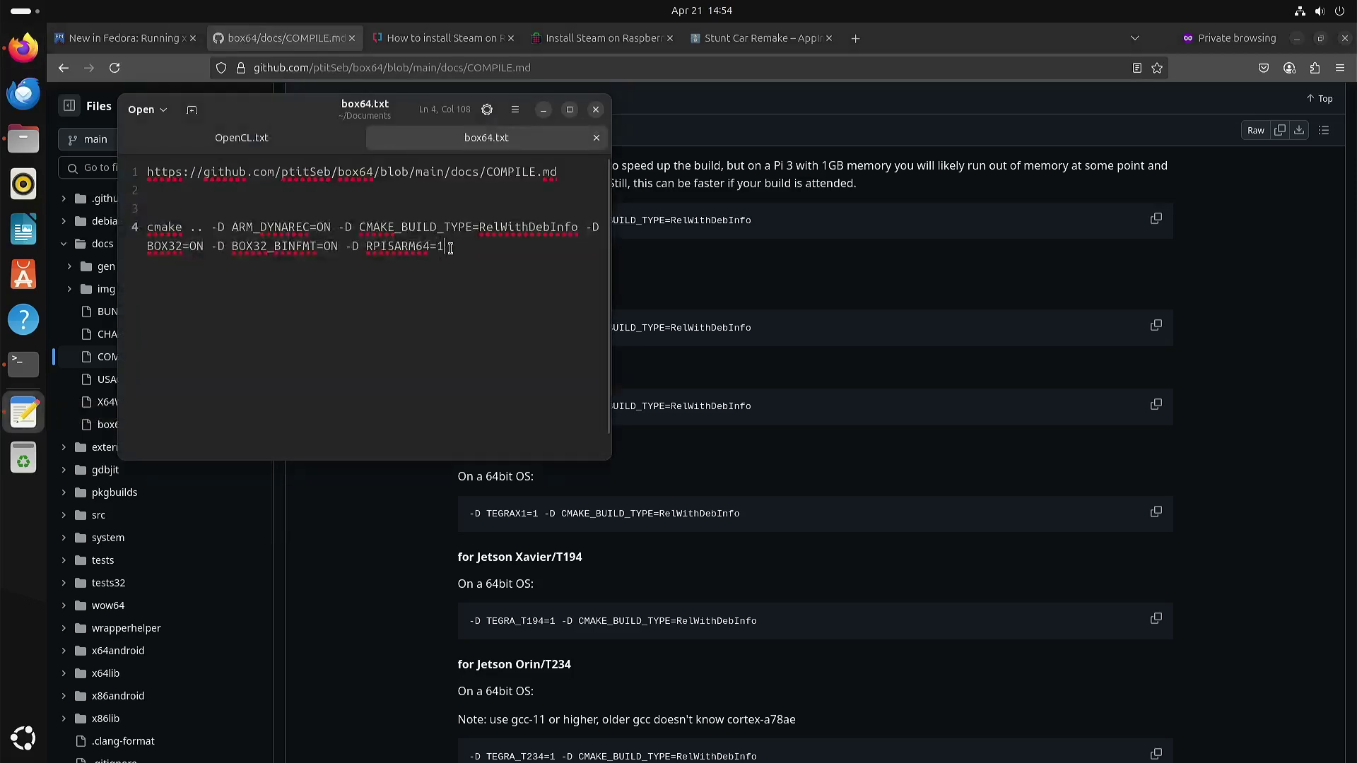
{"action": "left_click_drag", "start_coordinate": [189, 267], "coordinate": [131, 232]}
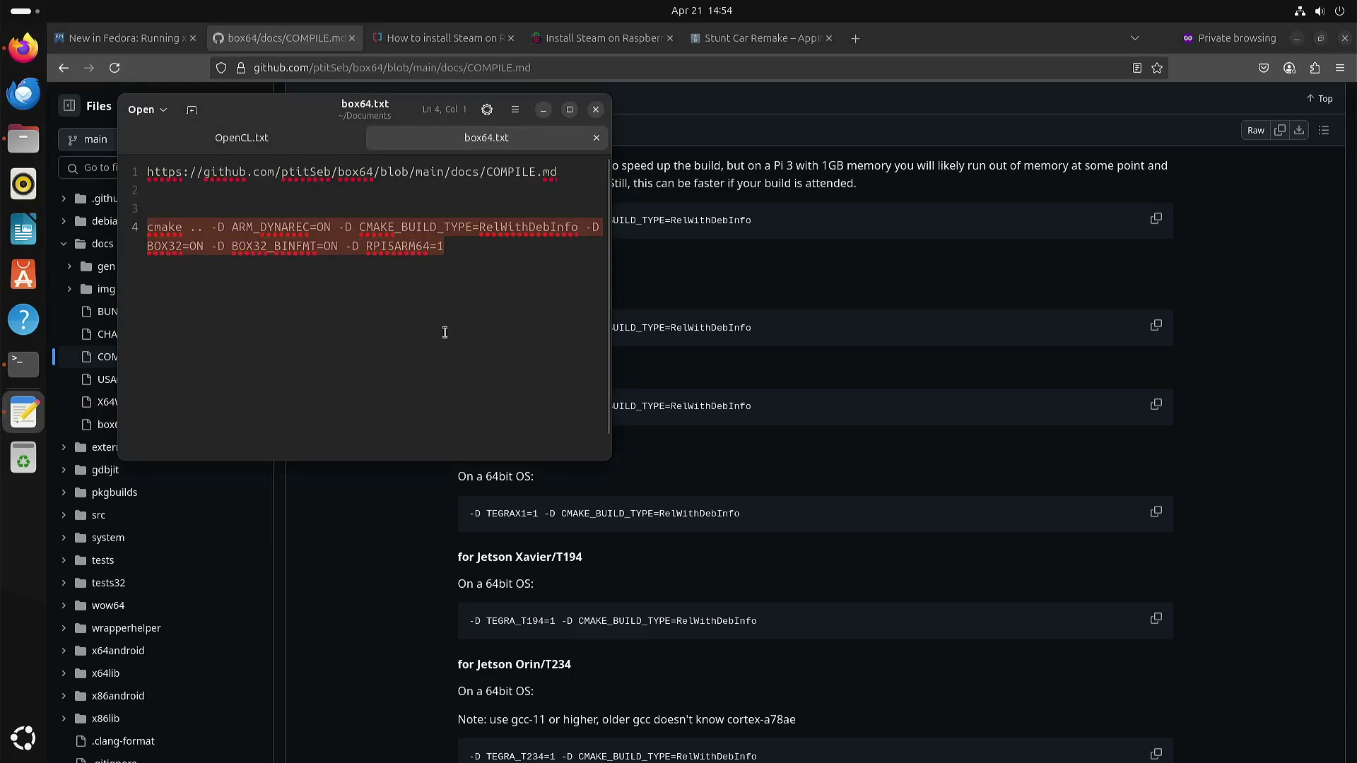
{"action": "left_click", "coordinate": [569, 109]}
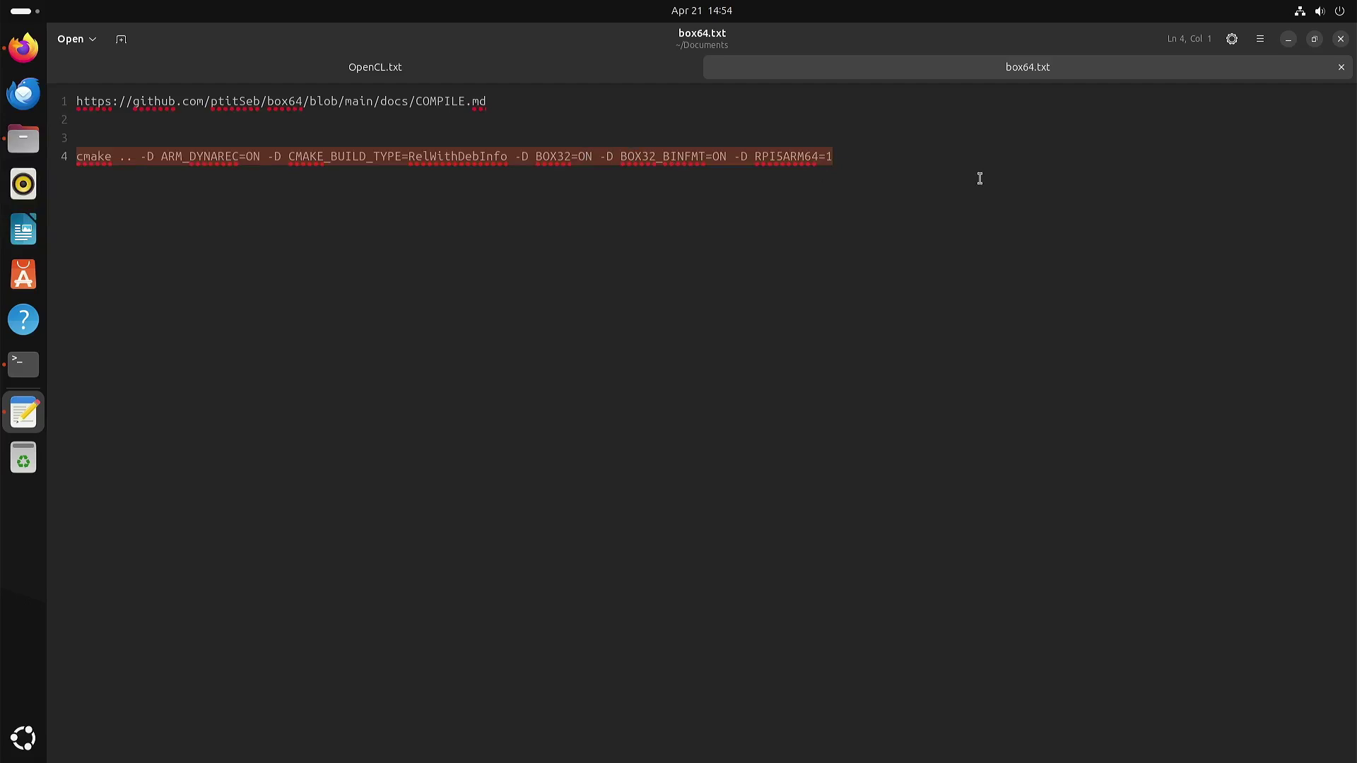
{"action": "left_click", "coordinate": [1288, 39]}
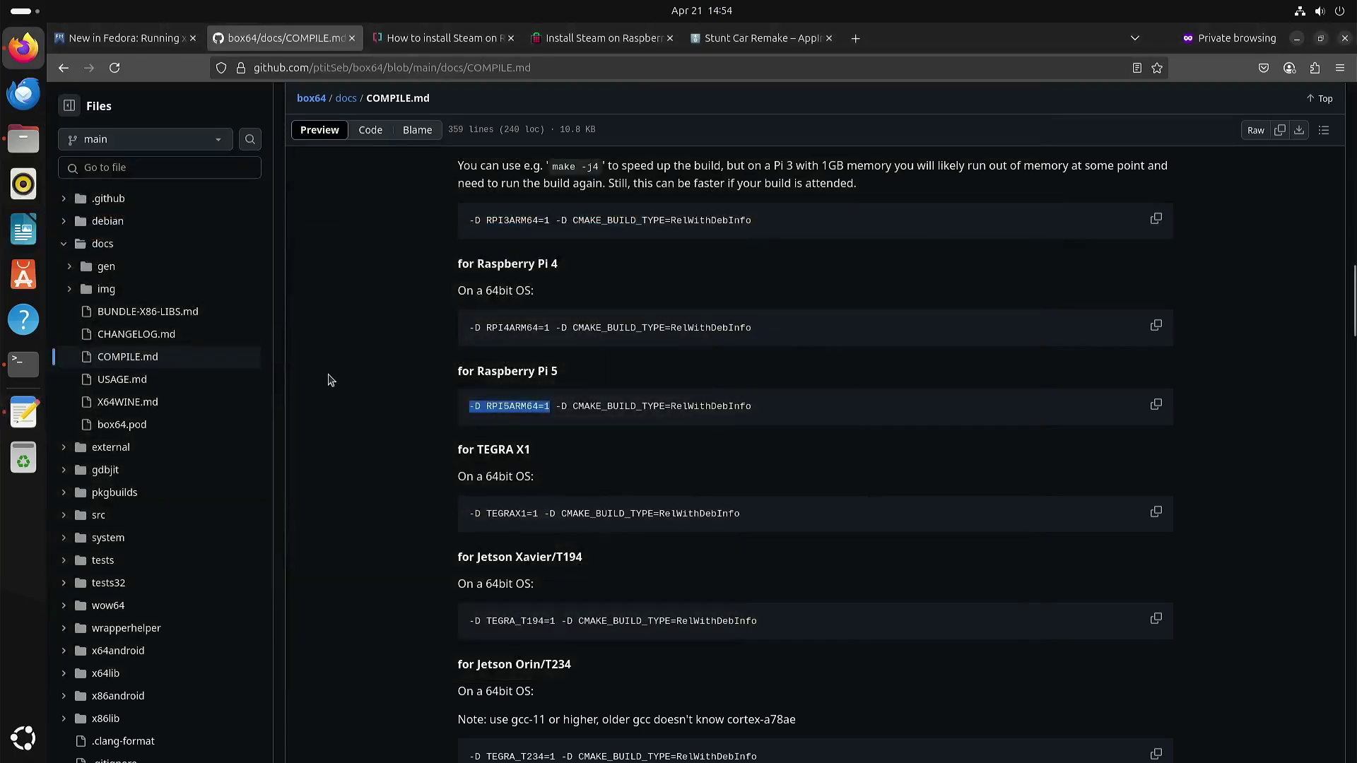
Scroll back to the general approach and select 'cmake .. ${OPTIONS}' in the build line
{"action": "scroll", "coordinate": [339, 360], "scroll_direction": "up", "scroll_amount": 5}
{"action": "scroll", "coordinate": [339, 361], "scroll_direction": "up", "scroll_amount": 10}
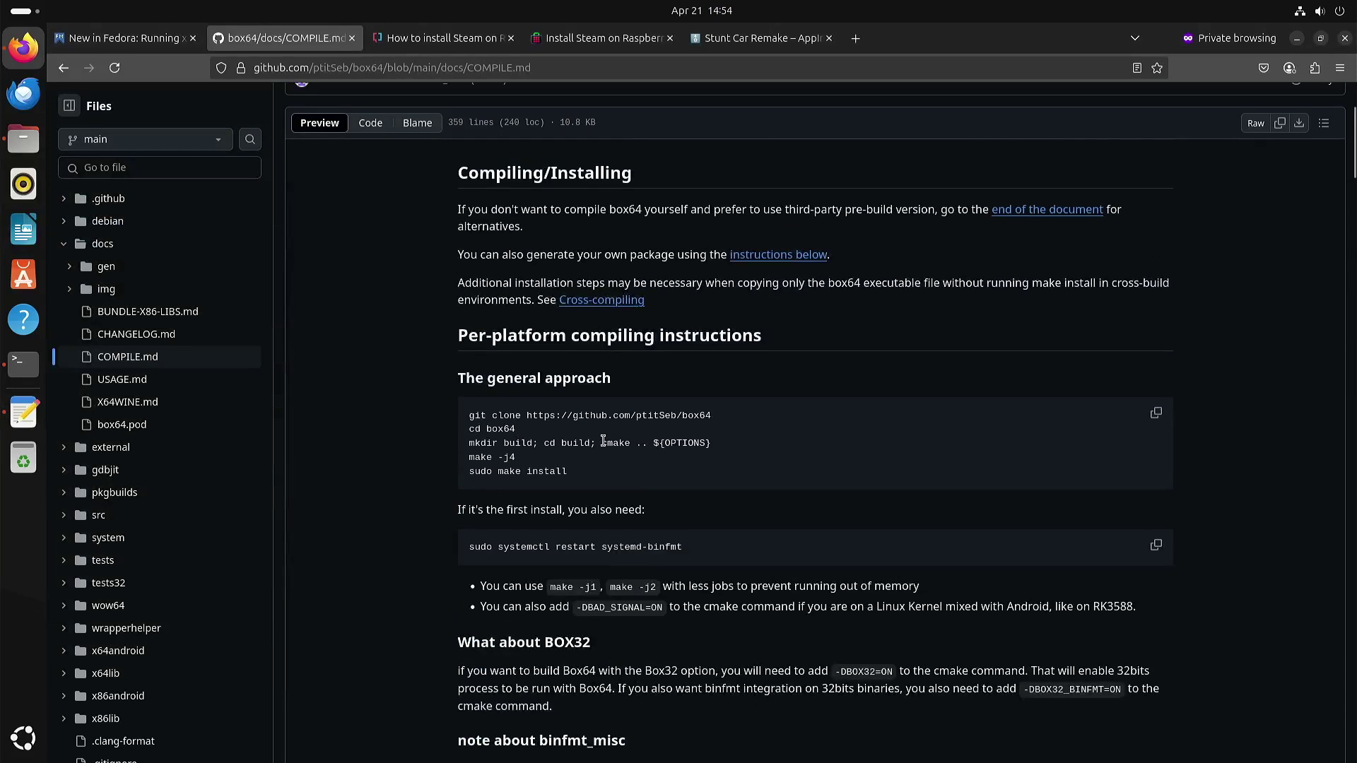
{"action": "left_click_drag", "start_coordinate": [597, 446], "coordinate": [742, 447]}
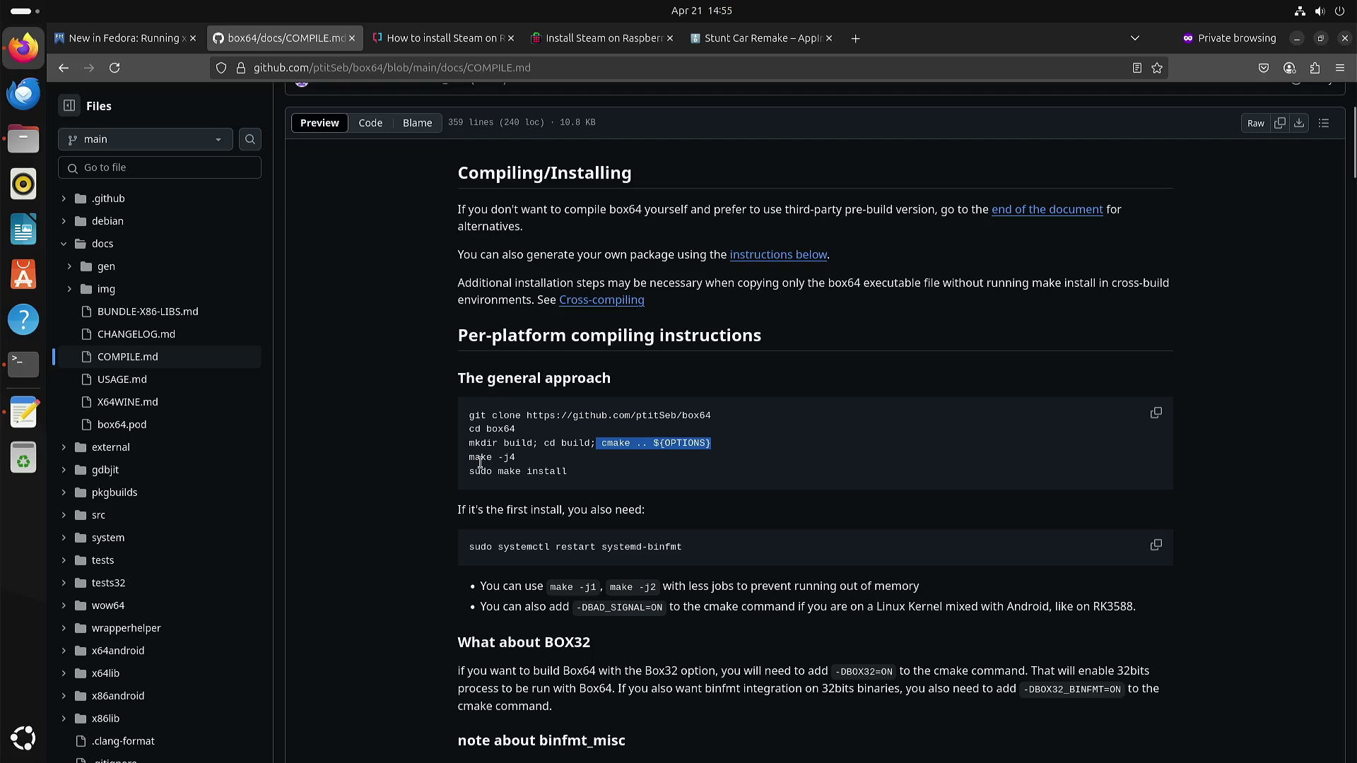
Highlight 'make -j4', then narrow the highlight to just its job count 4
{"action": "left_click_drag", "start_coordinate": [468, 458], "coordinate": [541, 459]}
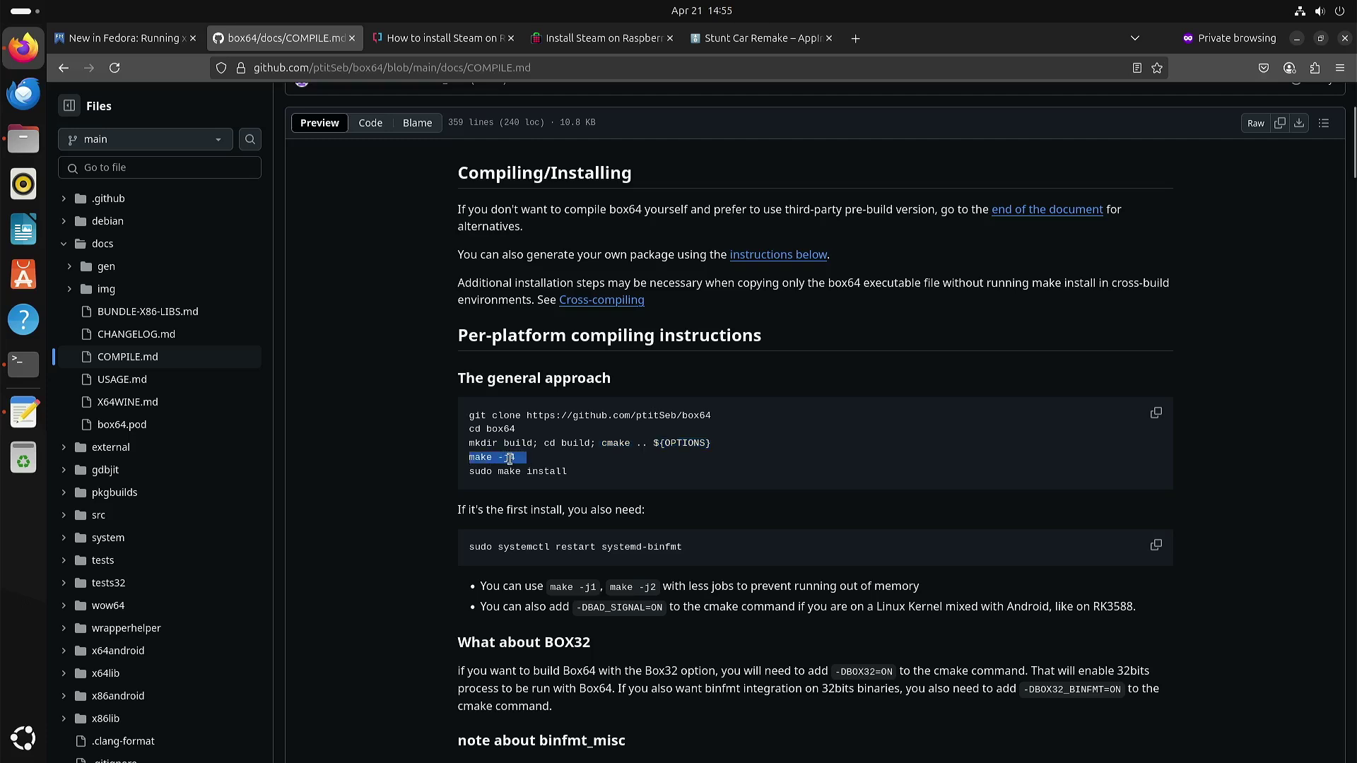
{"action": "left_click", "coordinate": [510, 458]}
{"action": "left_click_drag", "start_coordinate": [510, 458], "coordinate": [518, 458]}
Highlight make -j4, sudo make install and the first-install note, then select the systemctl restart systemd-binfmt line
{"action": "left_click", "coordinate": [519, 458]}
{"action": "left_click_drag", "start_coordinate": [468, 458], "coordinate": [547, 461]}
{"action": "left_click_drag", "start_coordinate": [570, 473], "coordinate": [469, 474]}
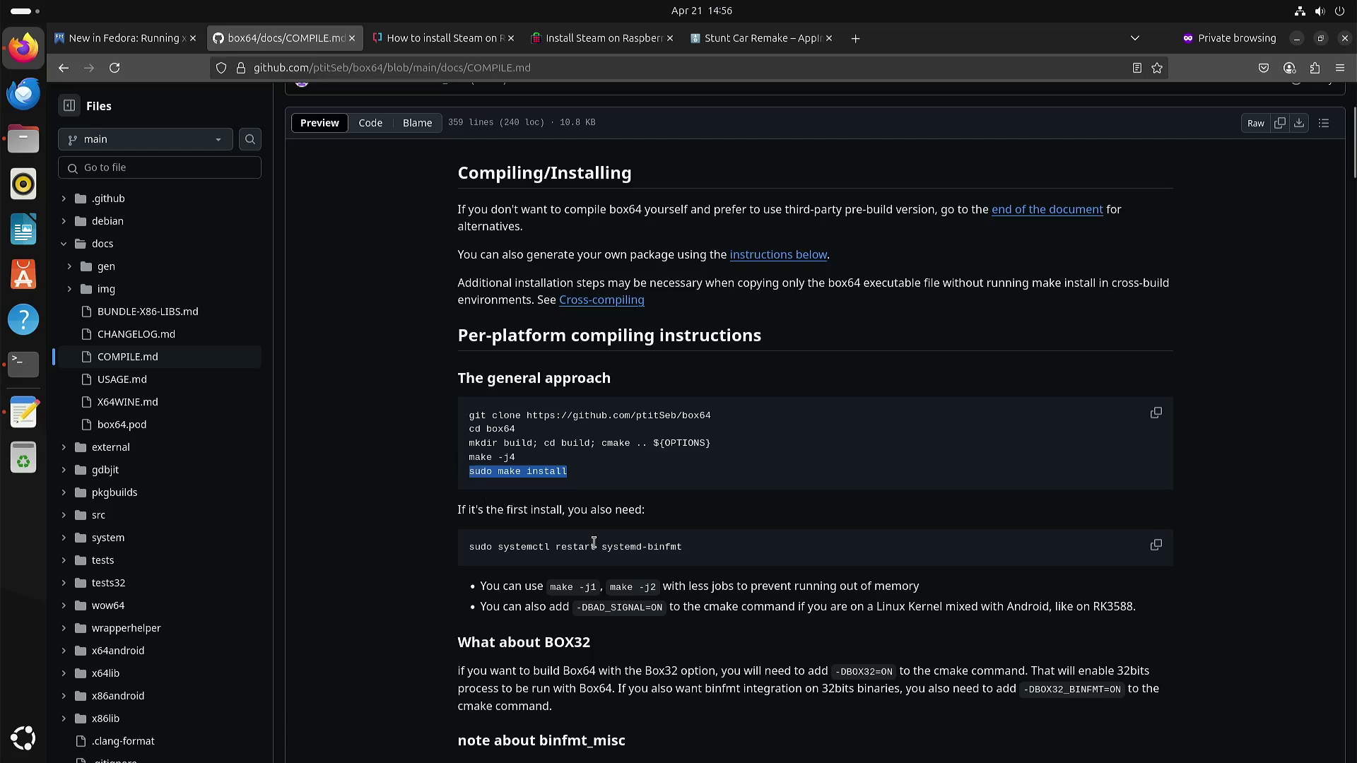
{"action": "left_click_drag", "start_coordinate": [457, 510], "coordinate": [655, 510]}
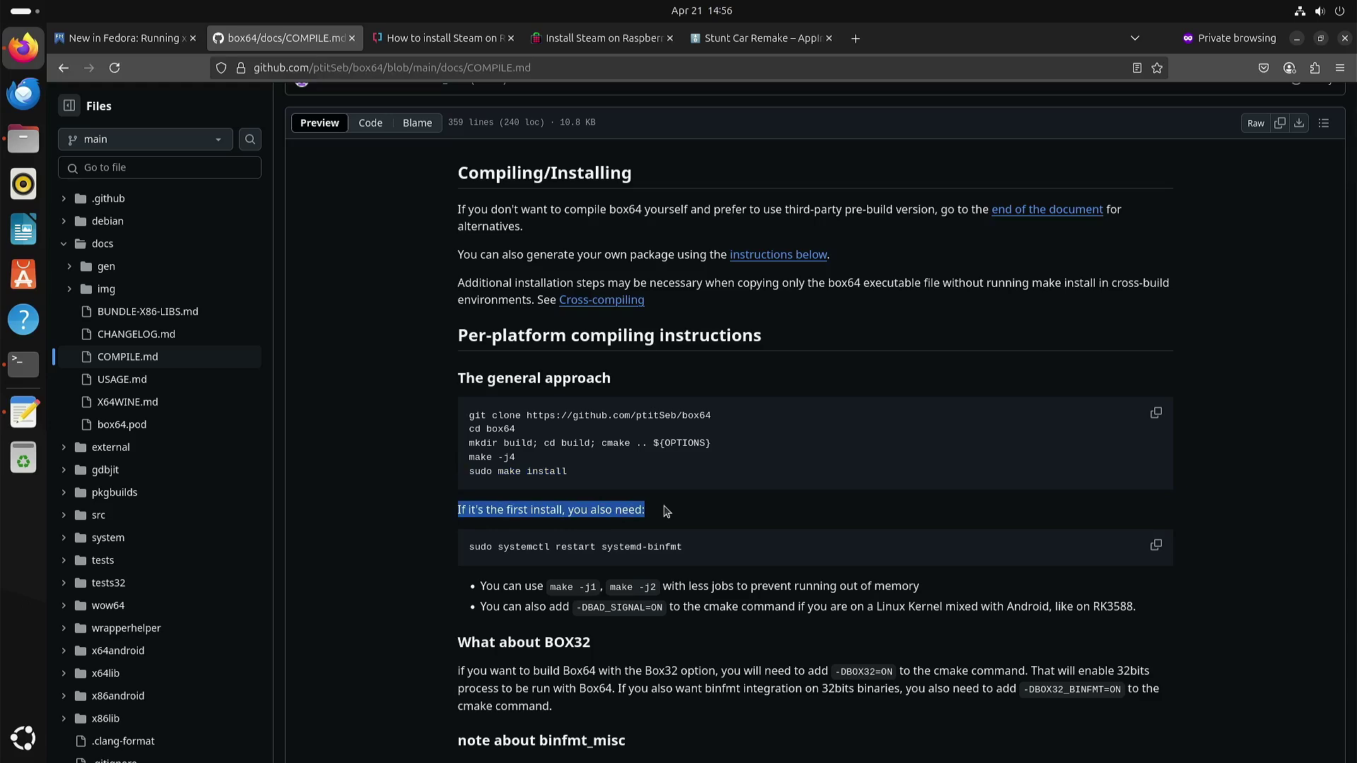
{"action": "left_click", "coordinate": [699, 555]}
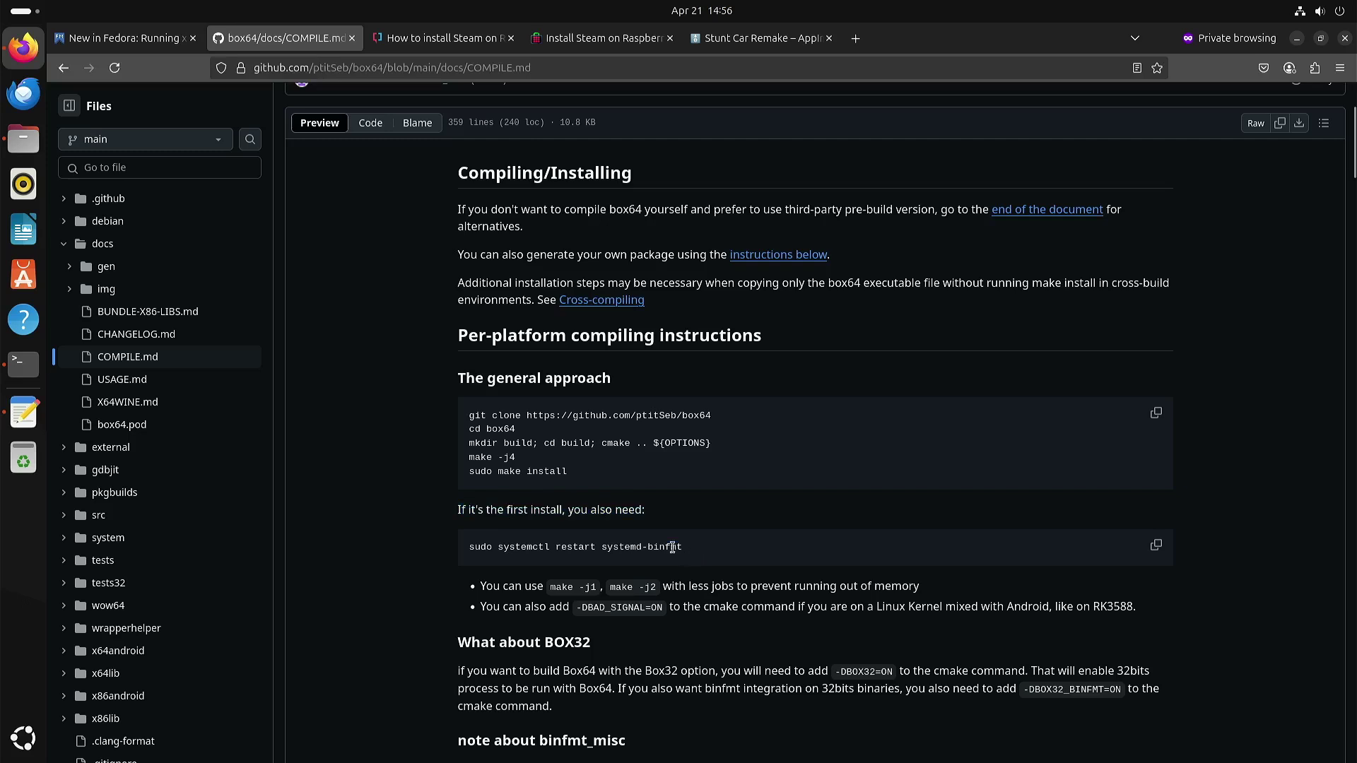
{"action": "triple_click", "coordinate": [474, 559]}
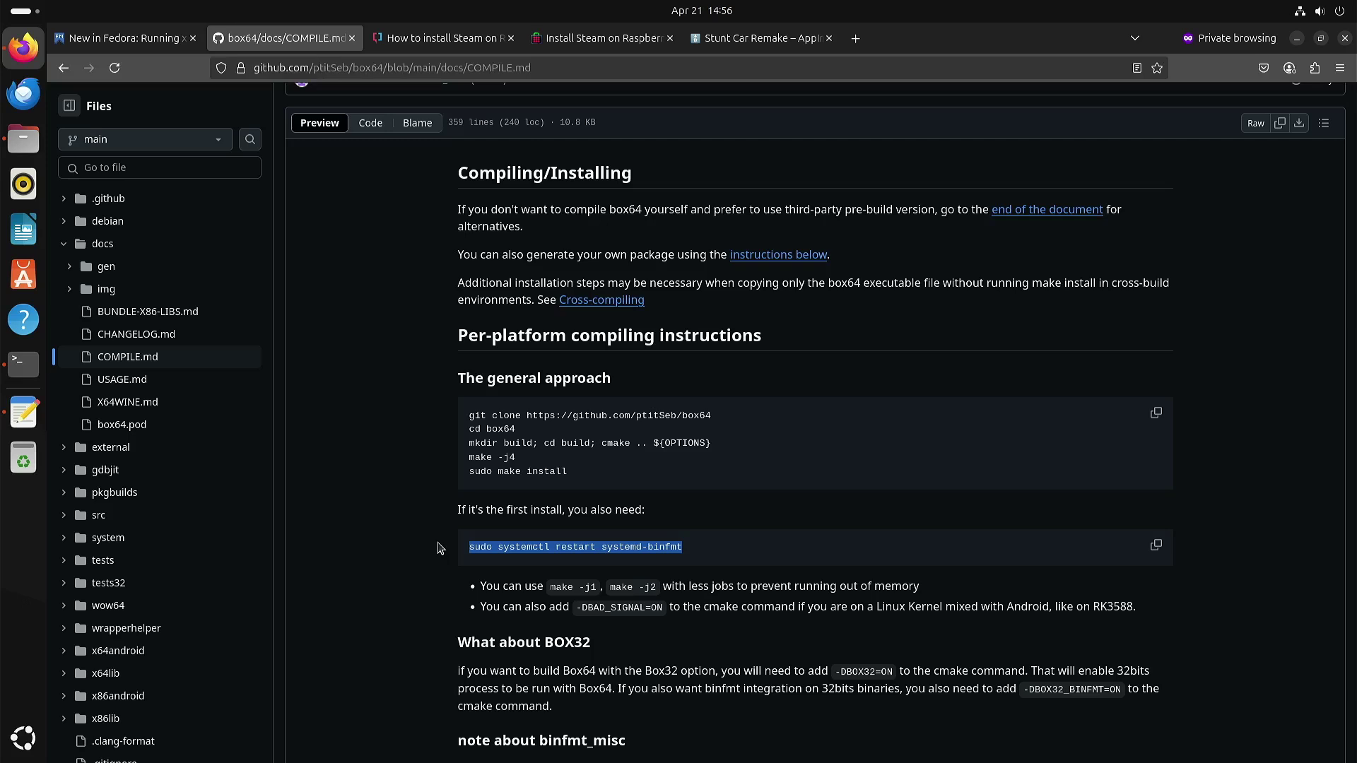
Open the box64 folder from the Home directory in Files
{"action": "left_click", "coordinate": [33, 144]}
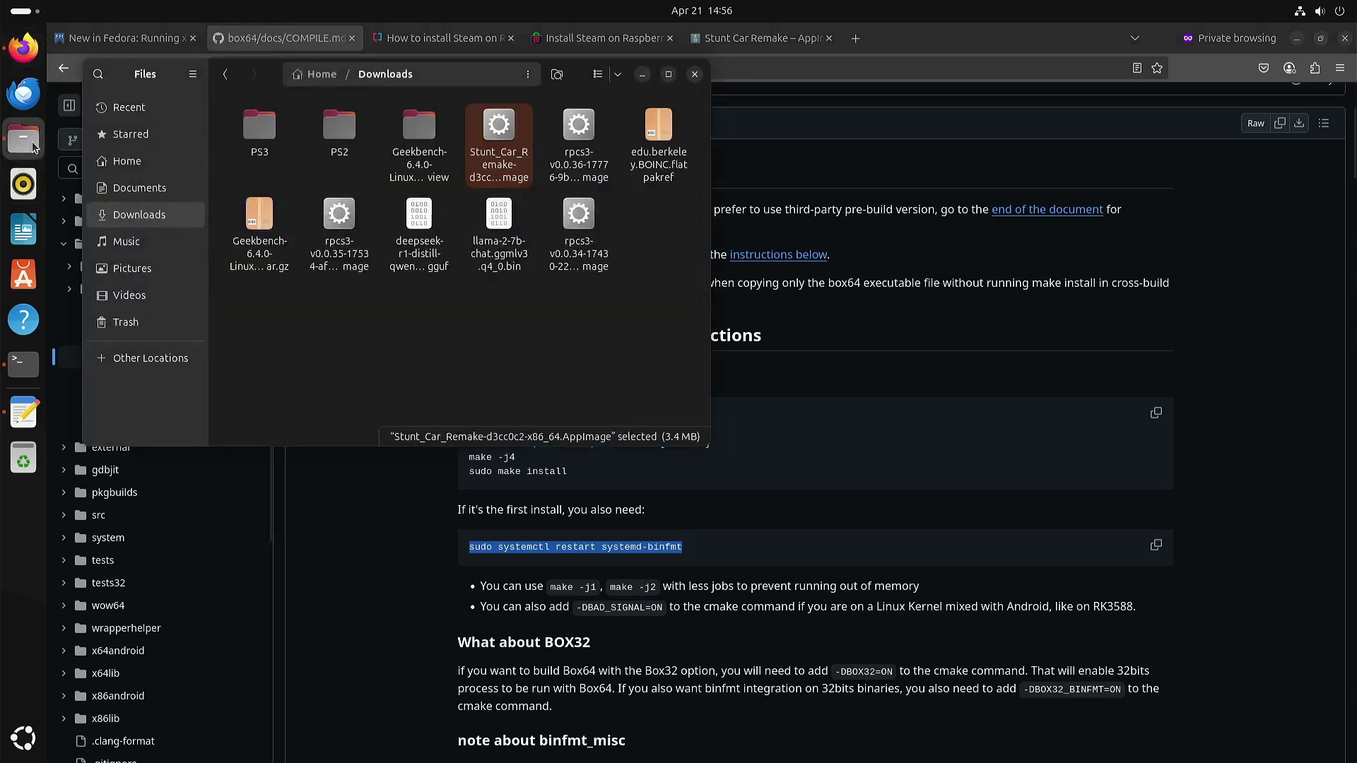
{"action": "left_click", "coordinate": [139, 168]}
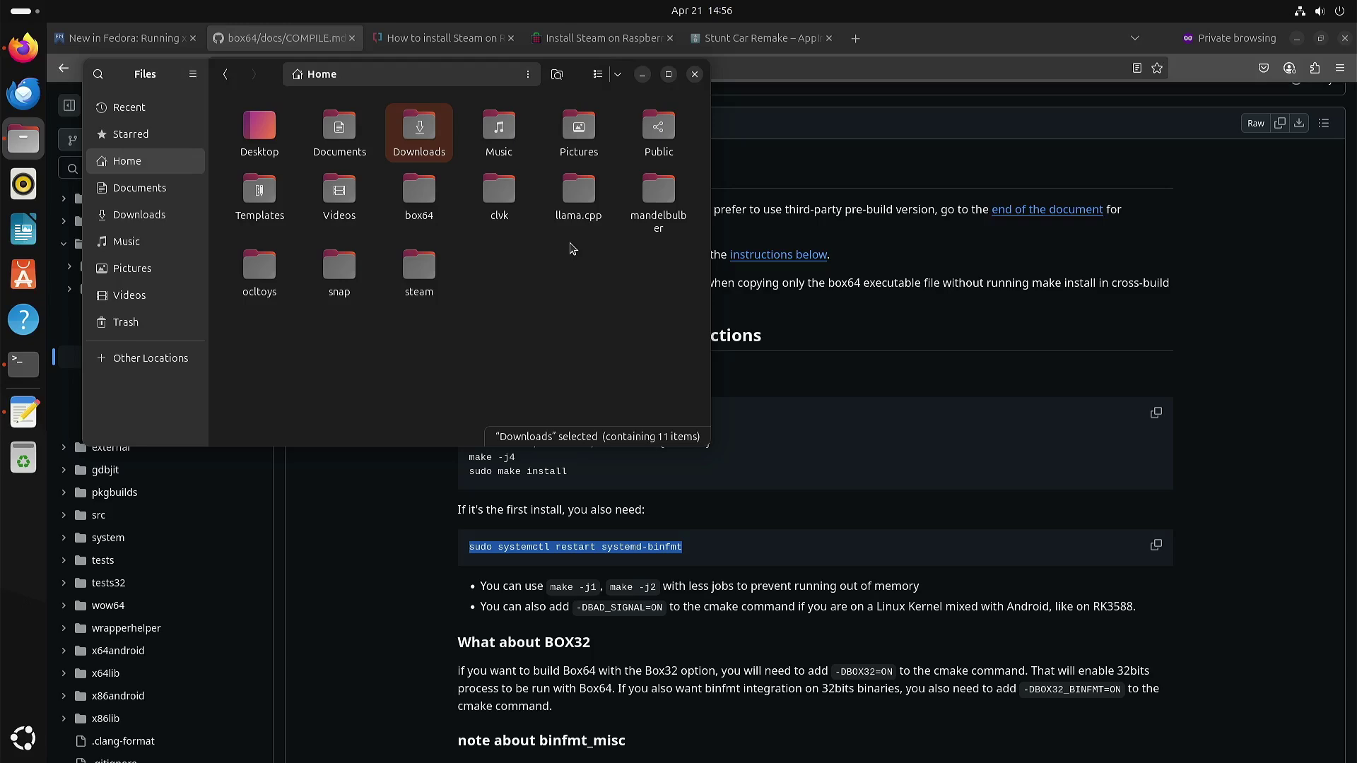
{"action": "double_click", "coordinate": [423, 201]}
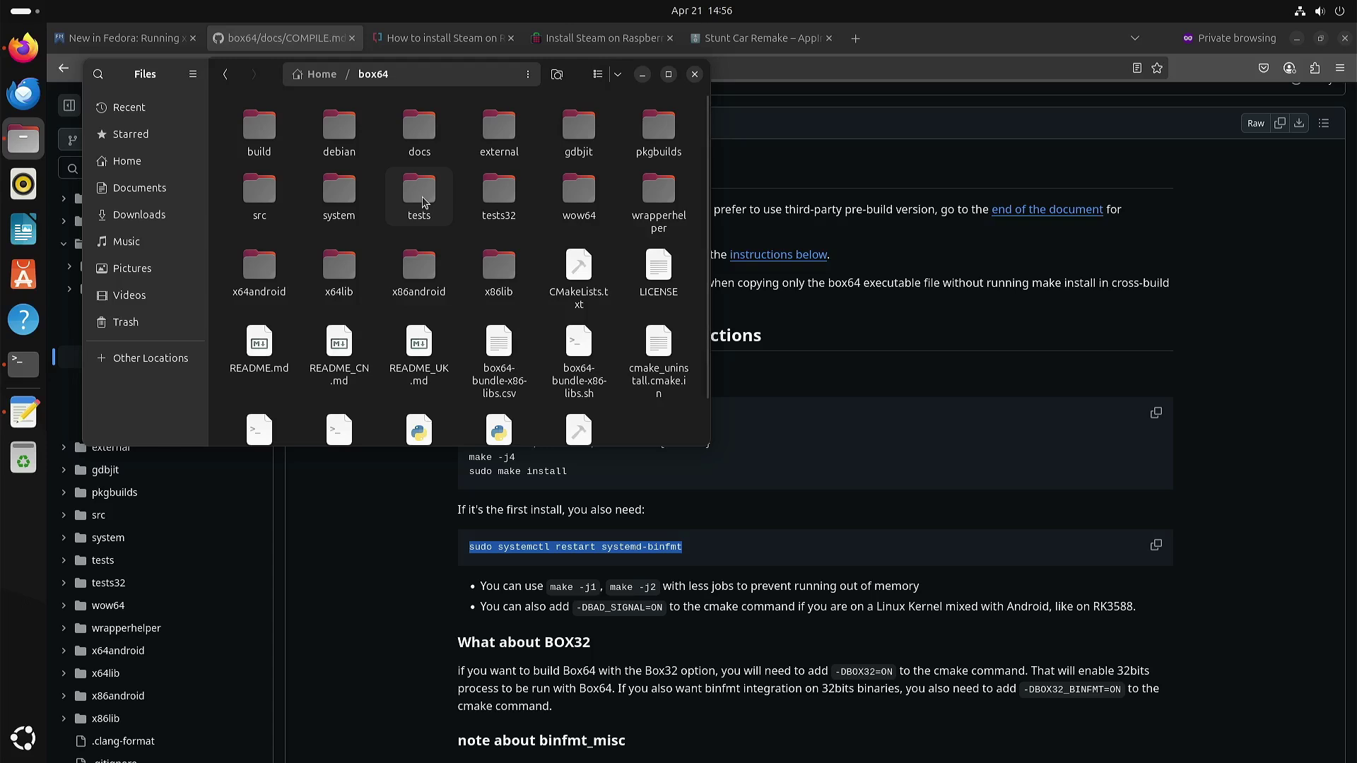
Select the install_steam.sh script and bring up the box64 folder's context menu to open a terminal
{"action": "scroll", "coordinate": [520, 268], "scroll_direction": "down", "scroll_amount": 1}
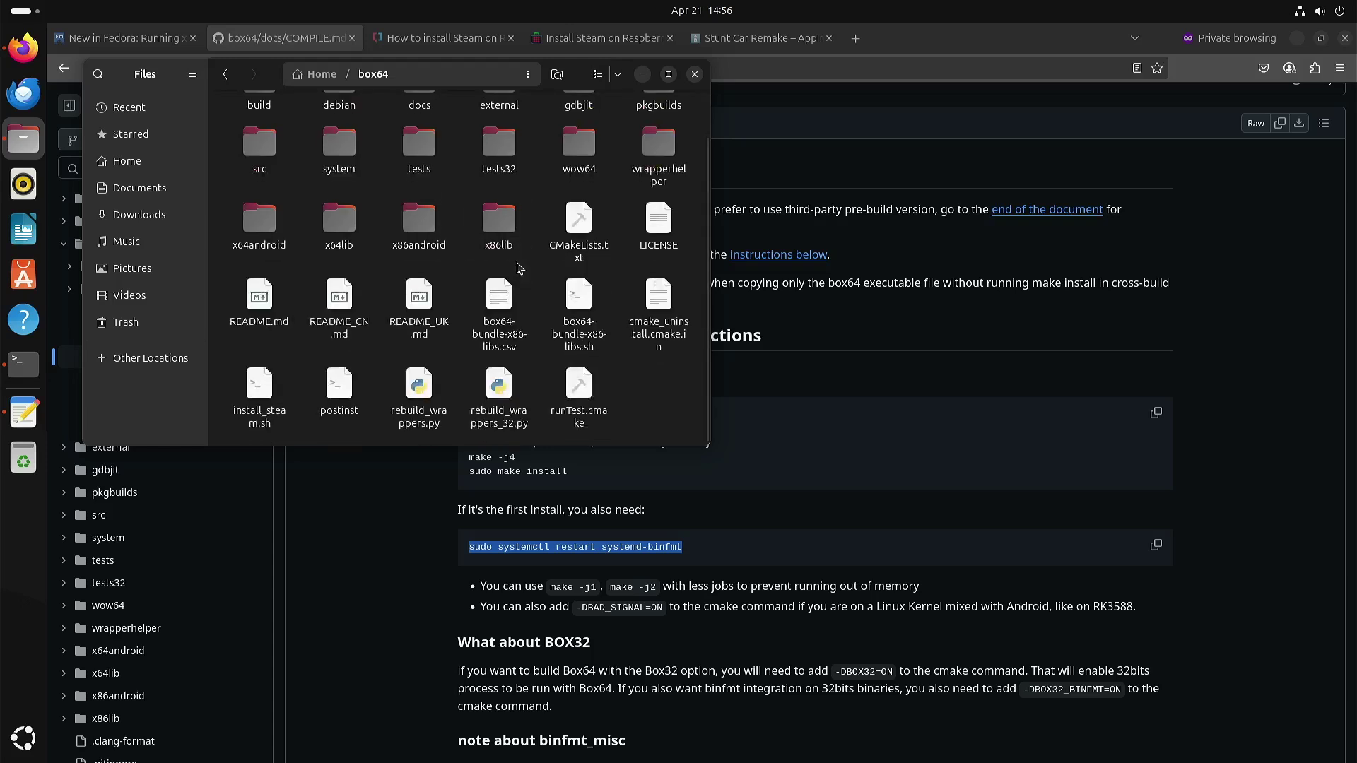
{"action": "left_click", "coordinate": [260, 398]}
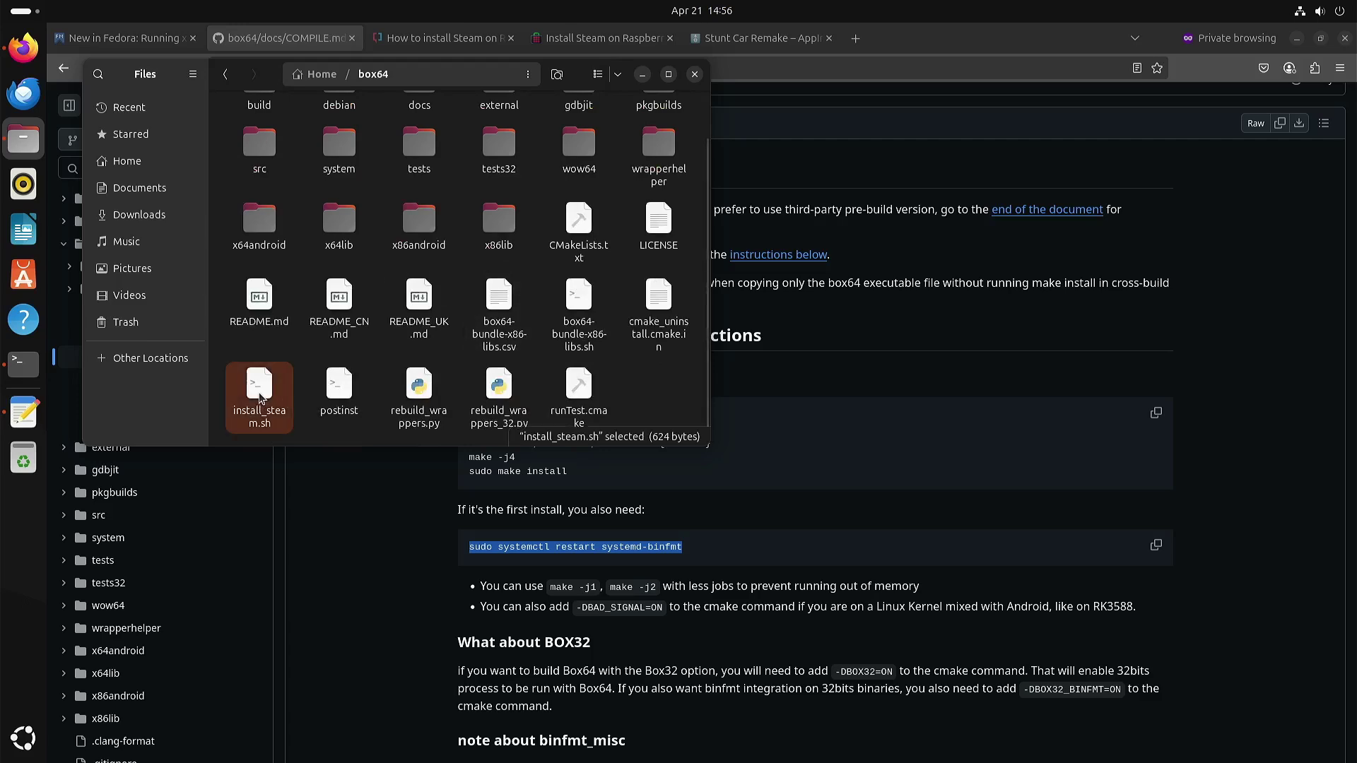
{"action": "right_click", "coordinate": [261, 398]}
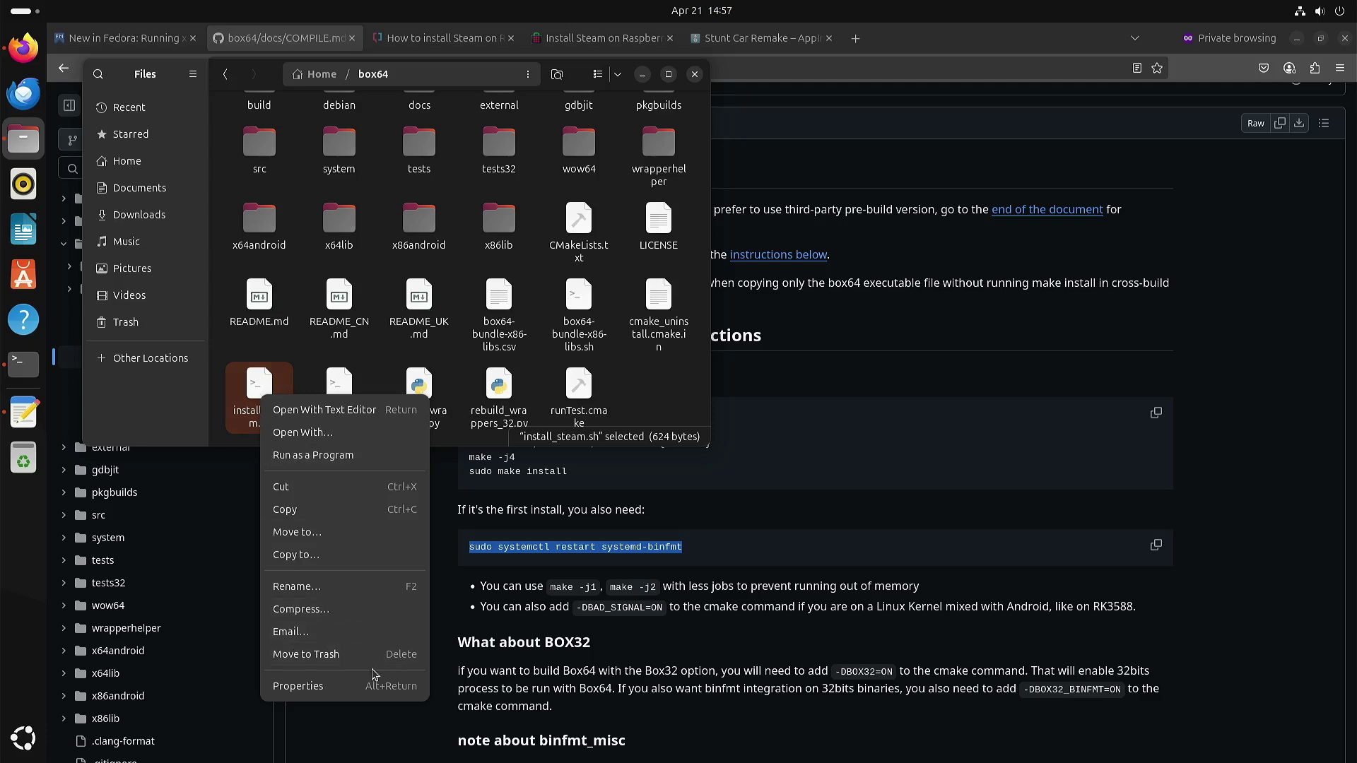
{"action": "right_click", "coordinate": [652, 386]}
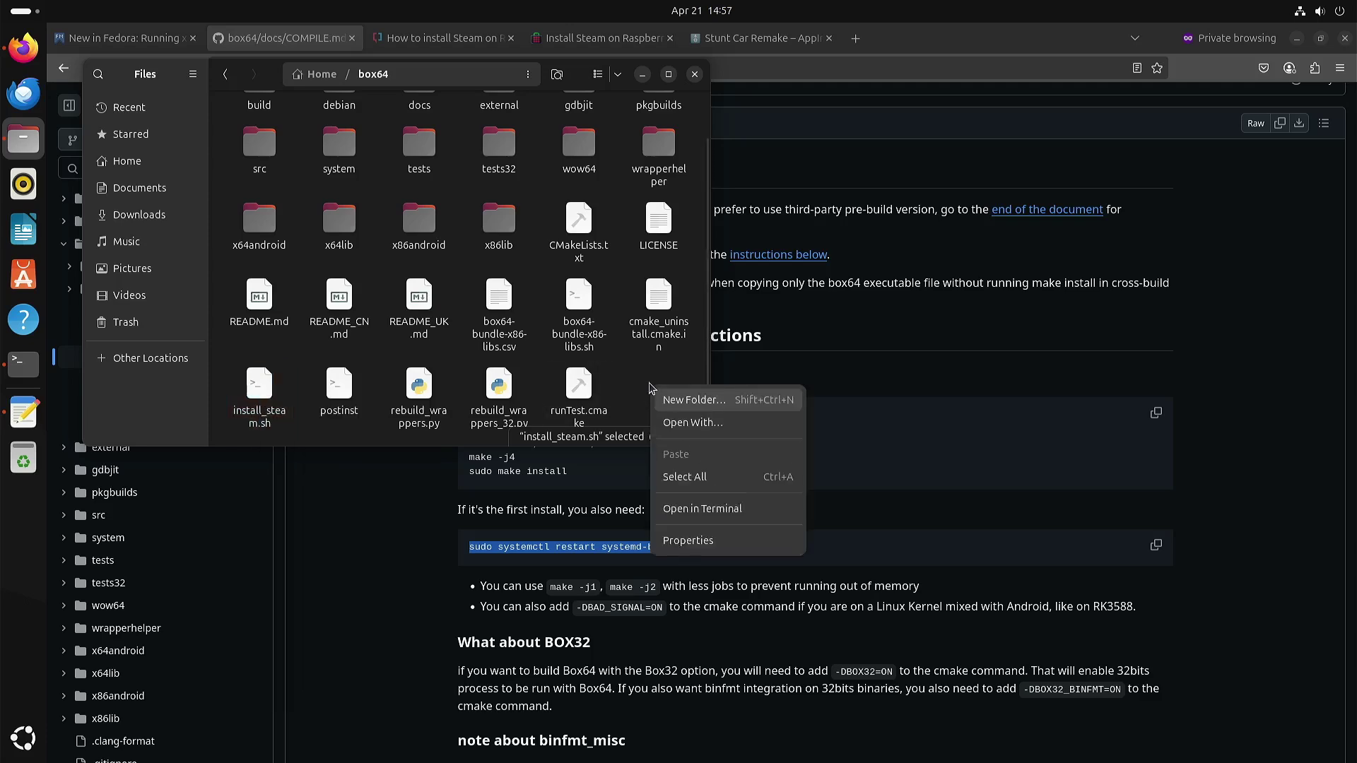
In a box64 terminal, enter 'sh install_steam.sh', then run 'steam' to launch Steam
{"action": "left_click", "coordinate": [707, 509]}
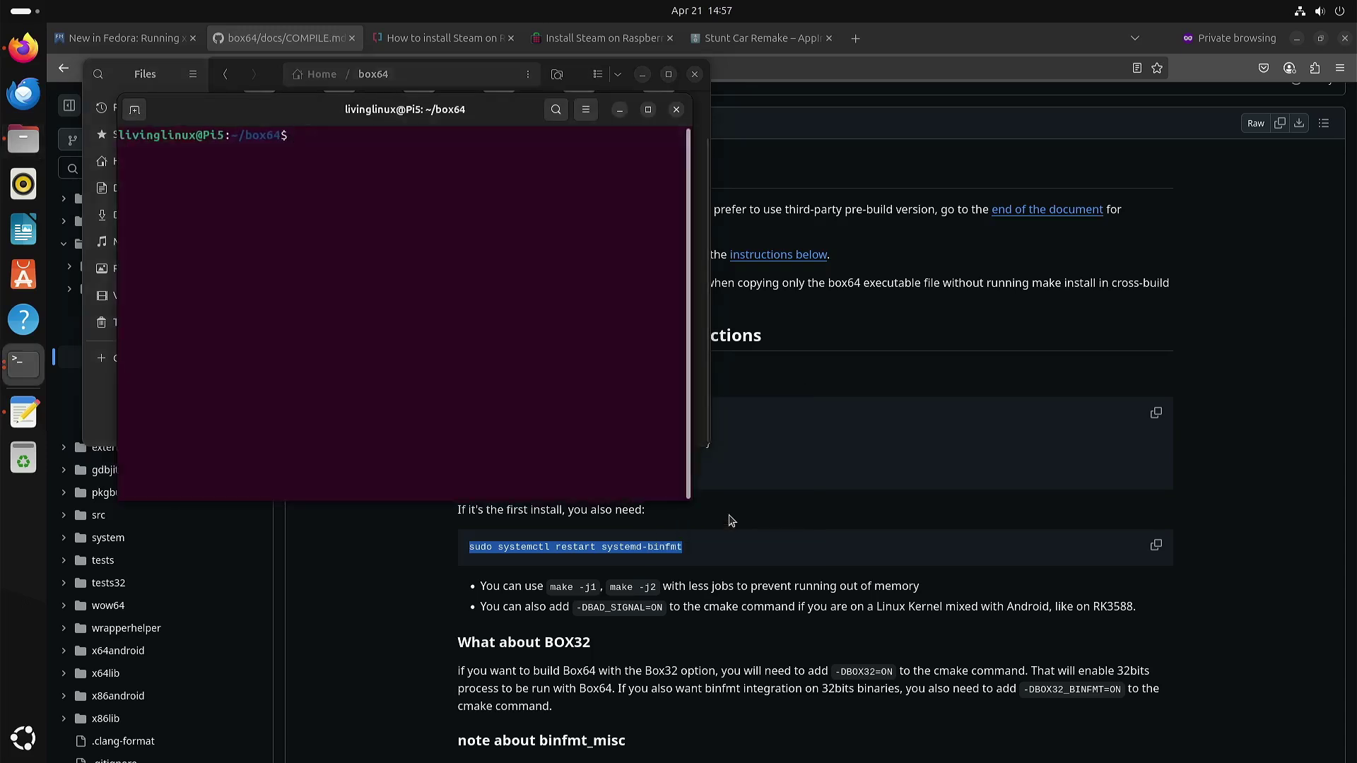
{"action": "type", "text": "sh install_steam.sh"}
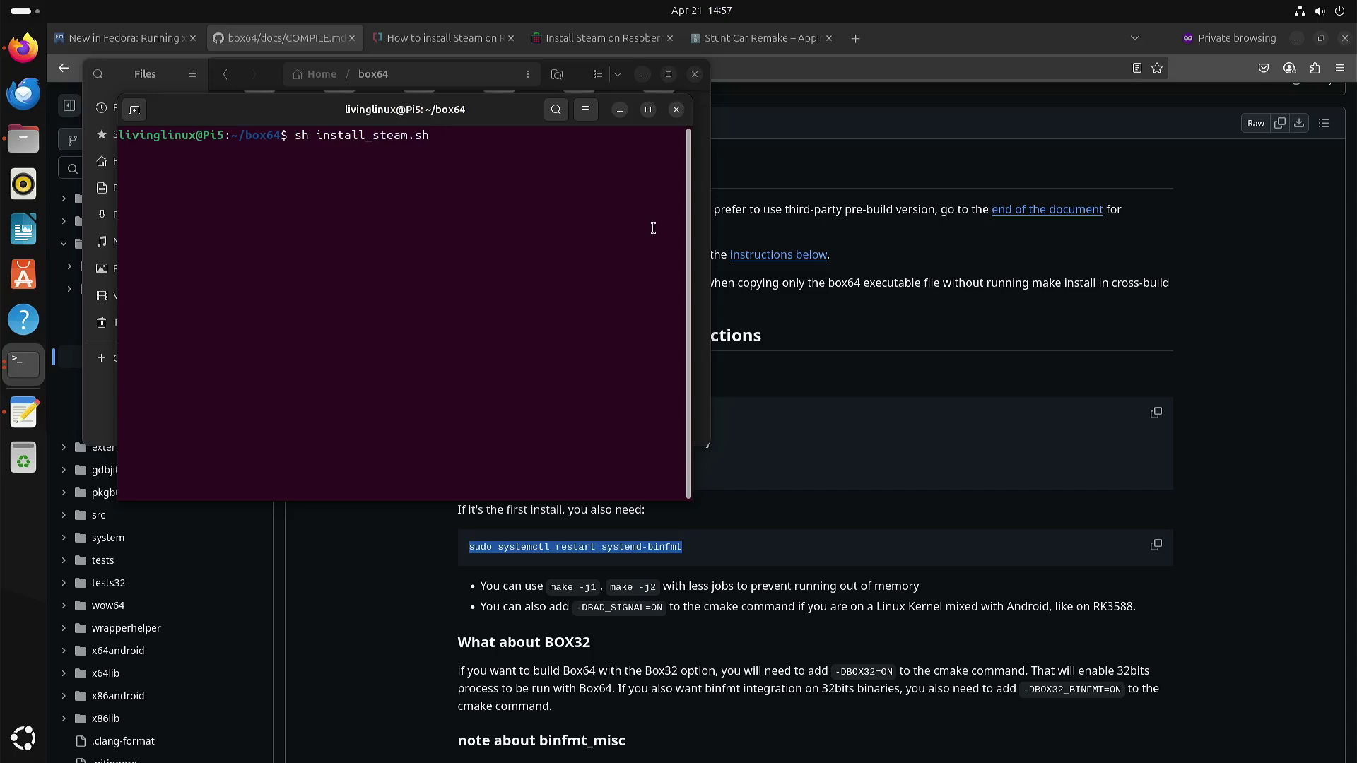
{"action": "key", "text": "BackSpace"}
{"action": "key", "text": "BackSpace"}
{"action": "key", "text": "BackSpace"}
{"action": "key", "text": "BackSpace"}
{"action": "key", "text": "BackSpace"}
{"action": "key", "text": "BackSpace"}
{"action": "key", "text": "BackSpace"}
{"action": "key", "text": "BackSpace"}
{"action": "key", "text": "BackSpace"}
{"action": "key", "text": "BackSpace"}
{"action": "key", "text": "BackSpace"}
{"action": "key", "text": "BackSpace"}
{"action": "key", "text": "BackSpace"}
{"action": "key", "text": "BackSpace"}
{"action": "key", "text": "BackSpace"}
{"action": "key", "text": "BackSpace"}
{"action": "key", "text": "BackSpace"}
{"action": "key", "text": "BackSpace"}
{"action": "key", "text": "BackSpace"}
{"action": "key", "text": "BackSpace"}
{"action": "type", "text": "steam"}
{"action": "key", "text": "Return"}
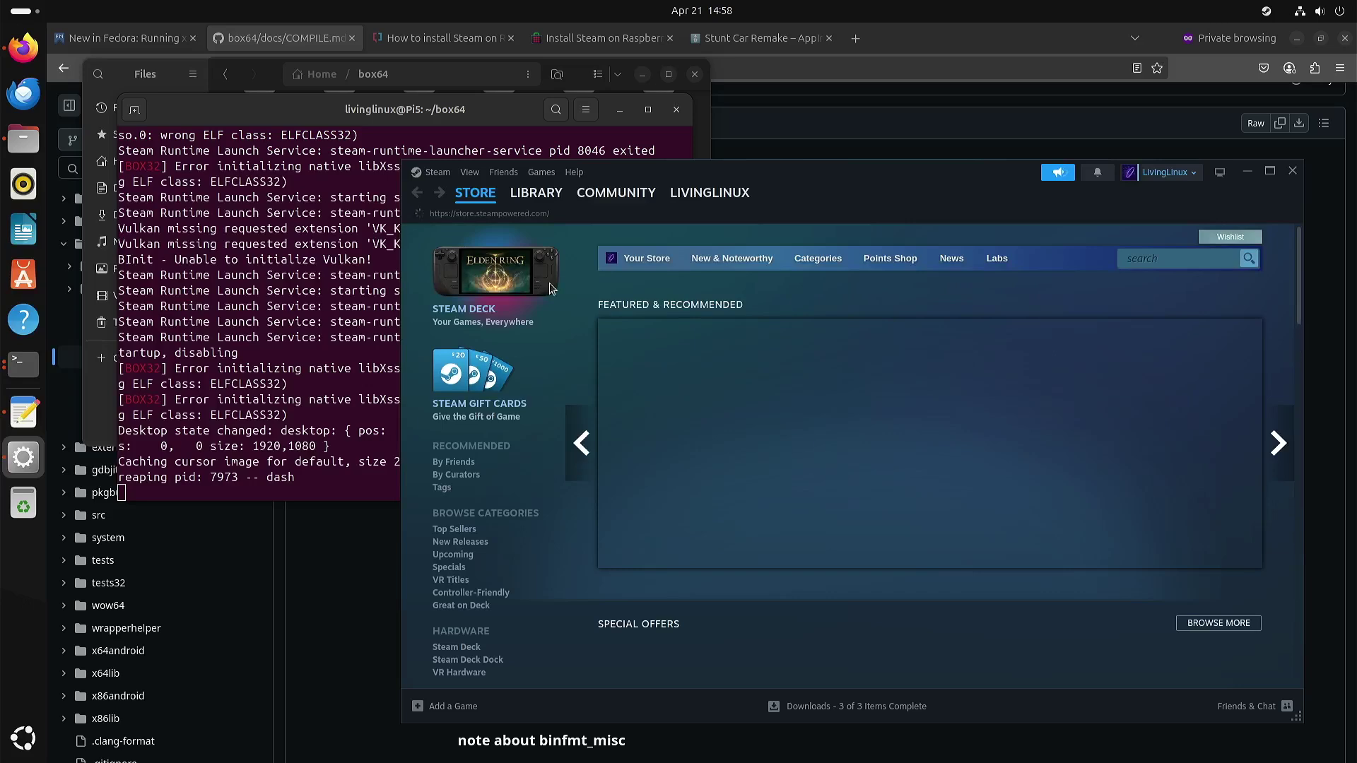
Launch Half-Life from the Steam Library, read the terminal's core-dump output, and raise Steam again
{"action": "left_click", "coordinate": [540, 194]}
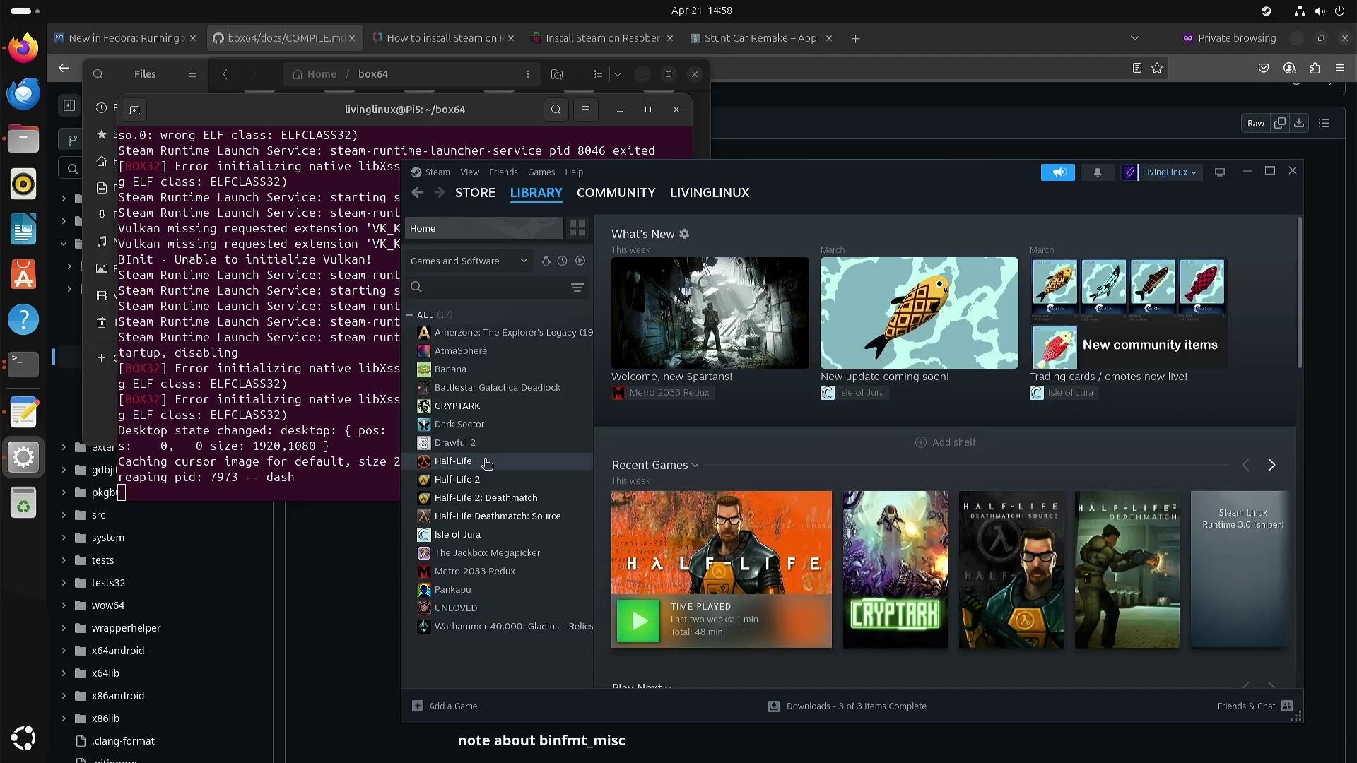
{"action": "left_click", "coordinate": [486, 464]}
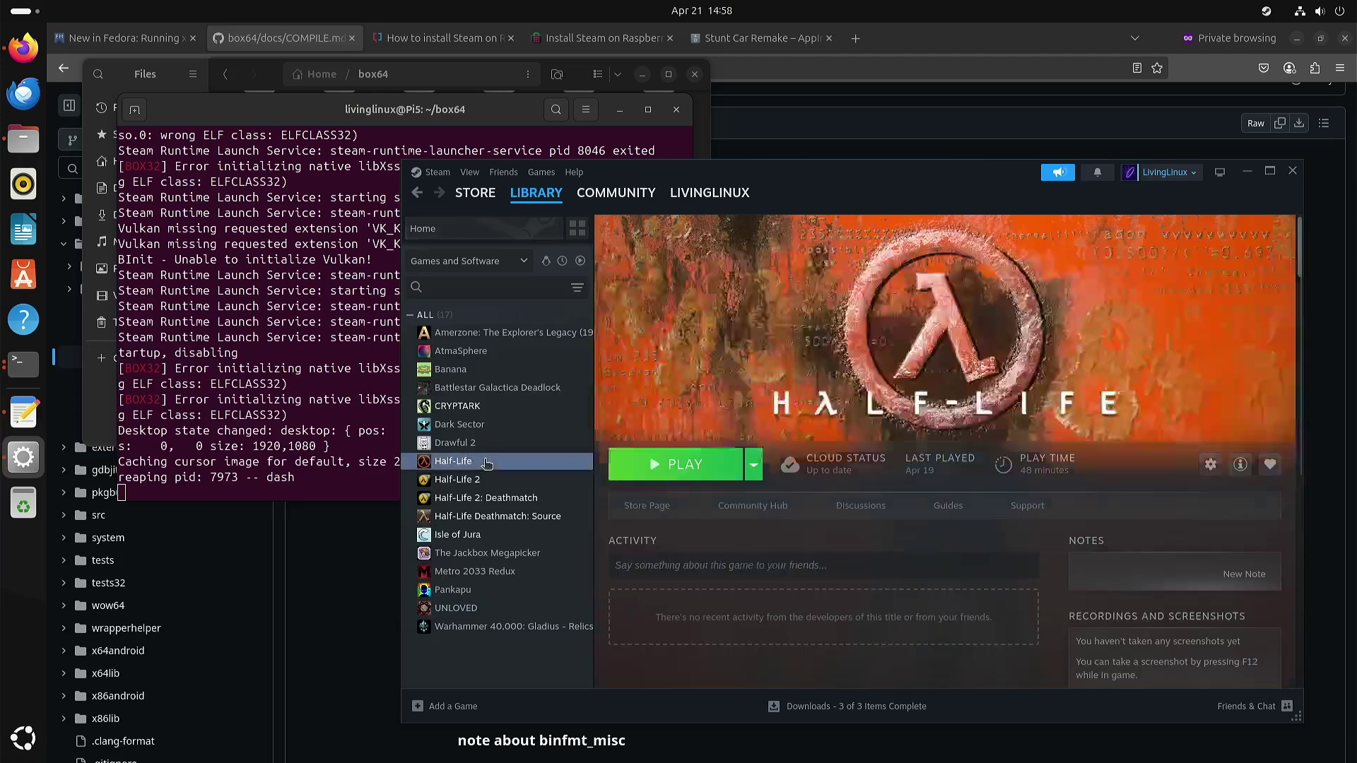
{"action": "left_click", "coordinate": [730, 470]}
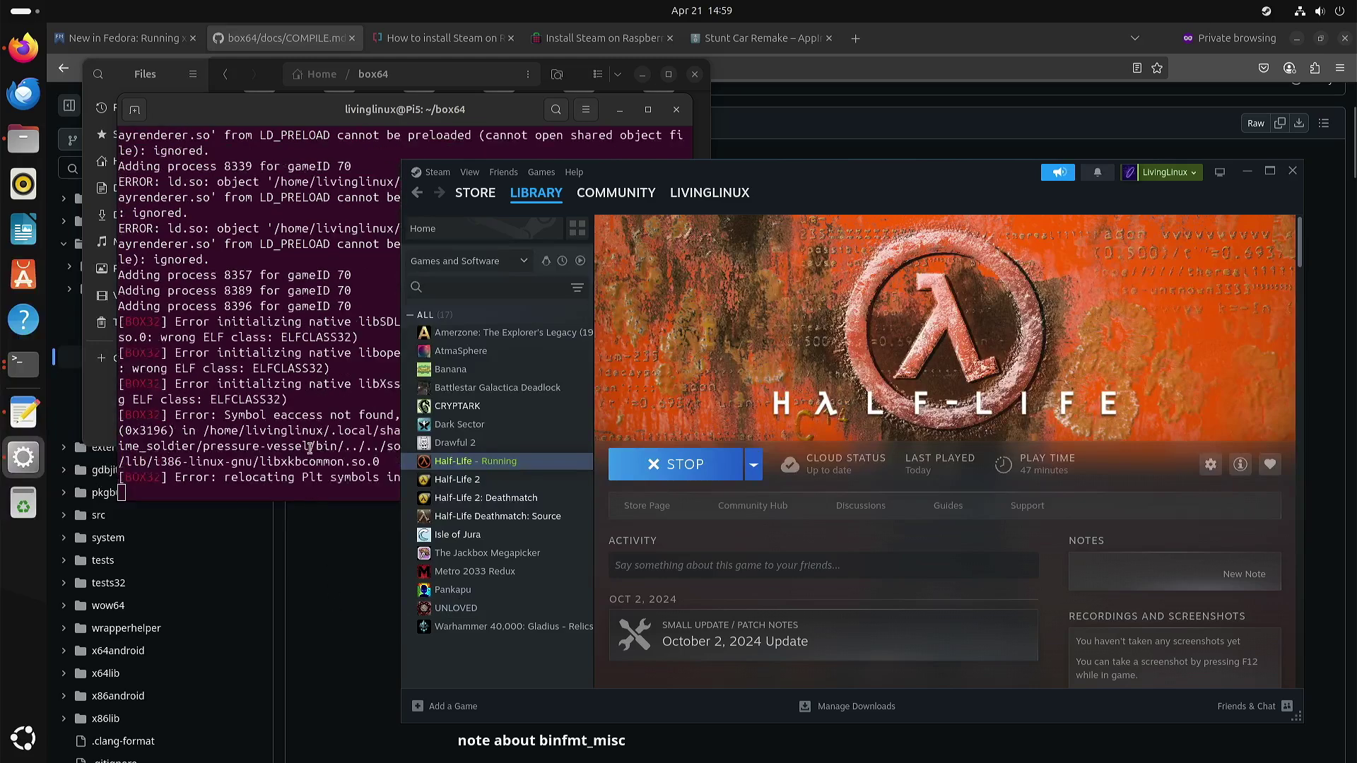
{"action": "left_click", "coordinate": [310, 447]}
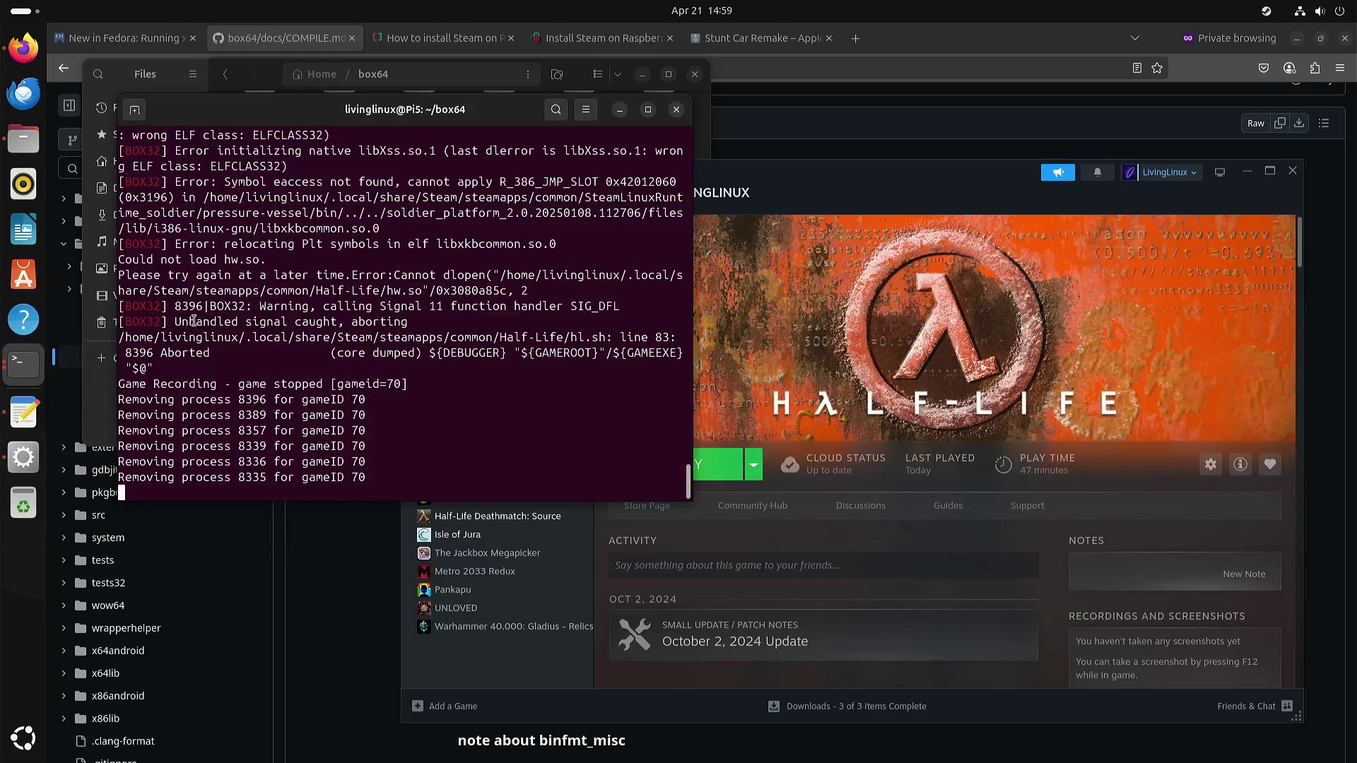
{"action": "left_click", "coordinate": [499, 669]}
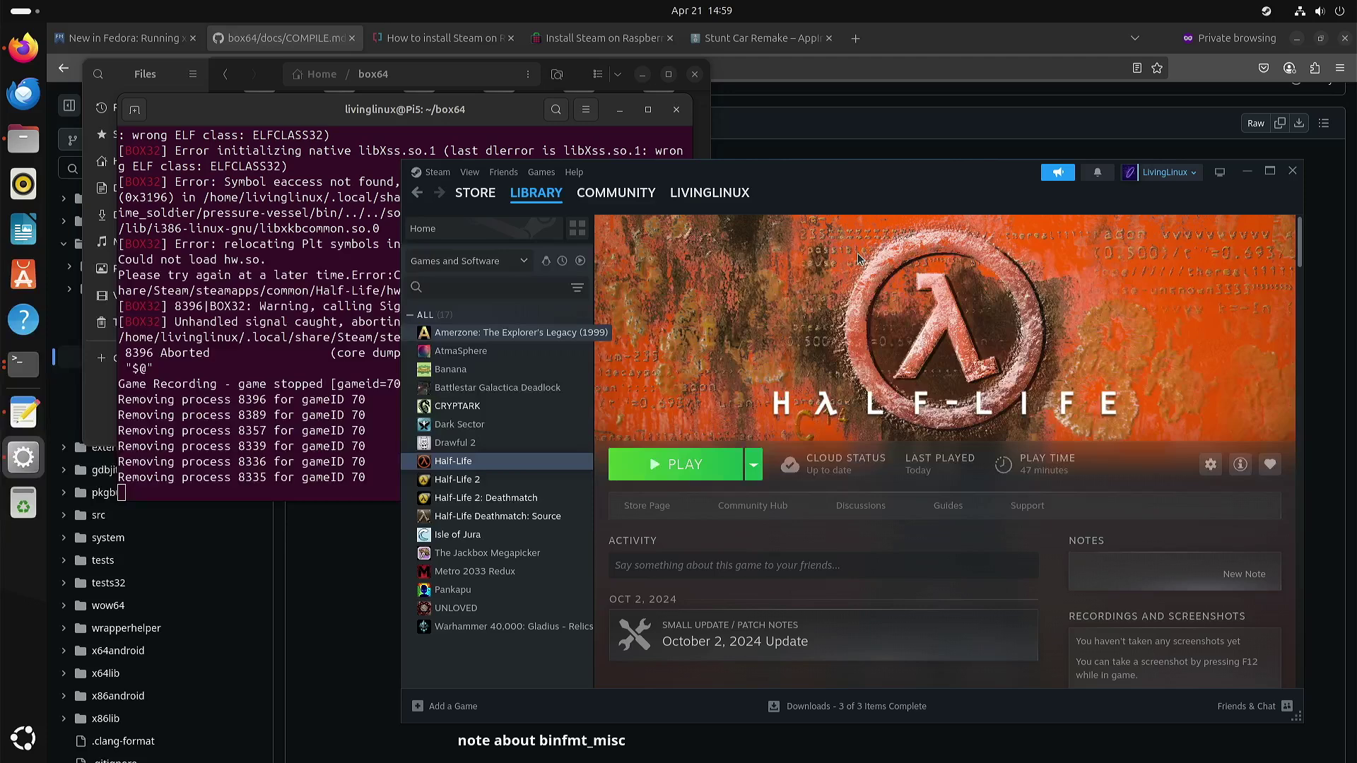
Close Steam and show the app grid listing the CRYPTARK and Half-Life launchers
{"action": "left_click", "coordinate": [1293, 171]}
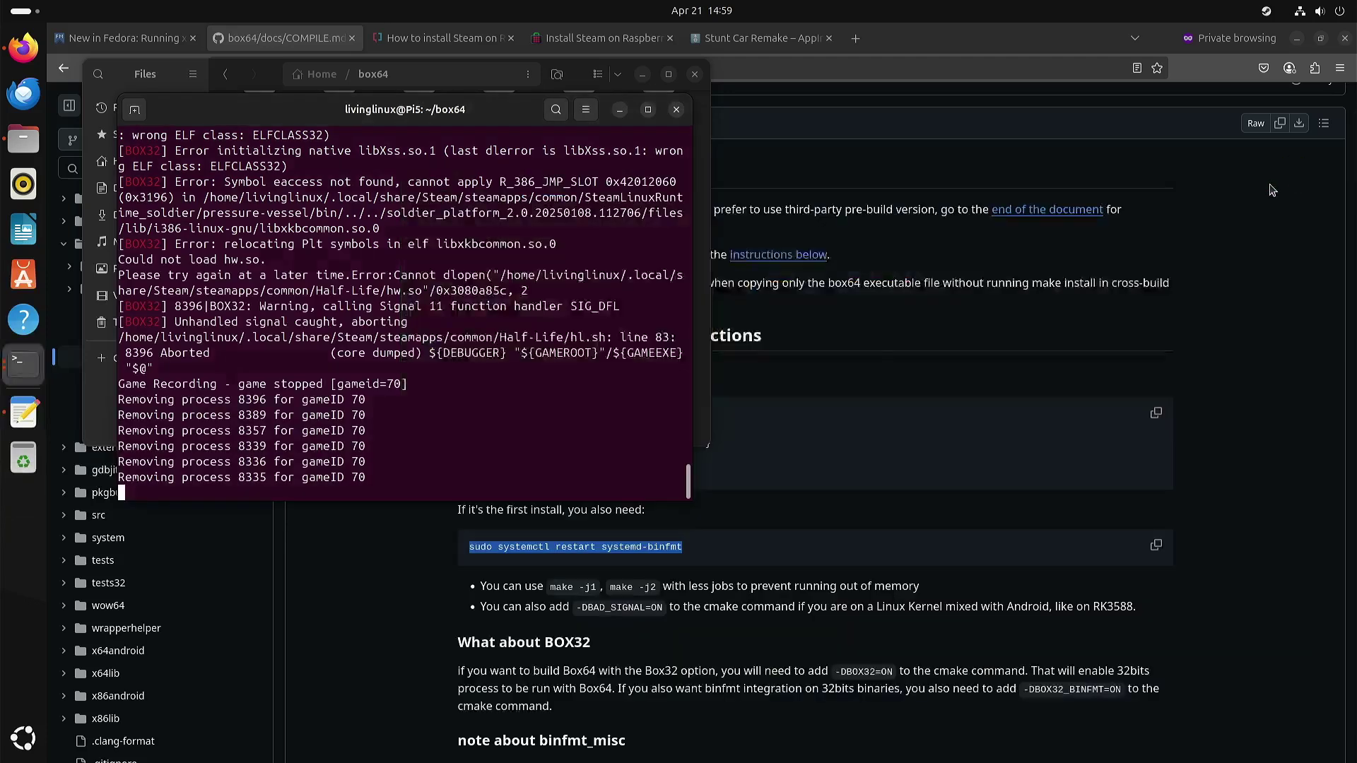
{"action": "left_click", "coordinate": [23, 742]}
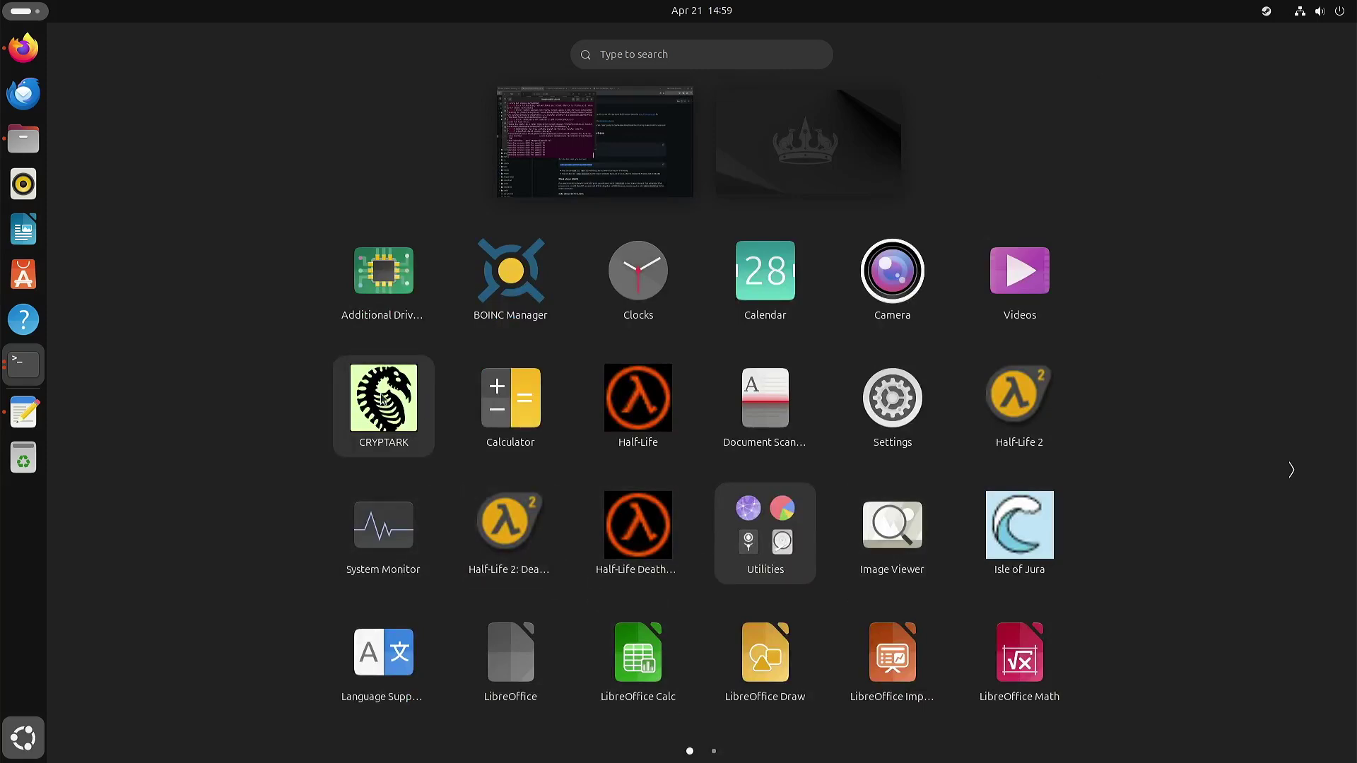
Launch CRYPTARK from the app grid and choose CONTINUE to resume the saved campaign
{"action": "left_click", "coordinate": [398, 414]}
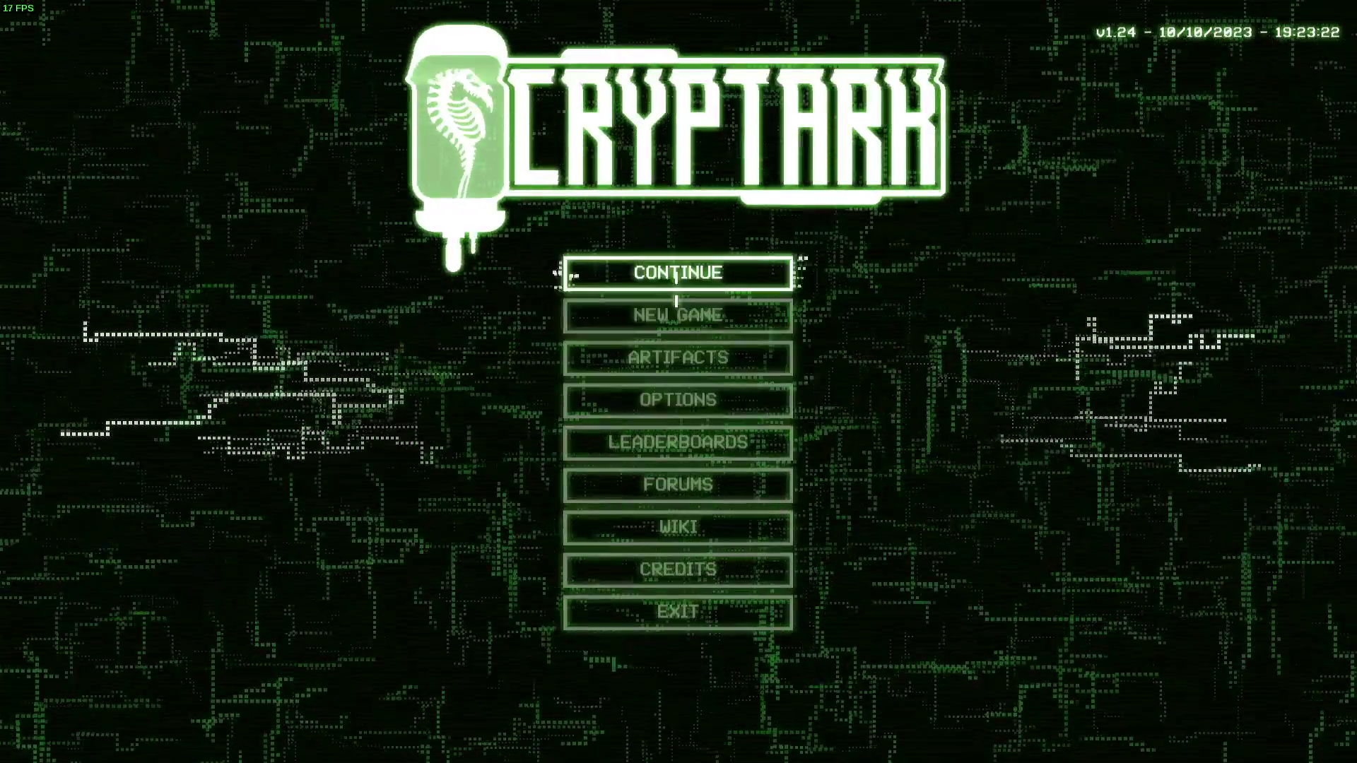
{"action": "left_click", "coordinate": [682, 273]}
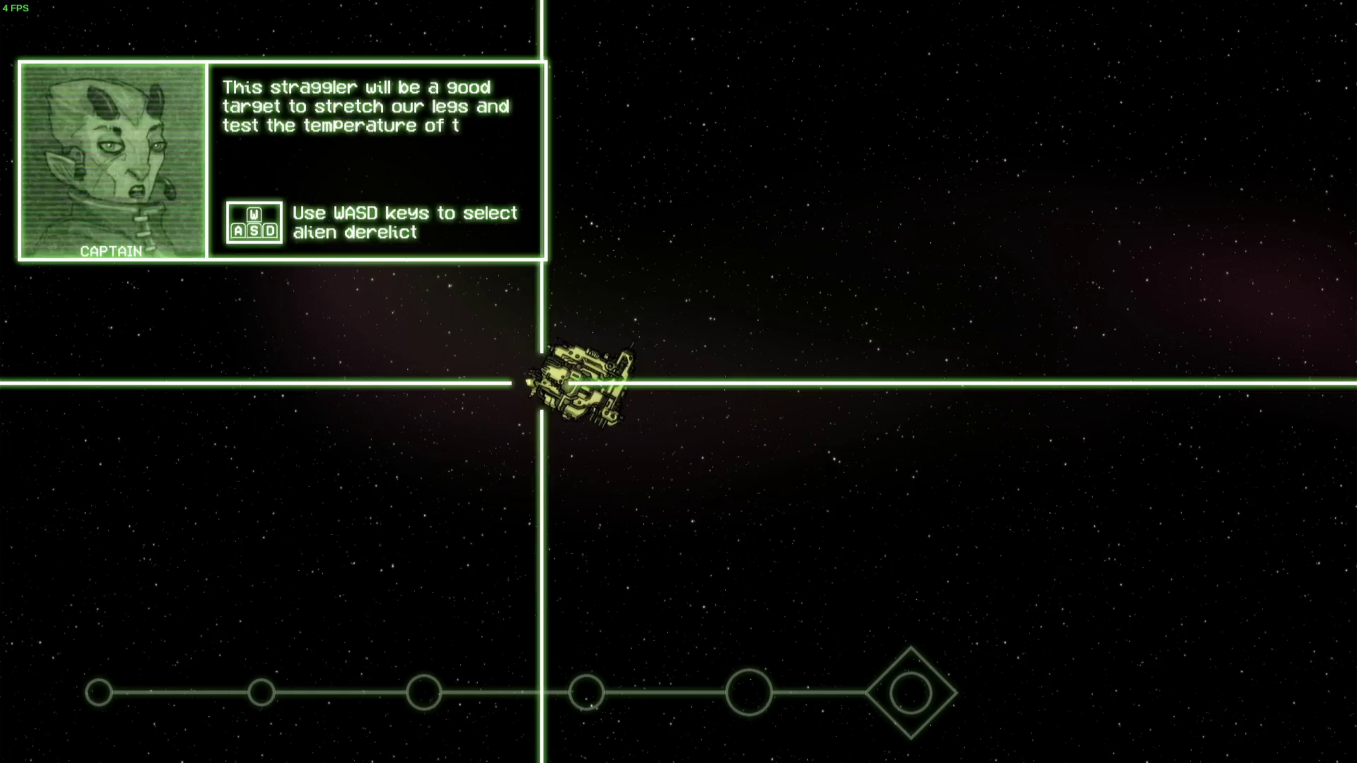
Target the Warship derelict and launch the difficulty-1 mission
{"action": "key", "text": "d"}
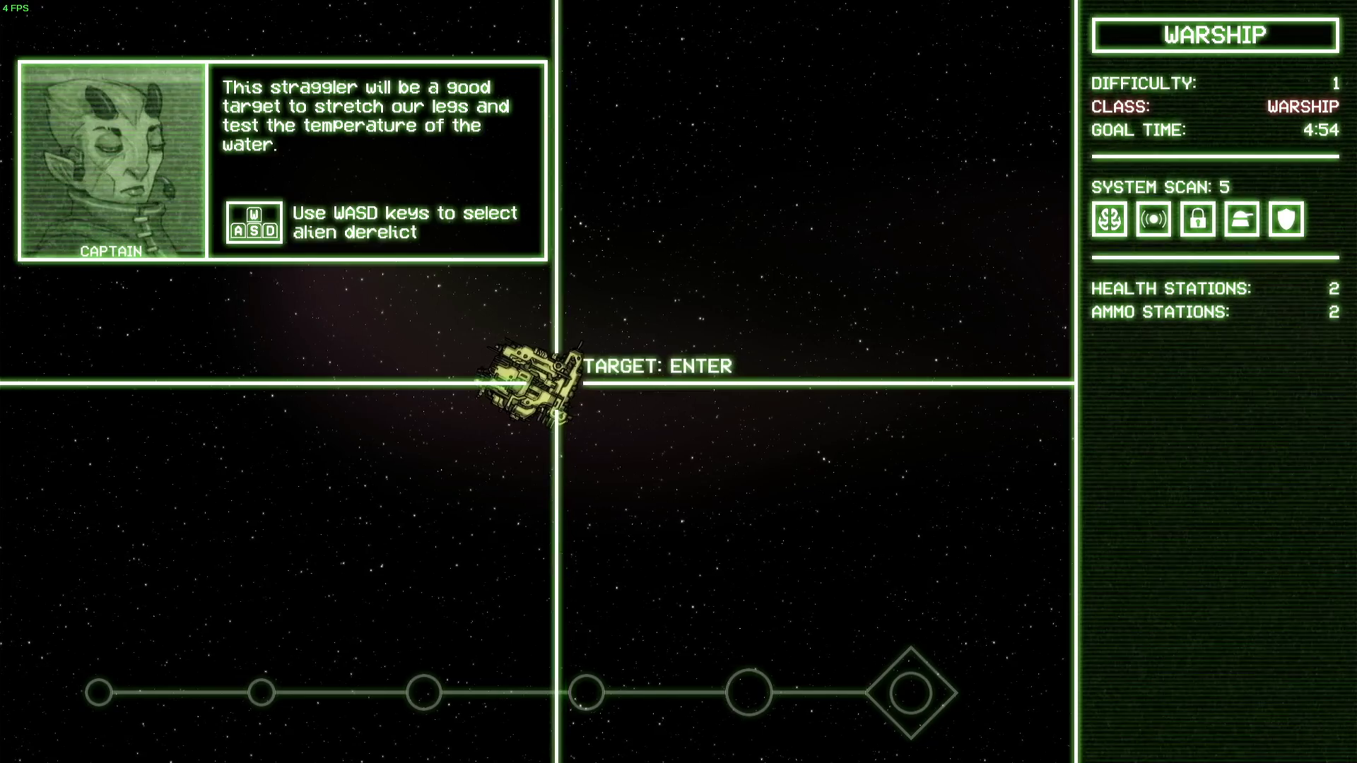
{"action": "key", "text": "Return"}
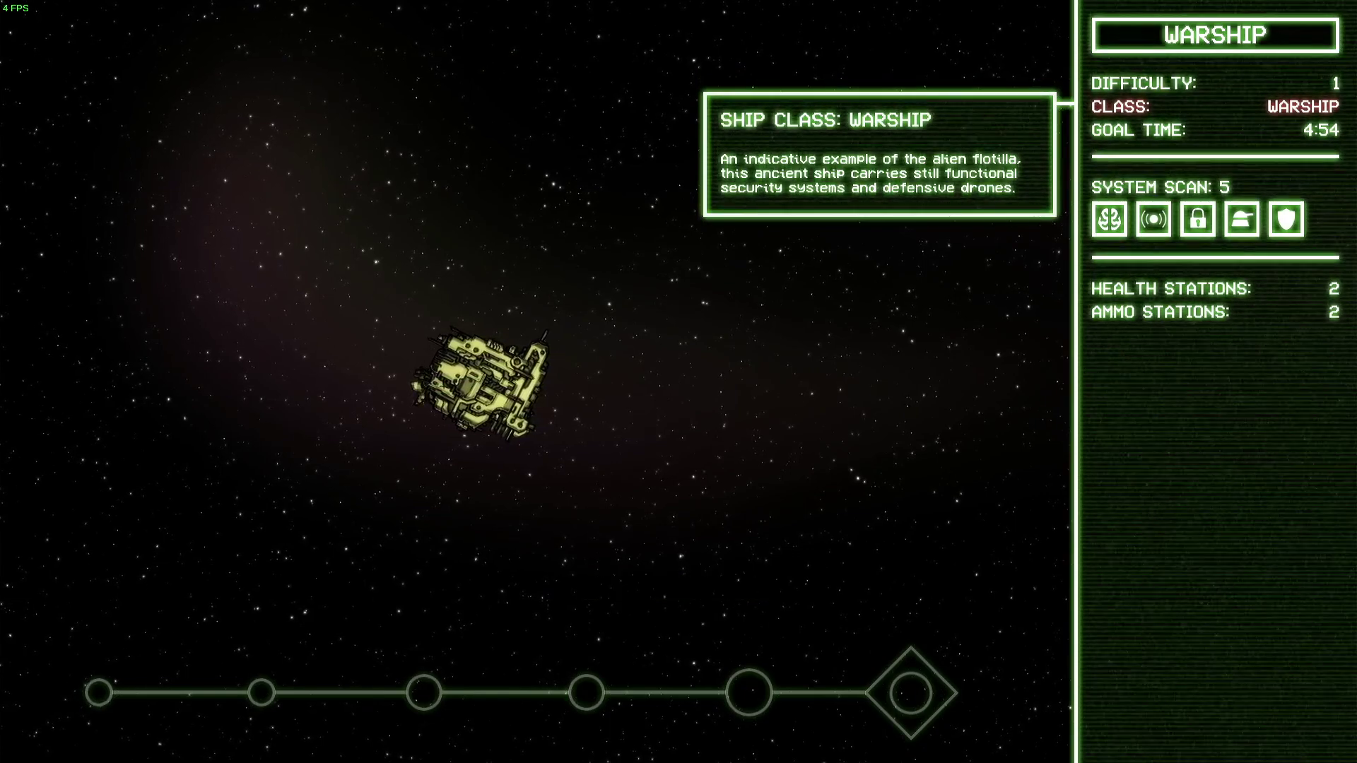
{"action": "key", "text": "Return"}
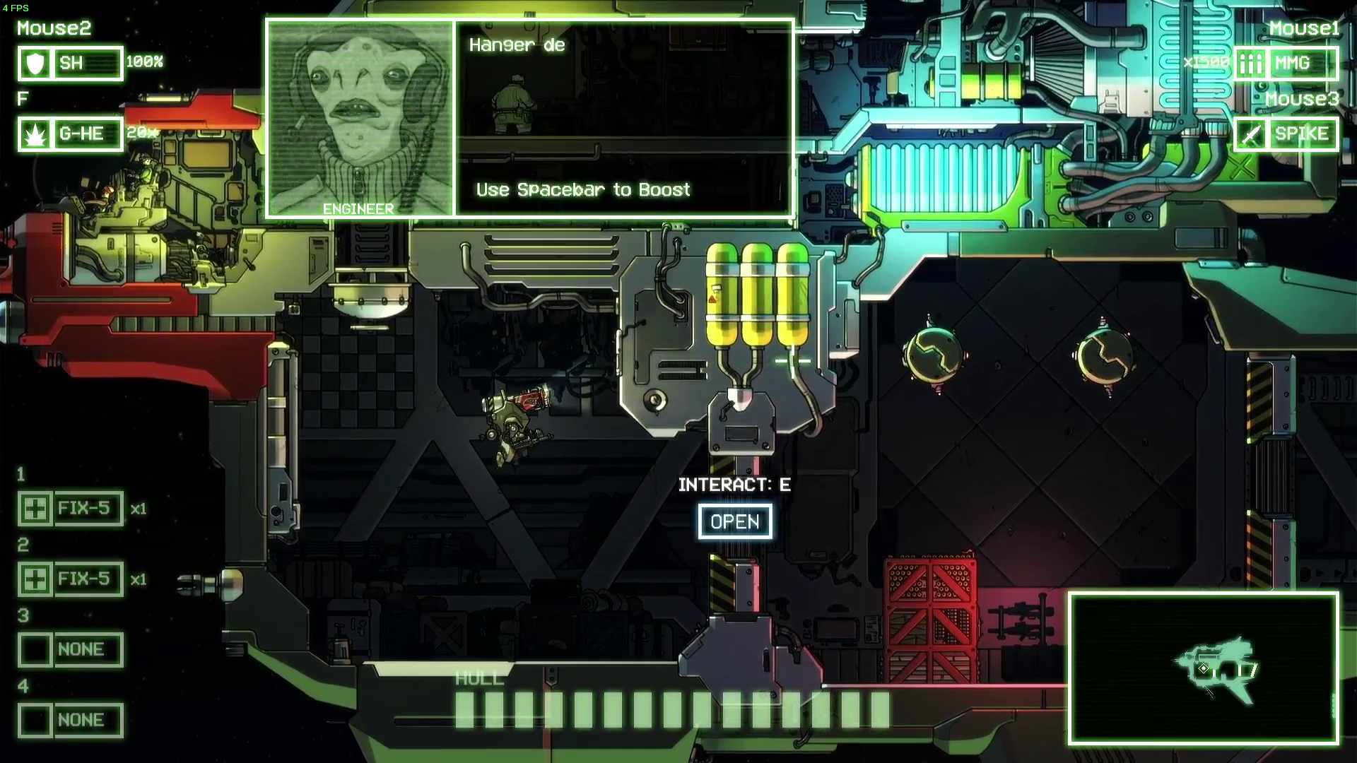
Fly the character right through the Warship hangar toward its opening
{"action": "key", "text": "d"}
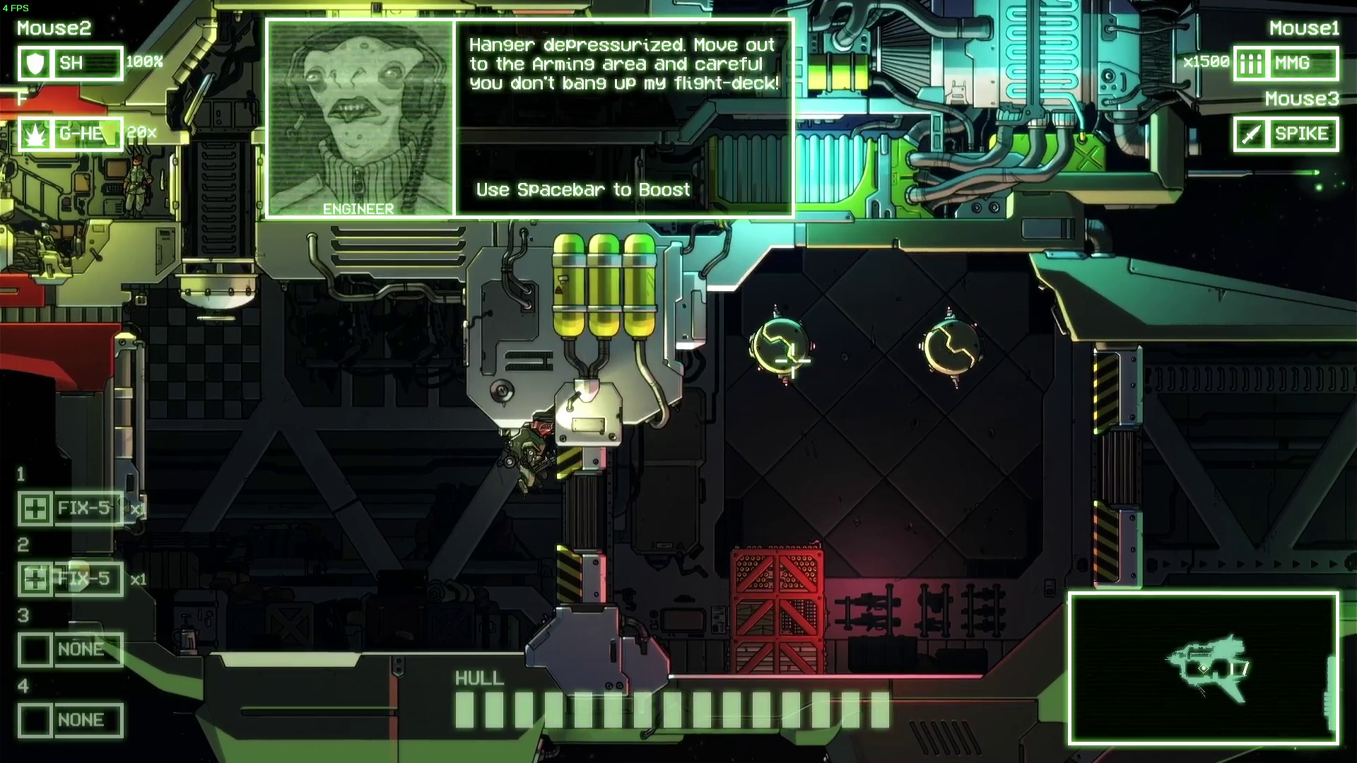
{"action": "key", "text": "s"}
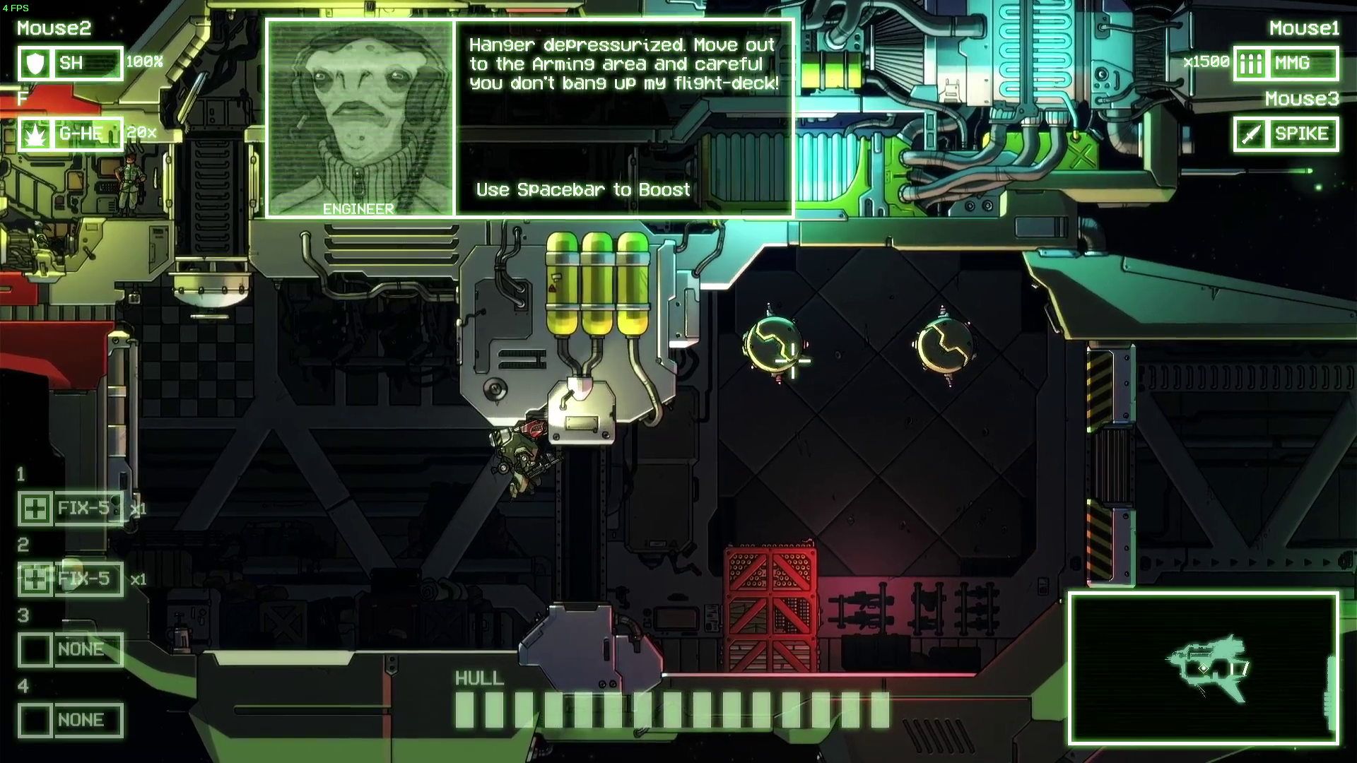
{"action": "key", "text": "d"}
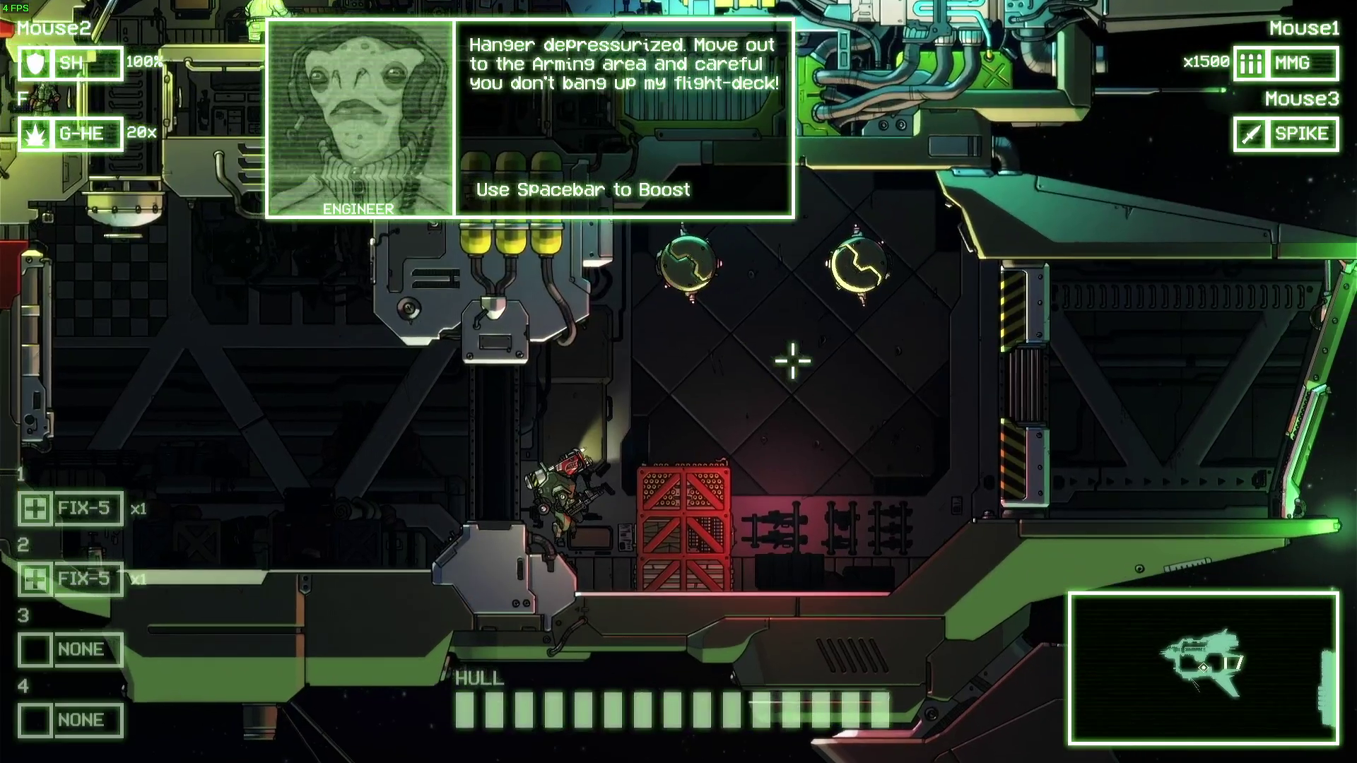
{"action": "key", "text": "d"}
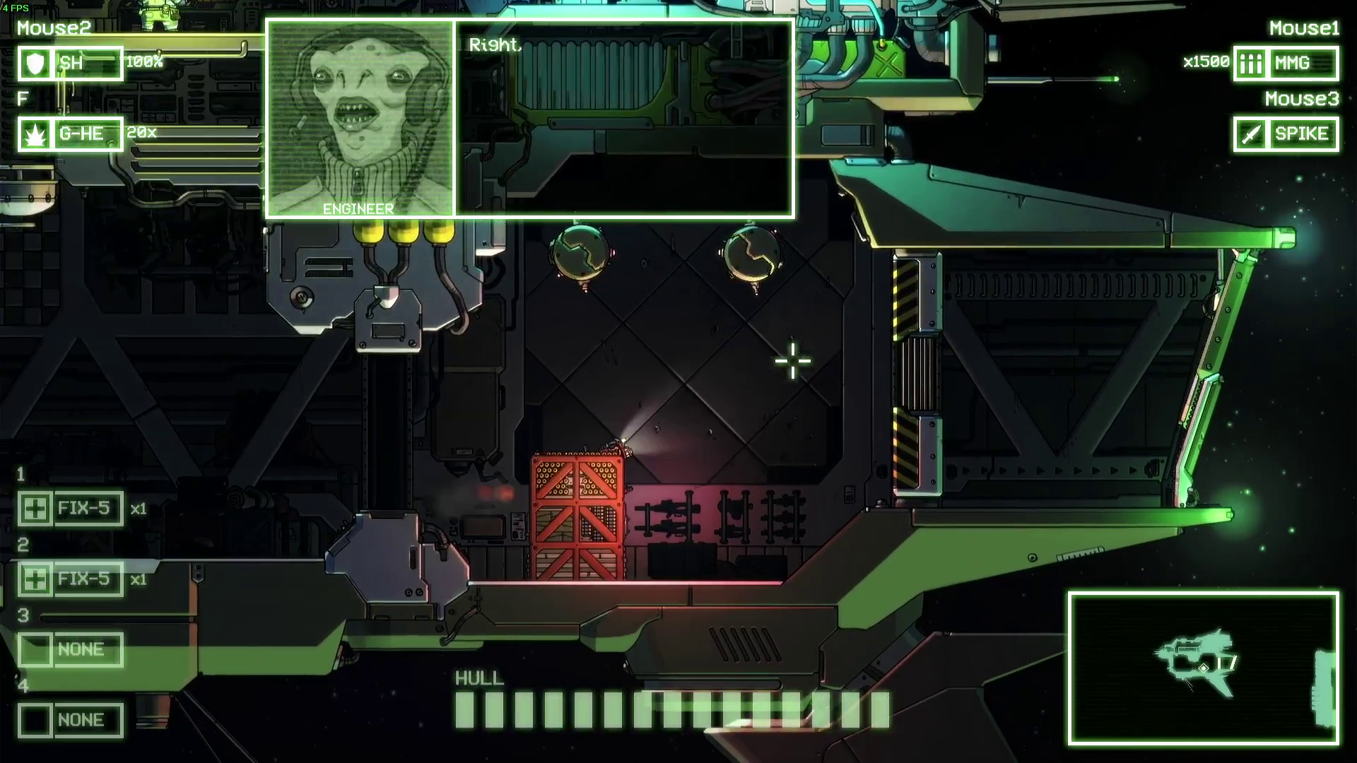
{"action": "key", "text": "d"}
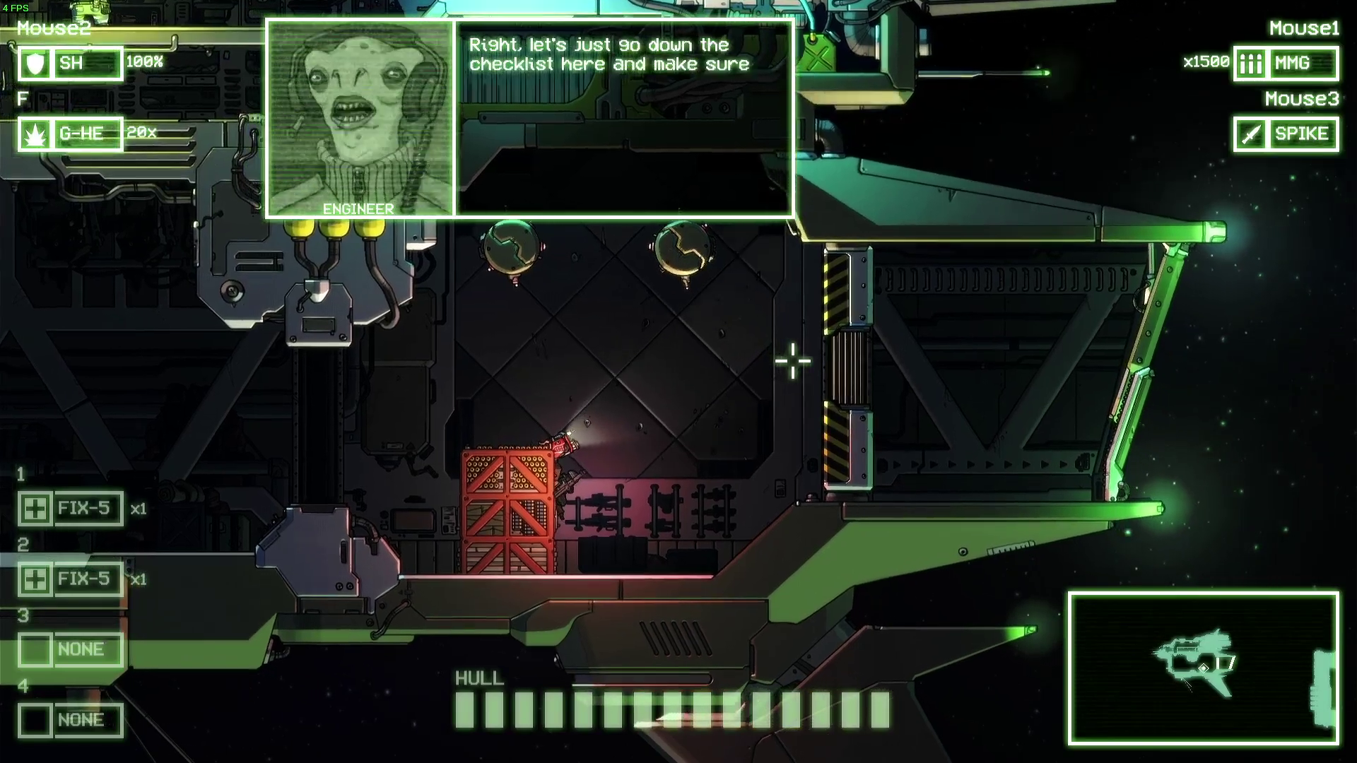
{"action": "key", "text": "d"}
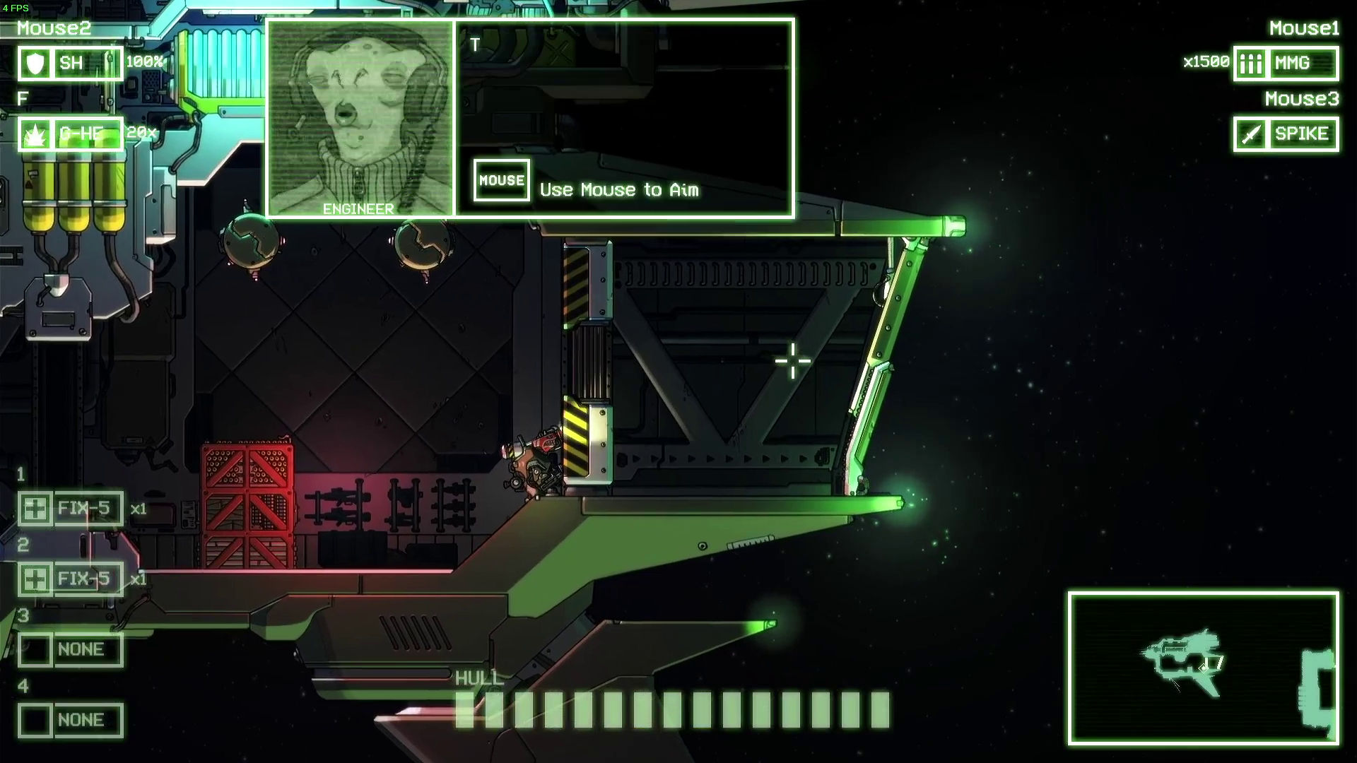
Reach the arming area, fire the machine gun at the targets, and pause the game
{"action": "key", "text": "w"}
{"action": "key", "text": "a"}
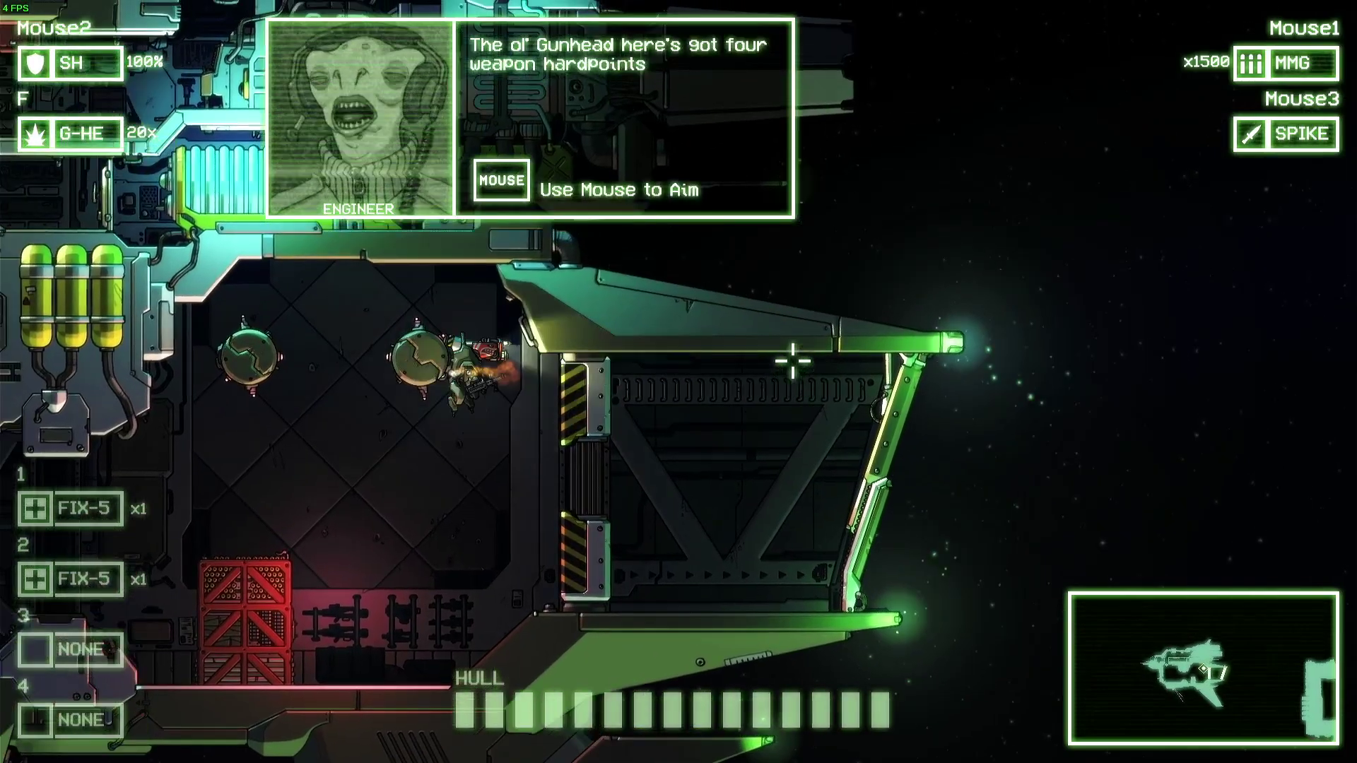
{"action": "key", "text": "s"}
{"action": "key", "text": "s"}
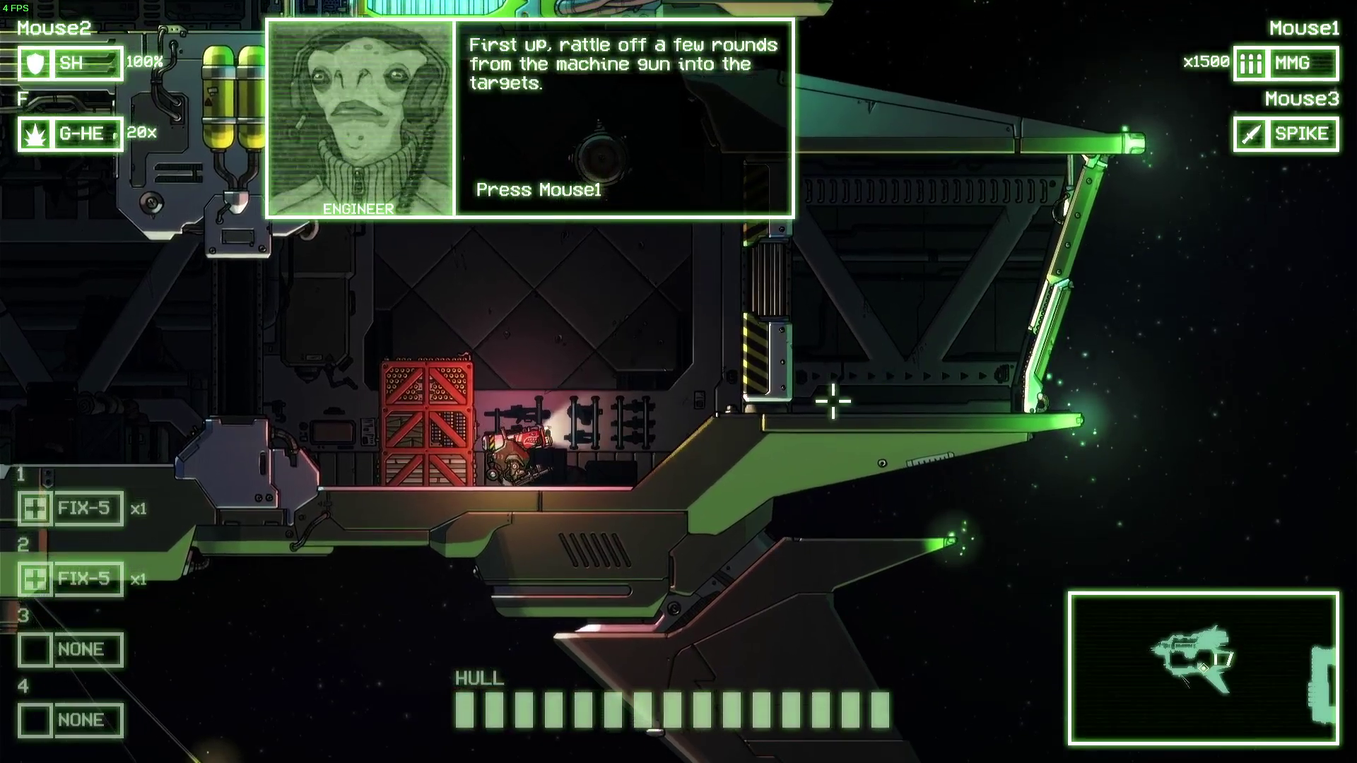
{"action": "mouse_move", "coordinate": [640, 256]}
{"action": "left_mouse_down"}
{"action": "mouse_move", "coordinate": [630, 243]}
{"action": "mouse_move", "coordinate": [693, 227]}
{"action": "mouse_move", "coordinate": [721, 233]}
{"action": "mouse_move", "coordinate": [750, 267]}
{"action": "left_mouse_up"}
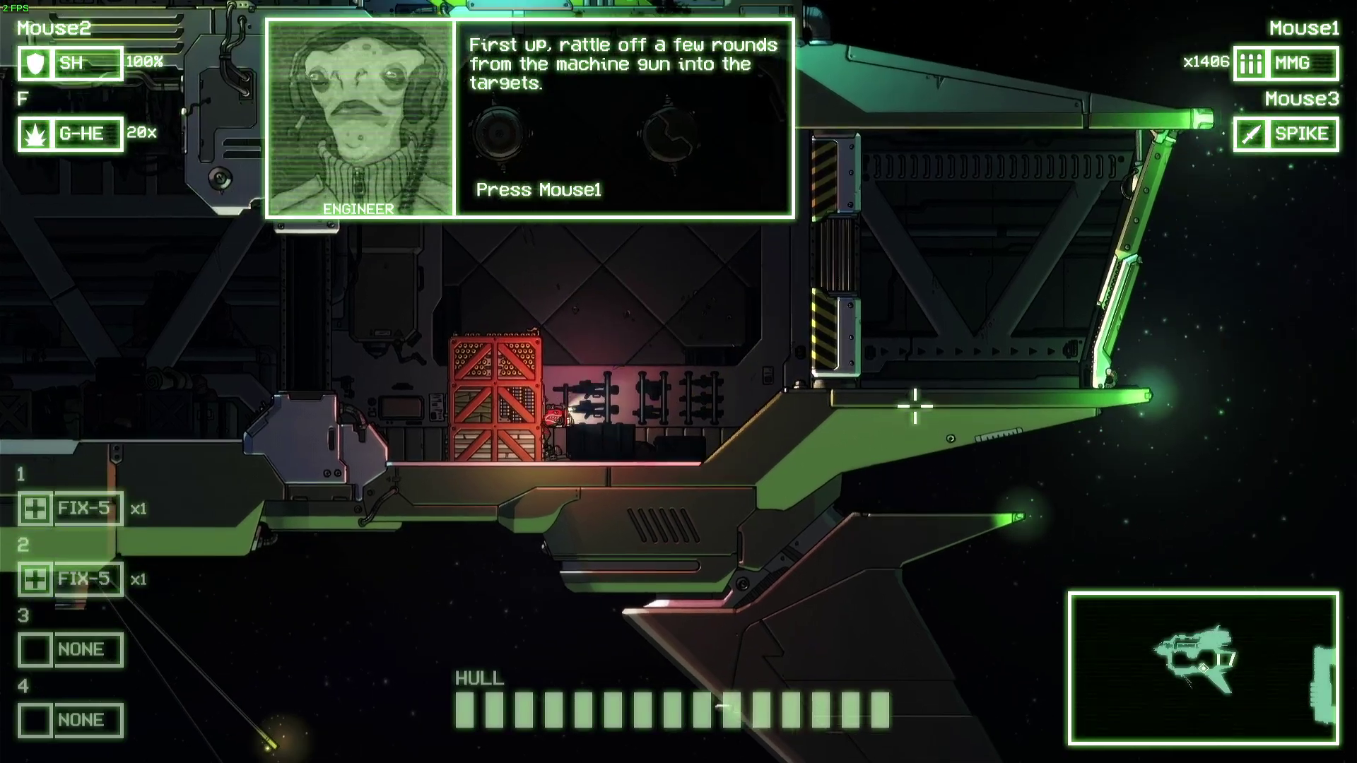
{"action": "key", "text": "Escape"}
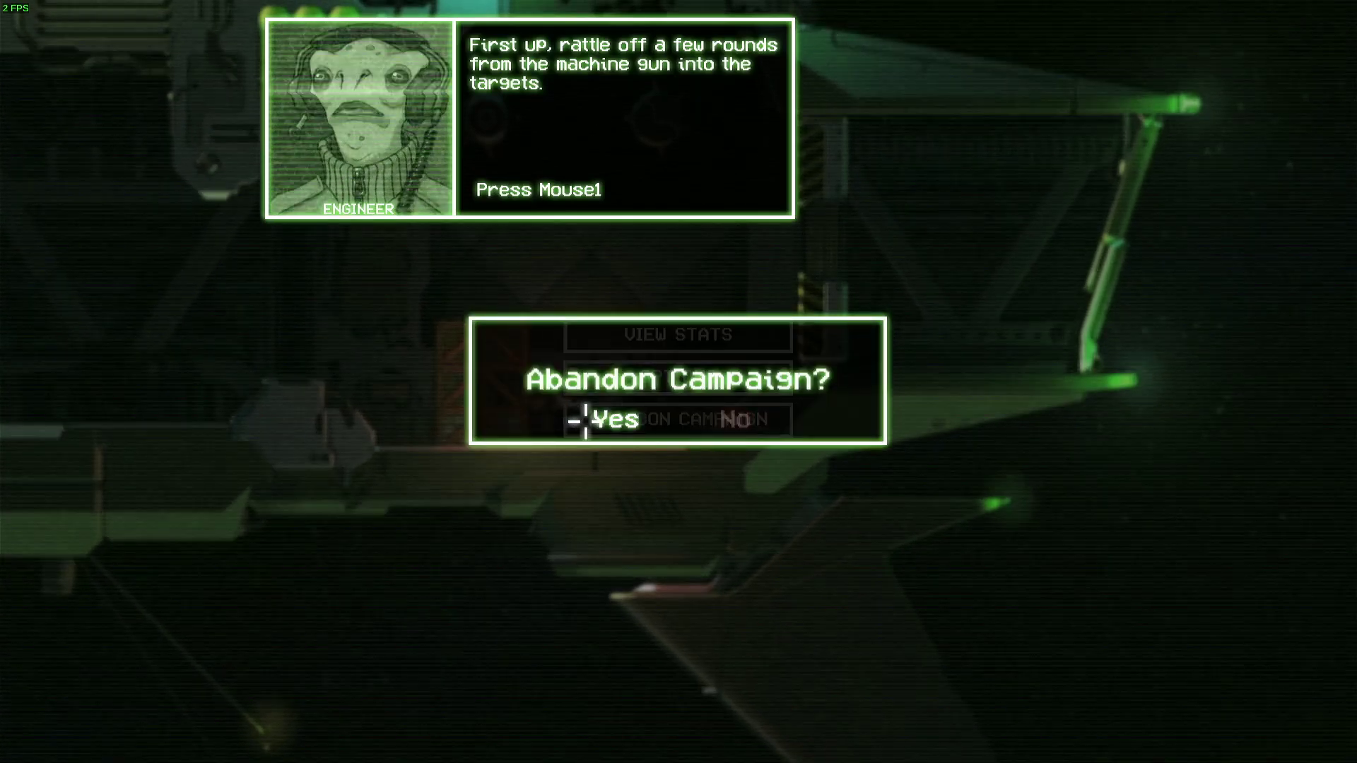
Confirm abandoning the campaign, exit CRYPTARK to the desktop, and bring the Firefox COMPILE.md guide forward
{"action": "left_click", "coordinate": [586, 421]}
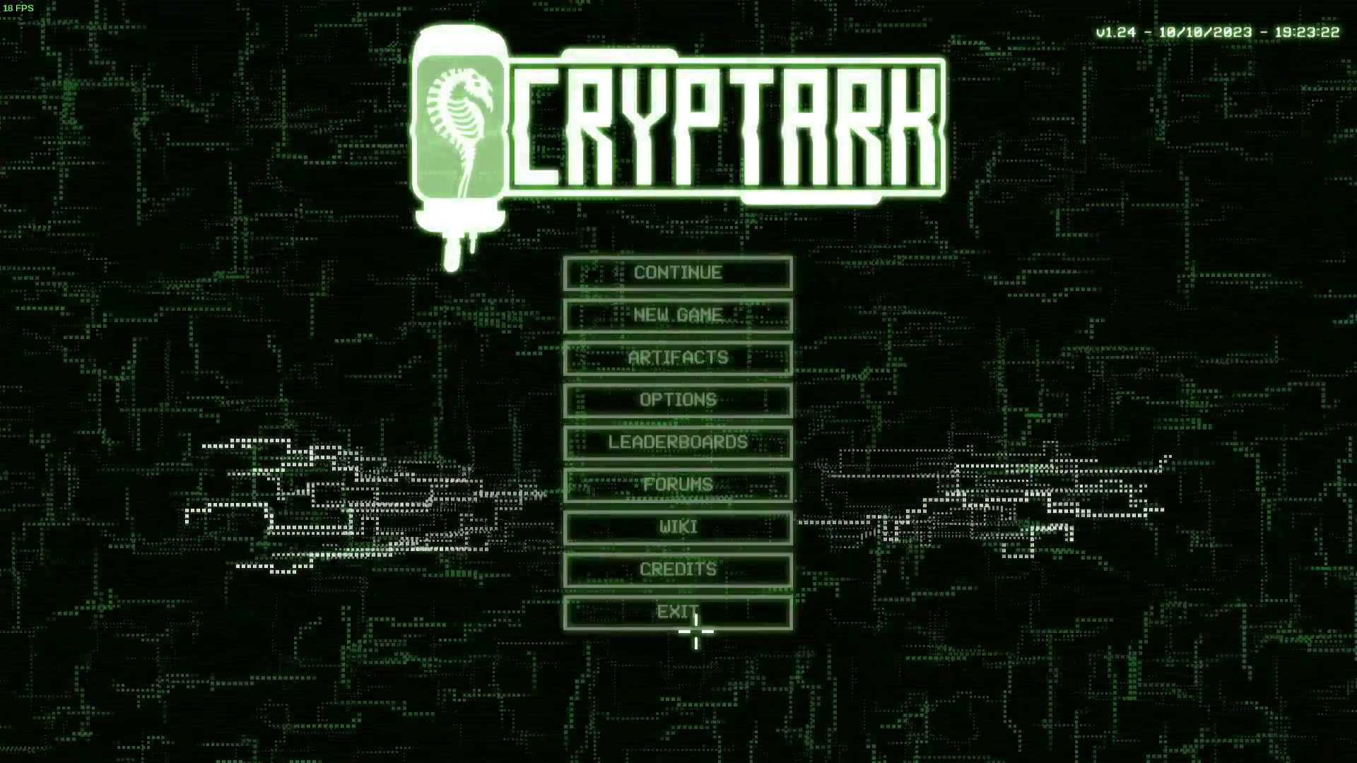
{"action": "left_click", "coordinate": [696, 609]}
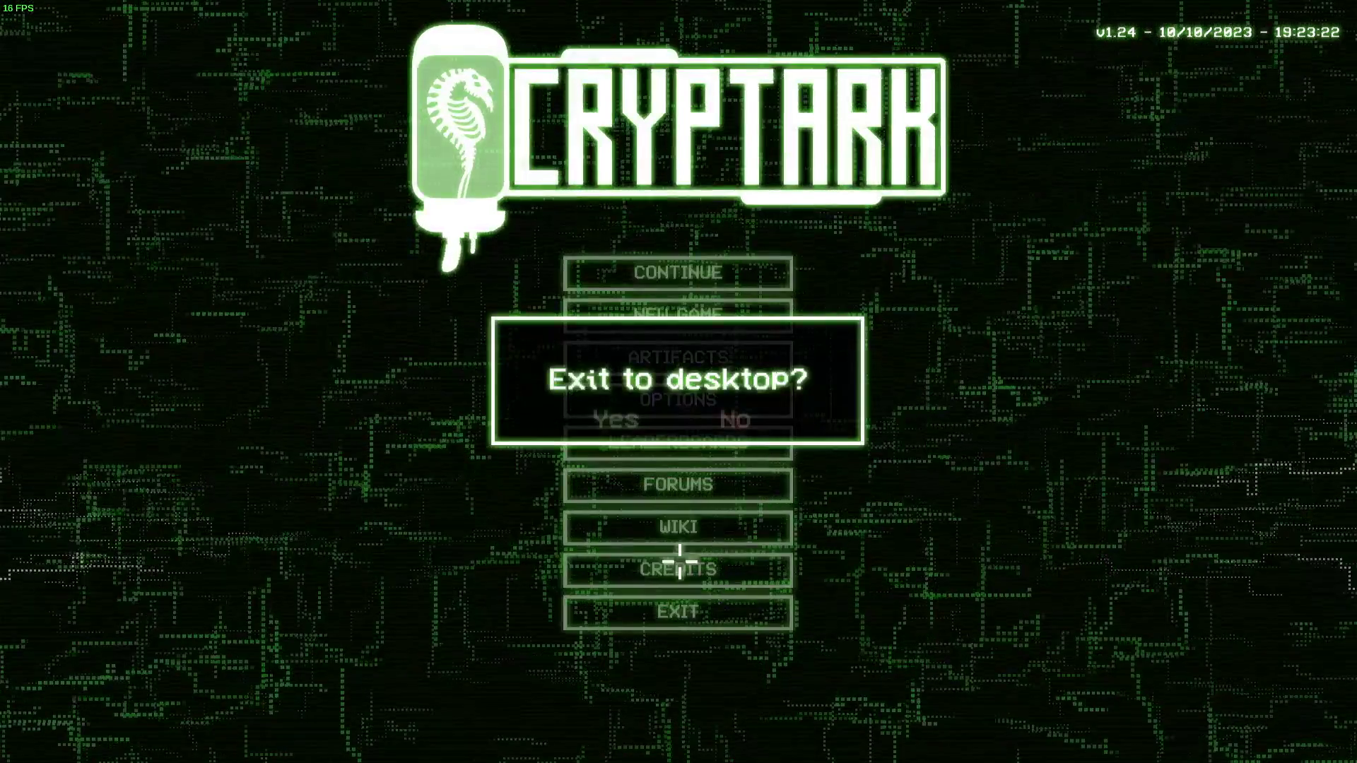
{"action": "left_click", "coordinate": [619, 420]}
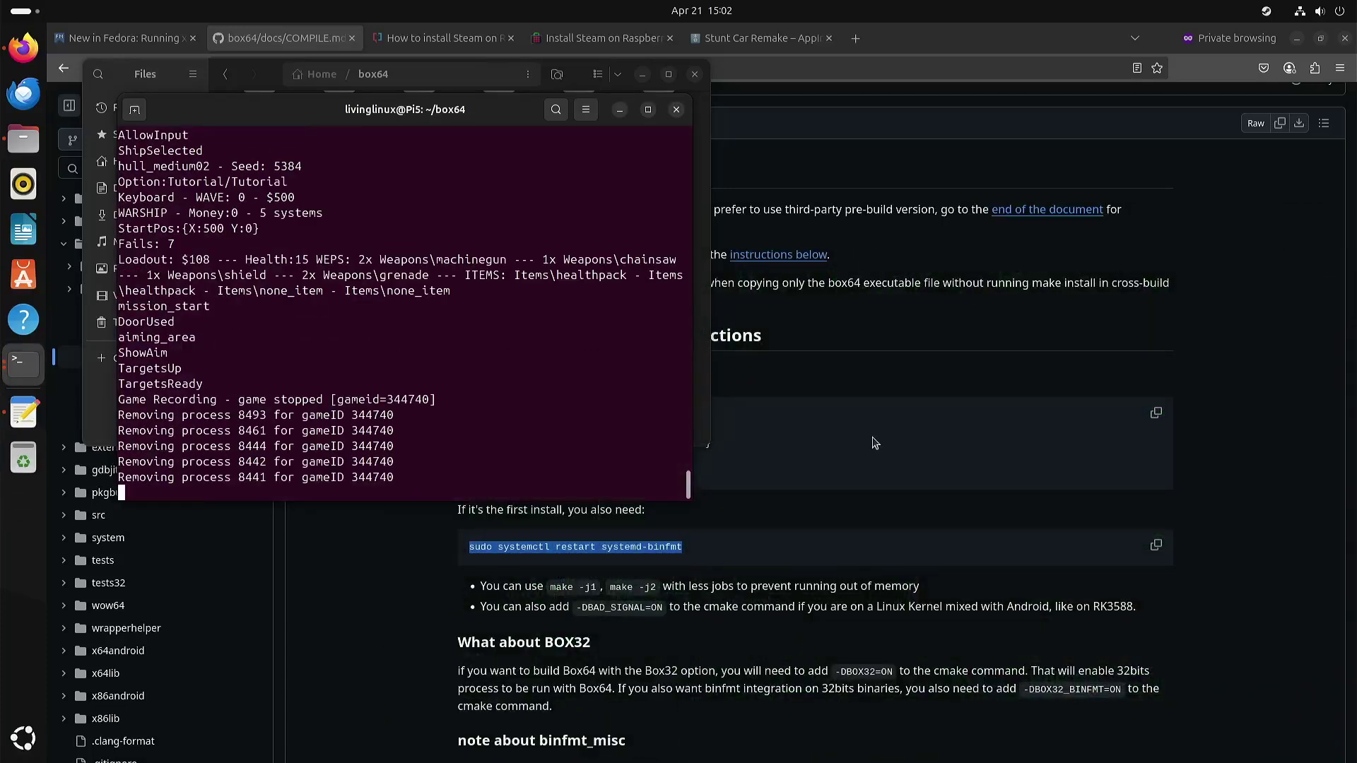
{"action": "left_click", "coordinate": [404, 643]}
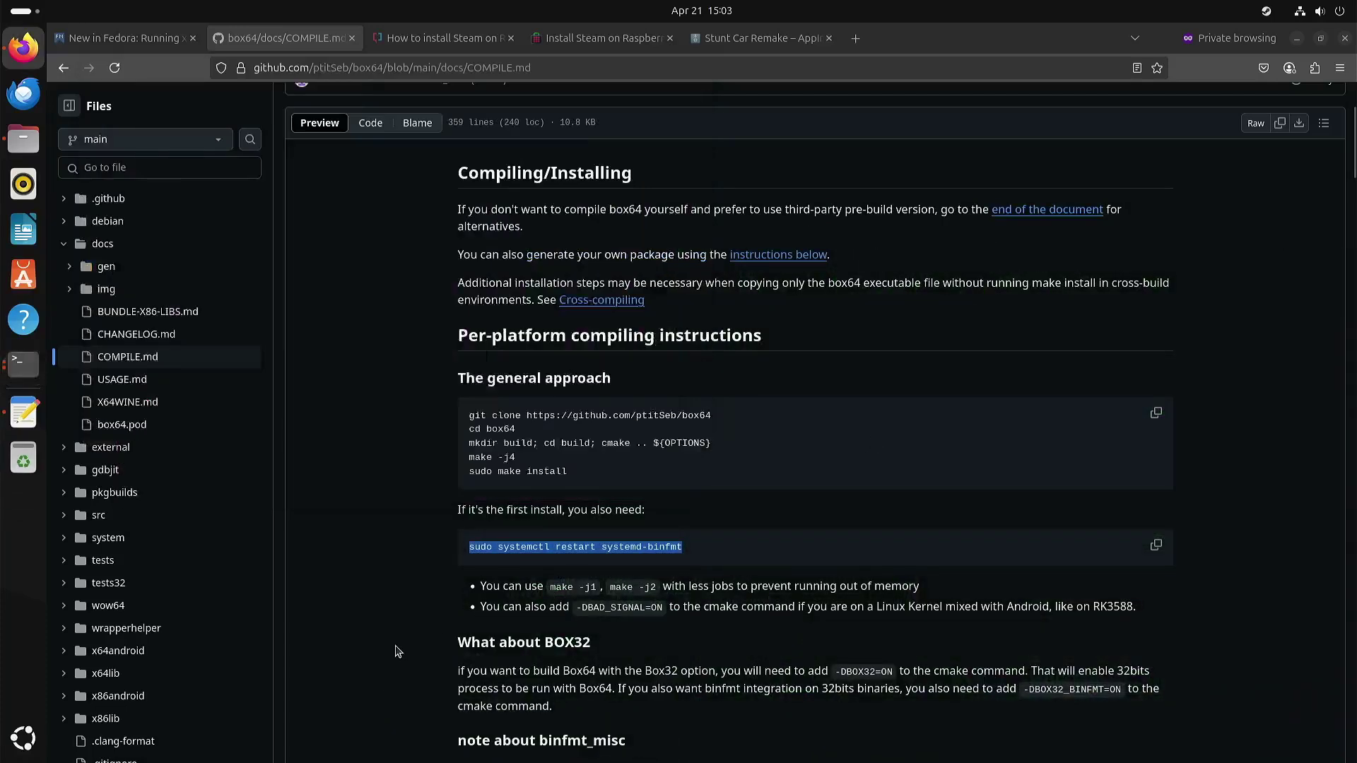
Deselect the binfmt restart command and switch to the XDA 'How to install Steam on Raspberry Pi' tab
{"action": "left_click", "coordinate": [447, 638]}
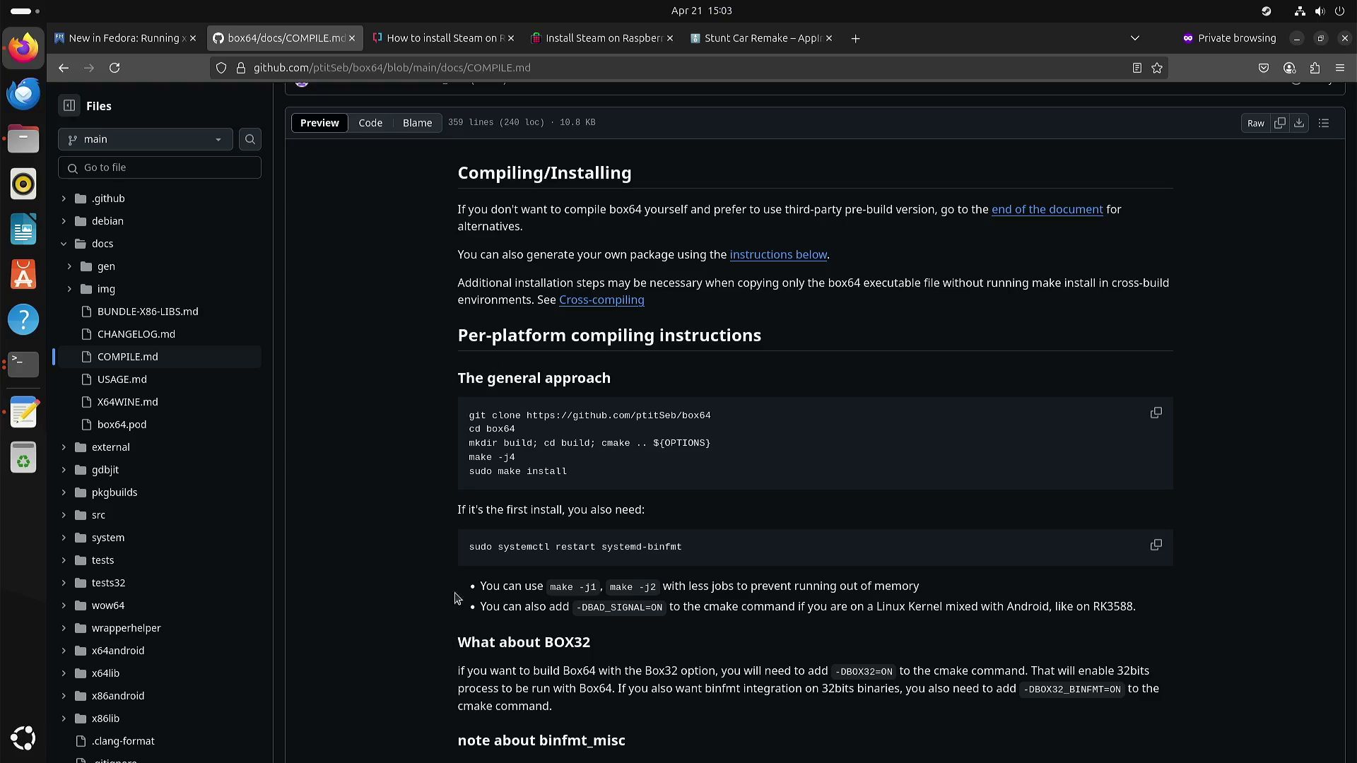
{"action": "left_click", "coordinate": [433, 41]}
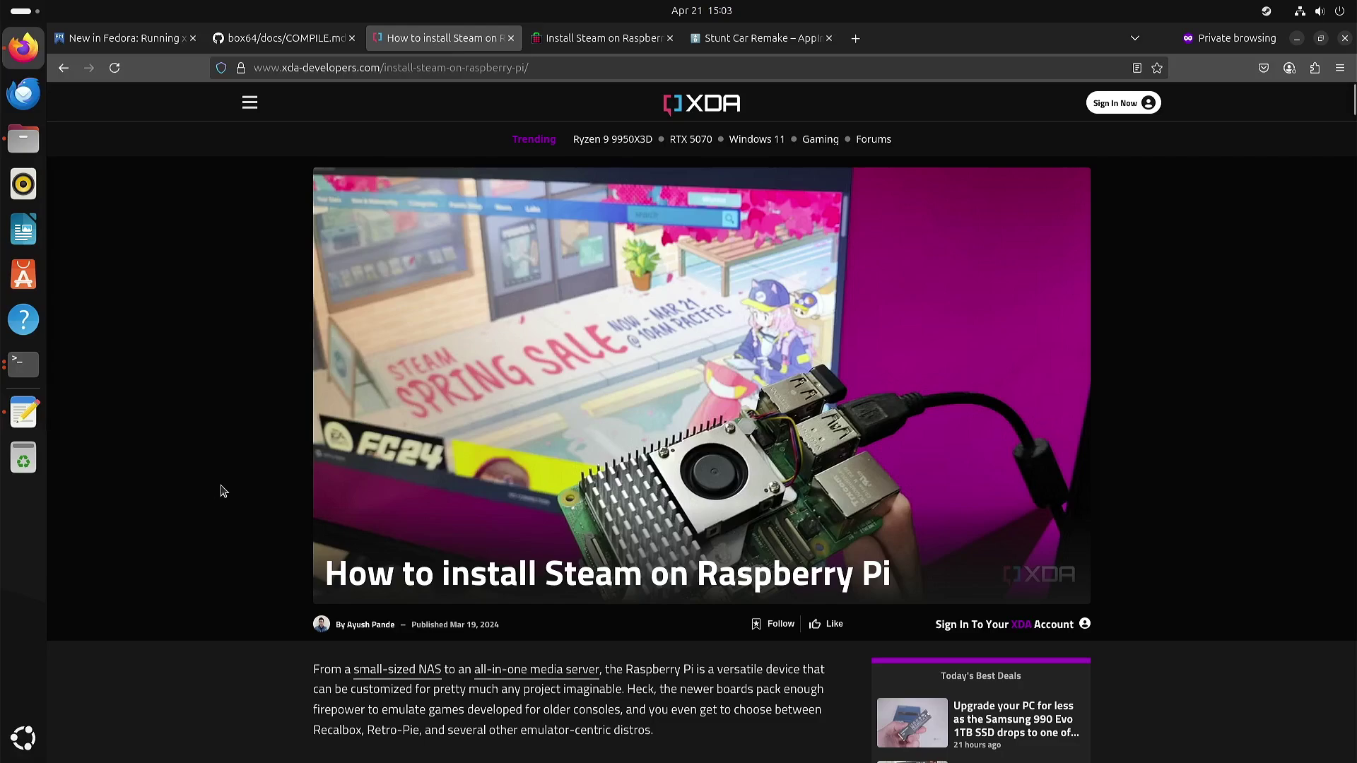
Scroll the XDA article past the MultiArch and Box64 sections to 'Installing Box86'
{"action": "scroll", "coordinate": [224, 491], "scroll_direction": "down", "scroll_amount": 20}
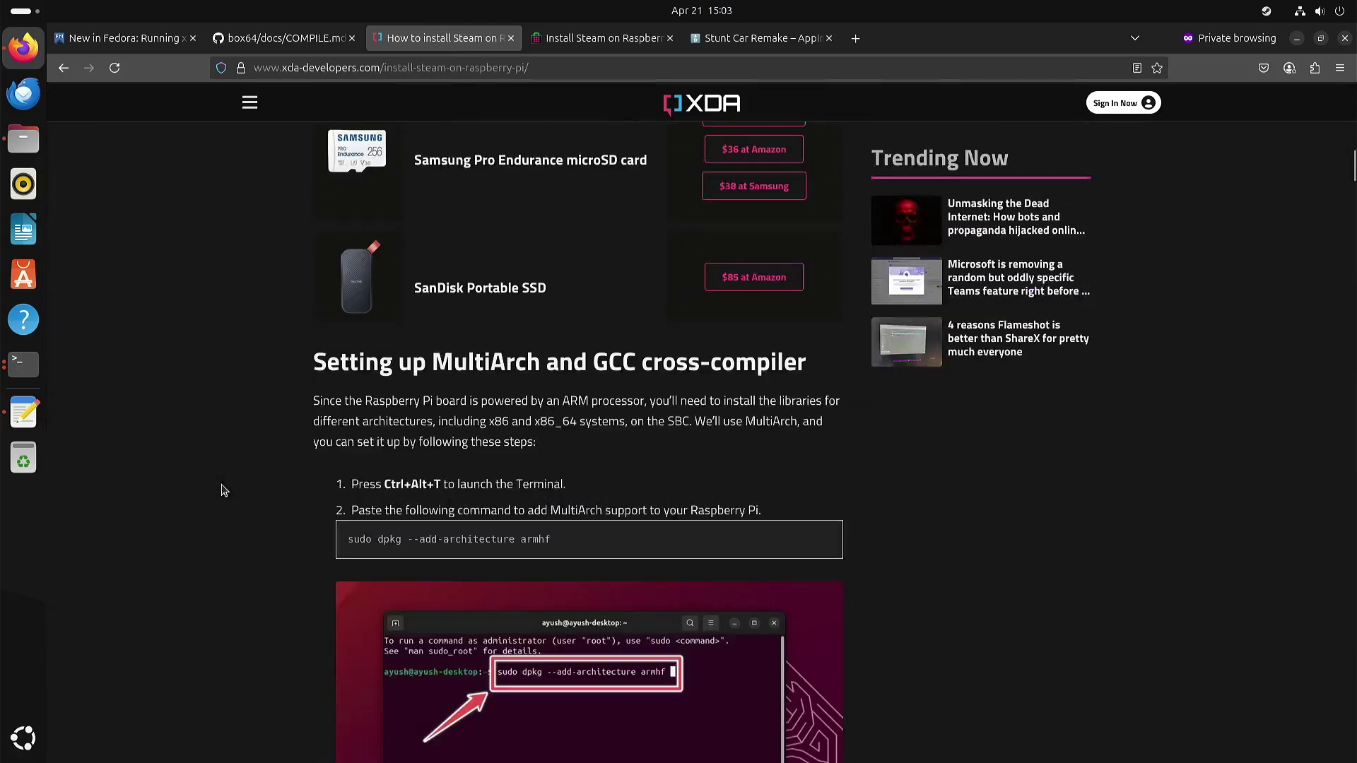
{"action": "scroll", "coordinate": [224, 491], "scroll_direction": "down", "scroll_amount": 15}
{"action": "scroll", "coordinate": [224, 491], "scroll_direction": "down", "scroll_amount": 5}
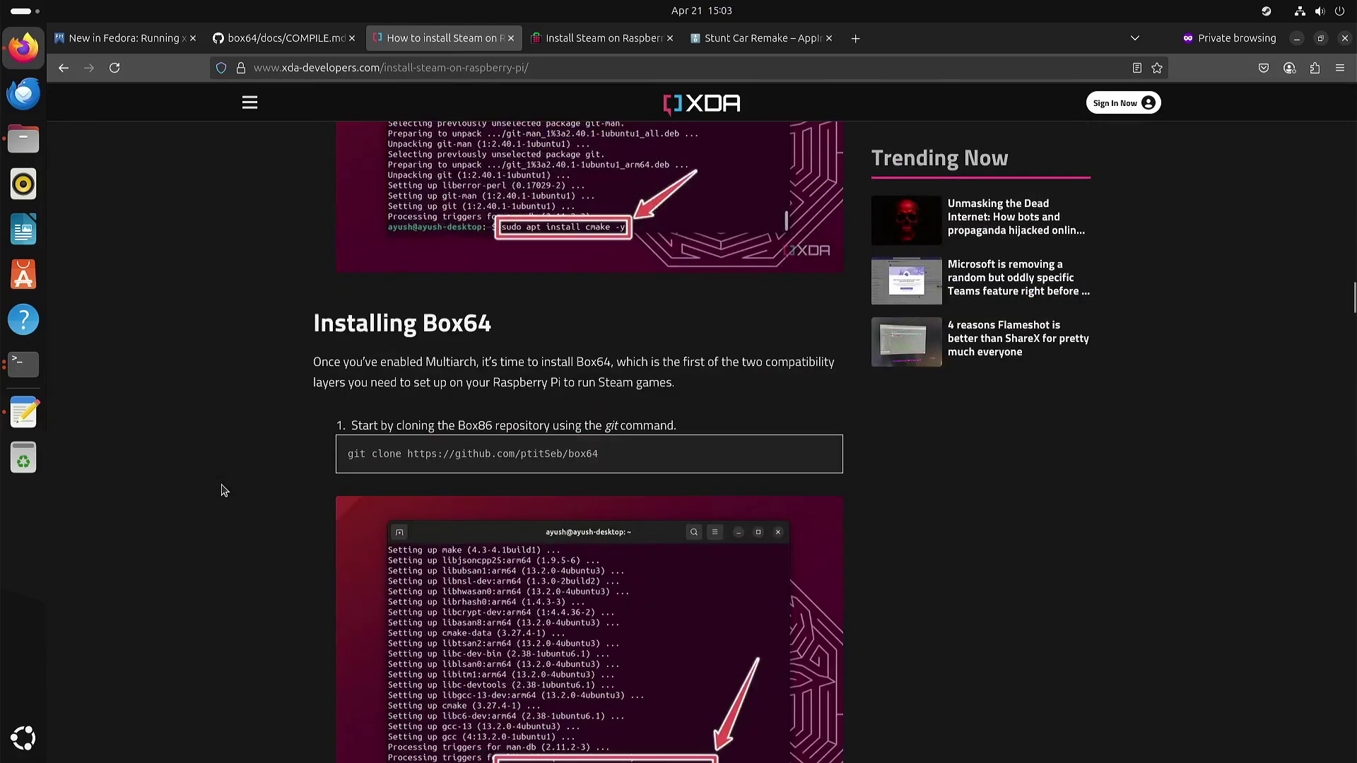
{"action": "scroll", "coordinate": [224, 490], "scroll_direction": "down", "scroll_amount": 15}
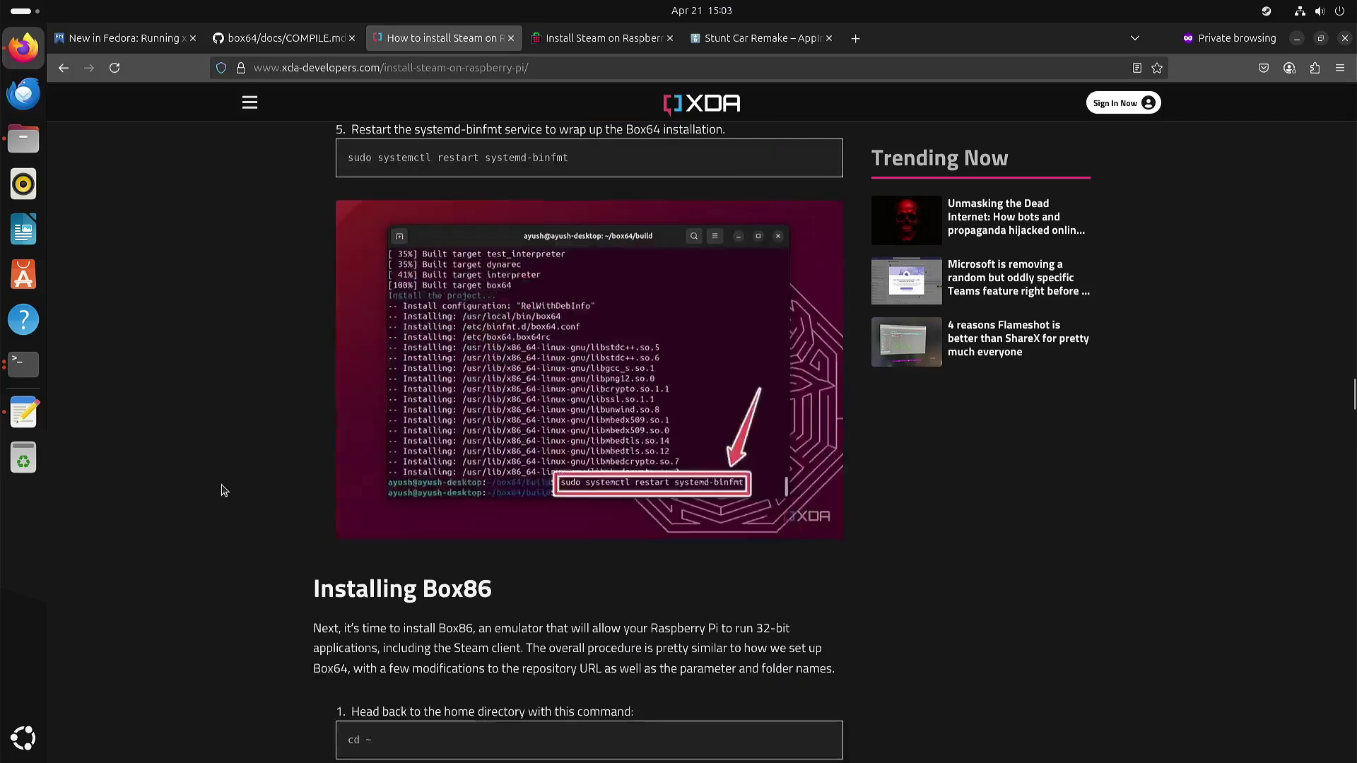
{"action": "scroll", "coordinate": [224, 491], "scroll_direction": "down", "scroll_amount": 4}
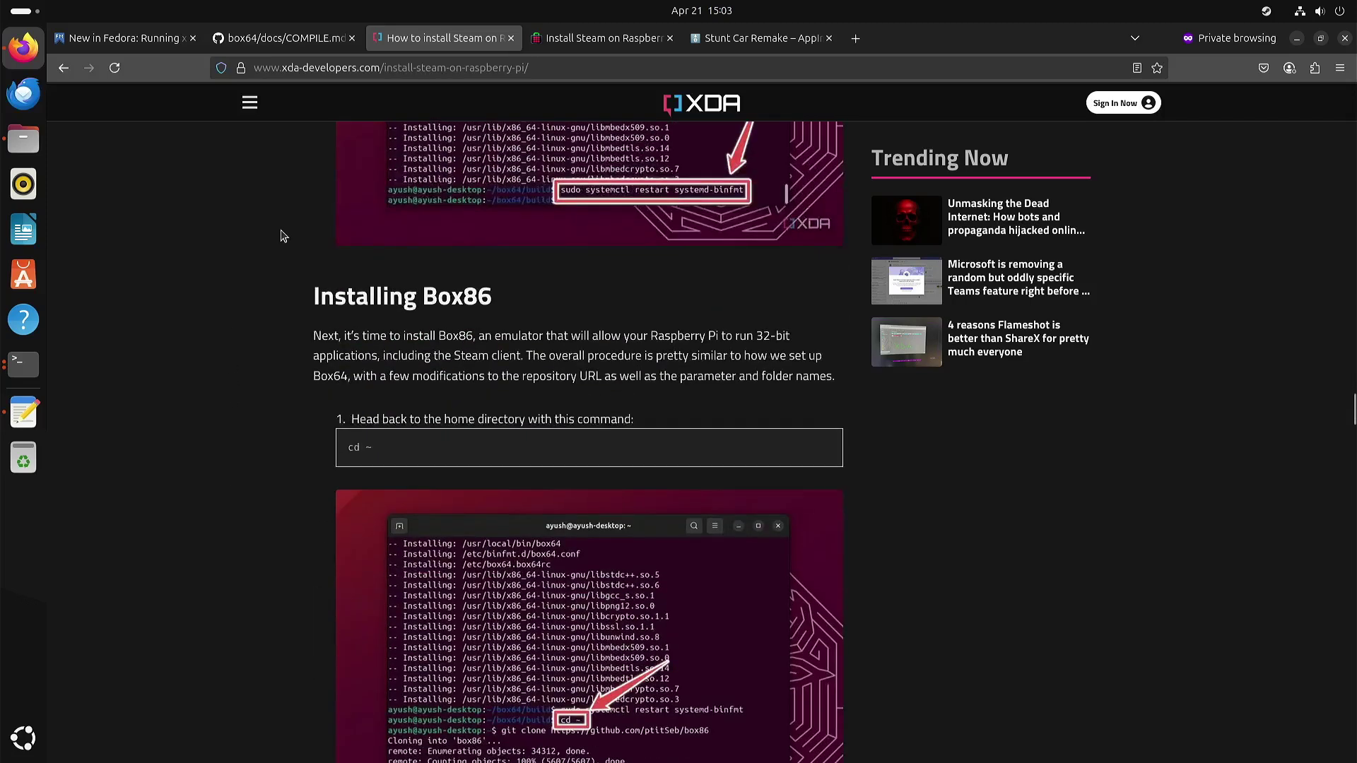
Review the Stunt Car Remake AppImage page's Download button and Usage section, then return to the top
{"action": "left_click", "coordinate": [762, 40]}
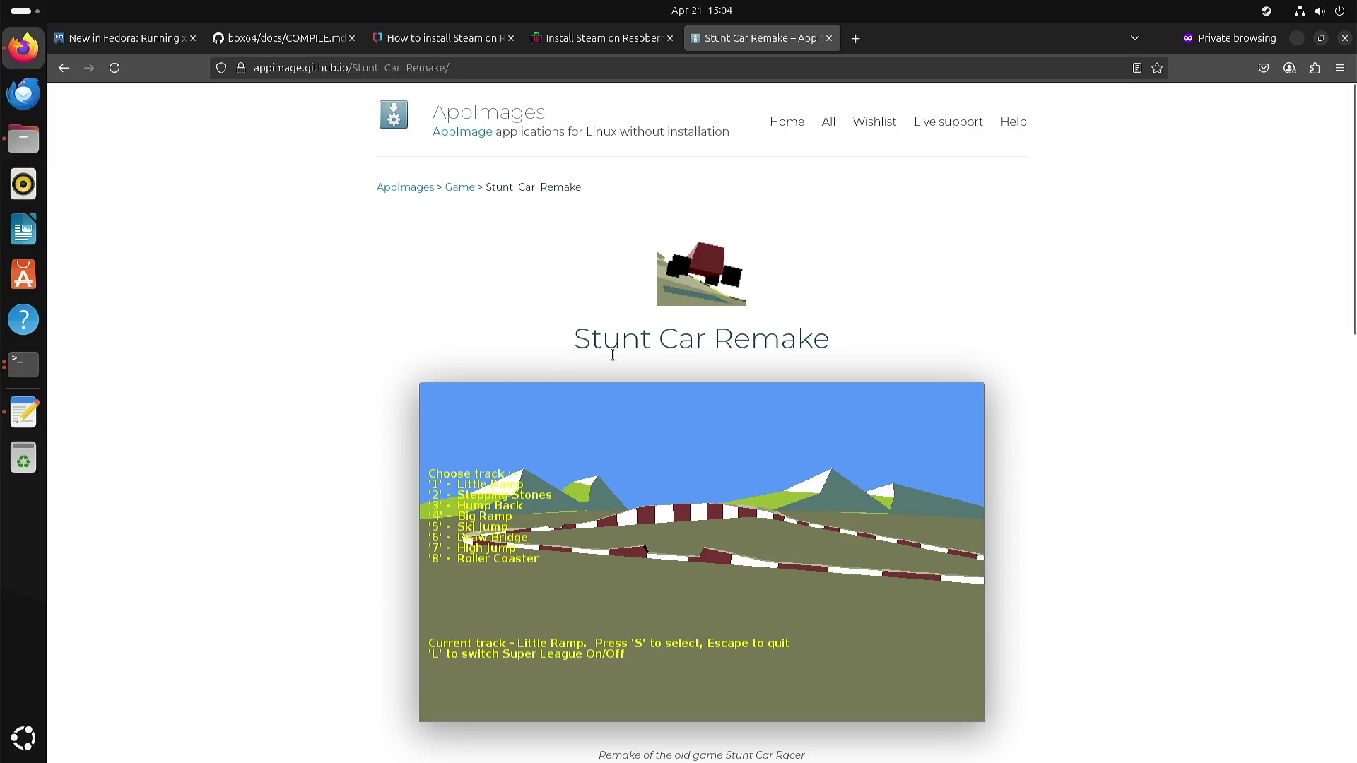
{"action": "scroll", "coordinate": [210, 462], "scroll_direction": "down", "scroll_amount": 7}
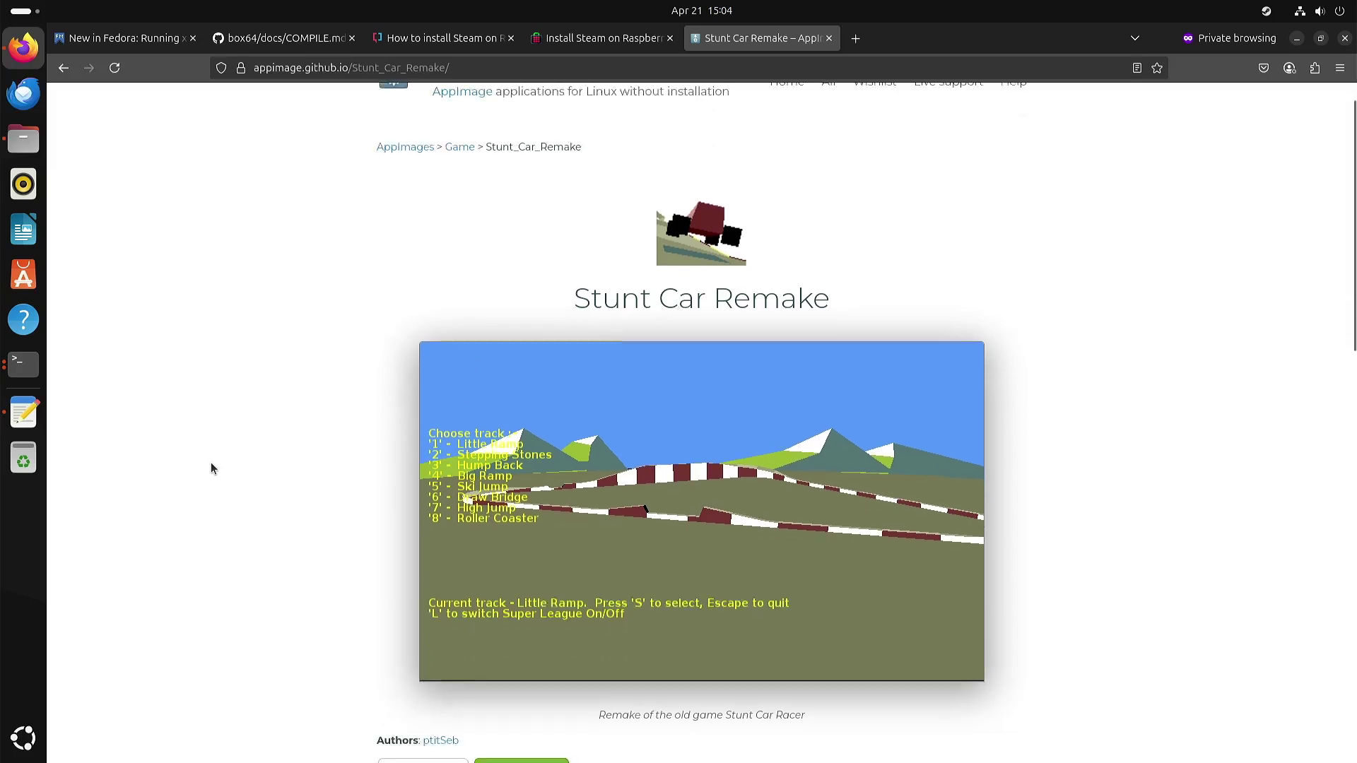
{"action": "scroll", "coordinate": [553, 457], "scroll_direction": "up", "scroll_amount": 1}
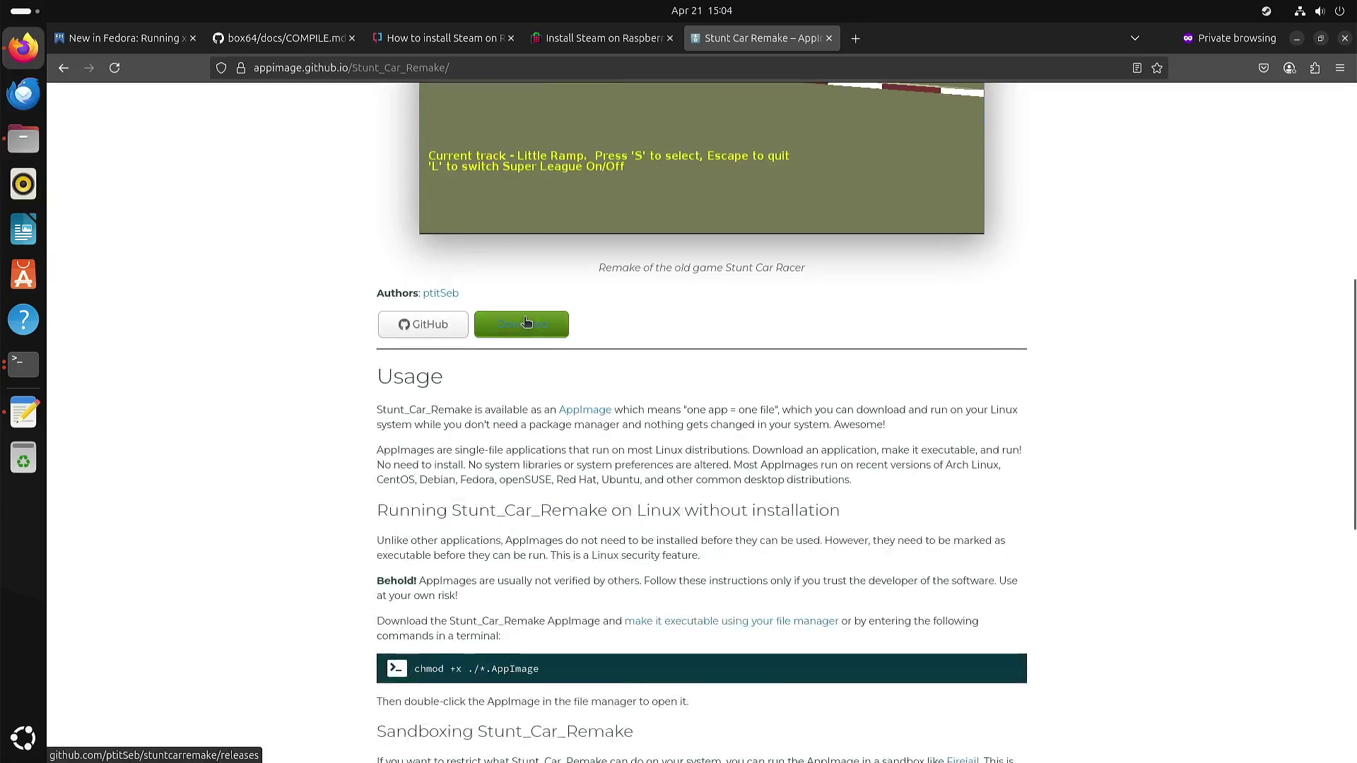
{"action": "scroll", "coordinate": [241, 375], "scroll_direction": "up", "scroll_amount": 6}
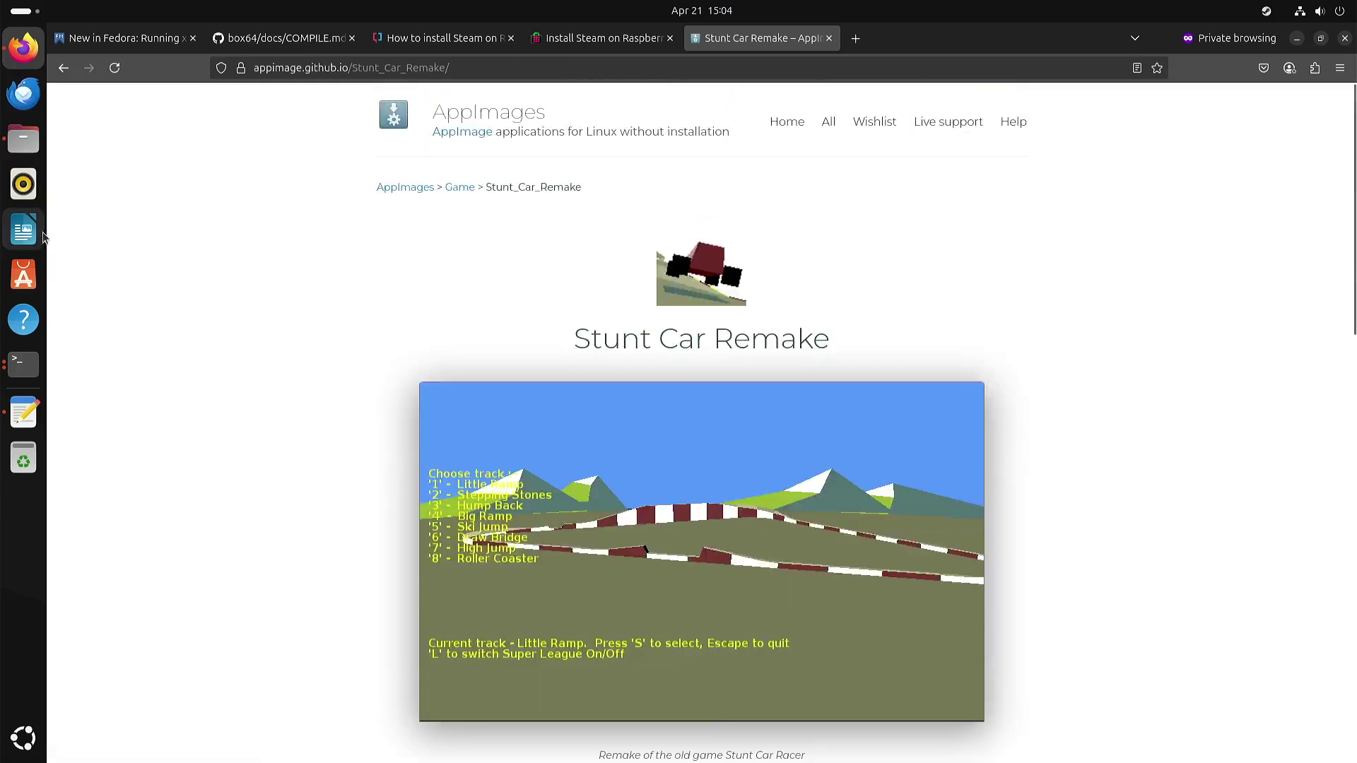
Bring Files forward and open the Downloads folder
{"action": "left_click", "coordinate": [44, 152]}
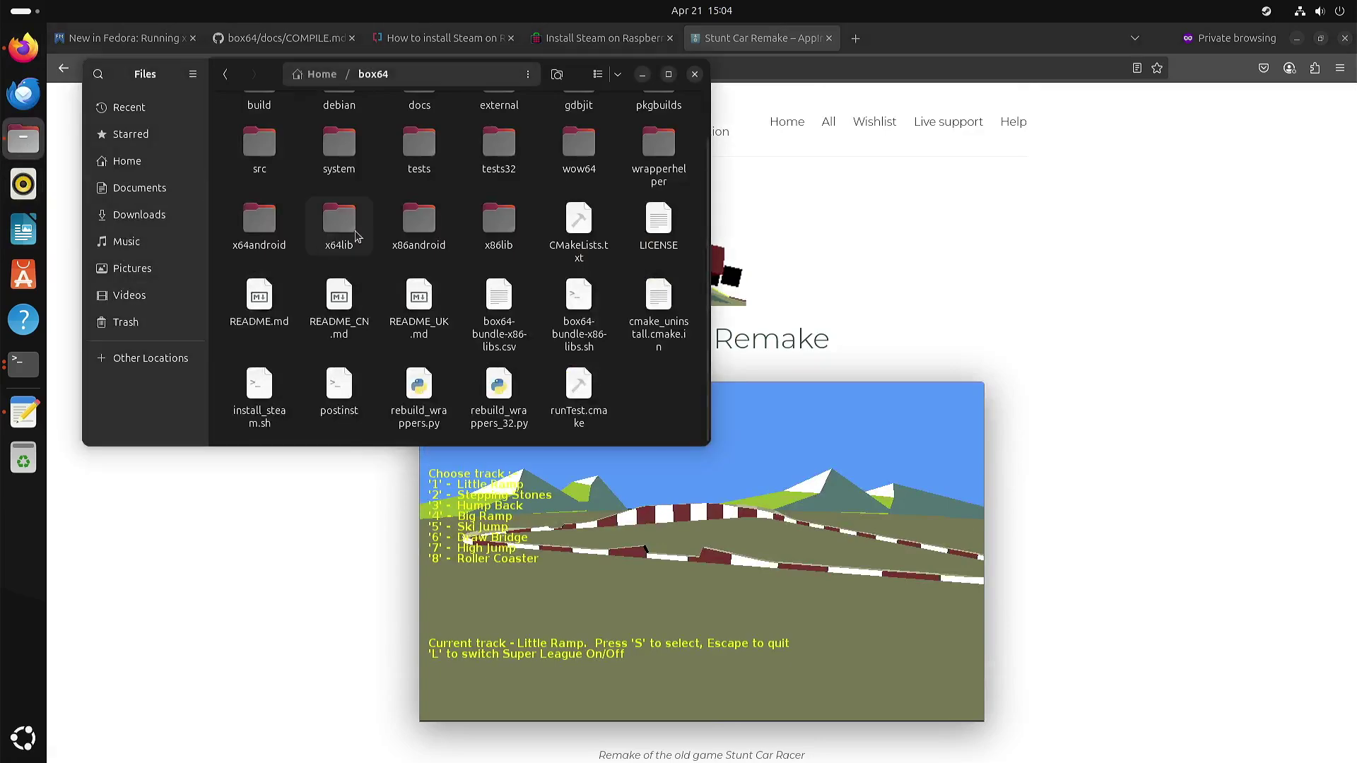
{"action": "scroll", "coordinate": [311, 251], "scroll_direction": "up", "scroll_amount": 1}
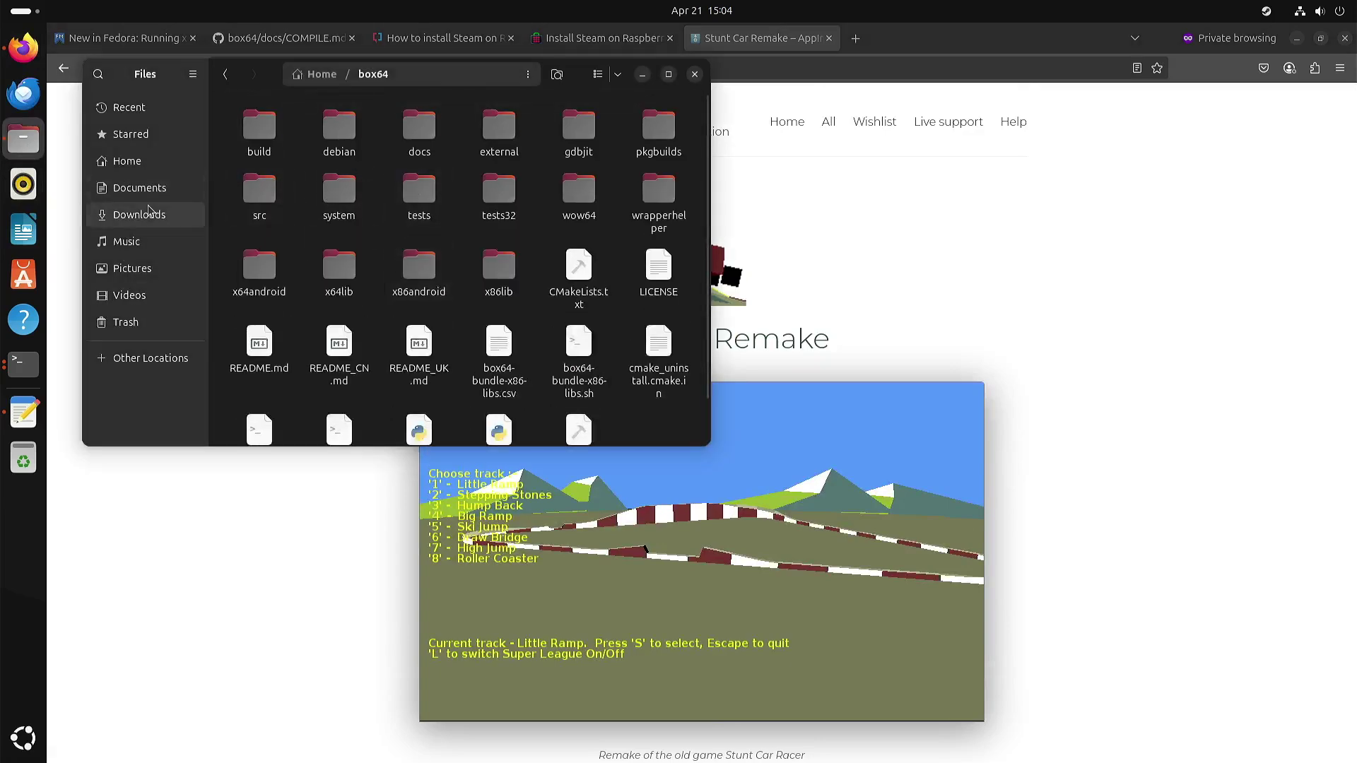
{"action": "left_click", "coordinate": [159, 225]}
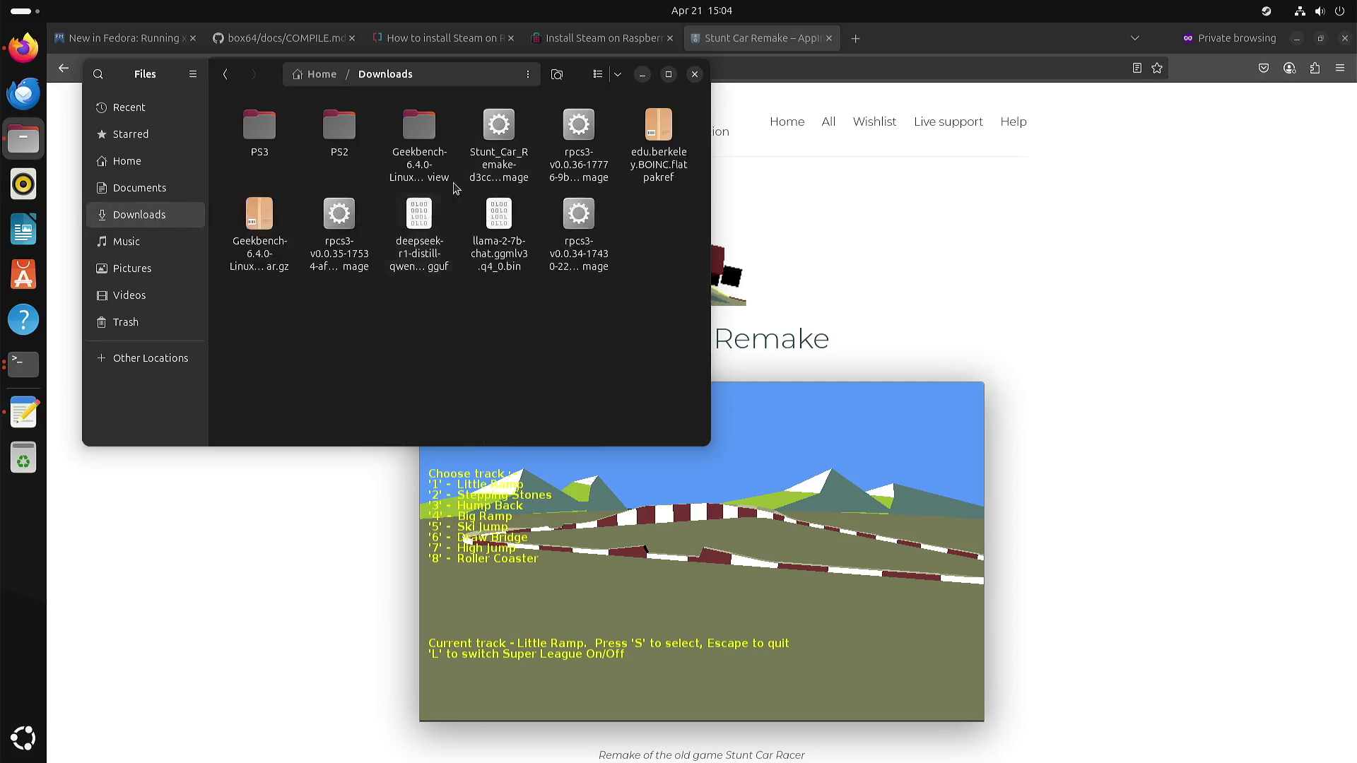
Confirm the Stunt Car Remake AppImage is executable in Properties, then launch it
{"action": "right_click", "coordinate": [484, 139]}
{"action": "left_click", "coordinate": [562, 405]}
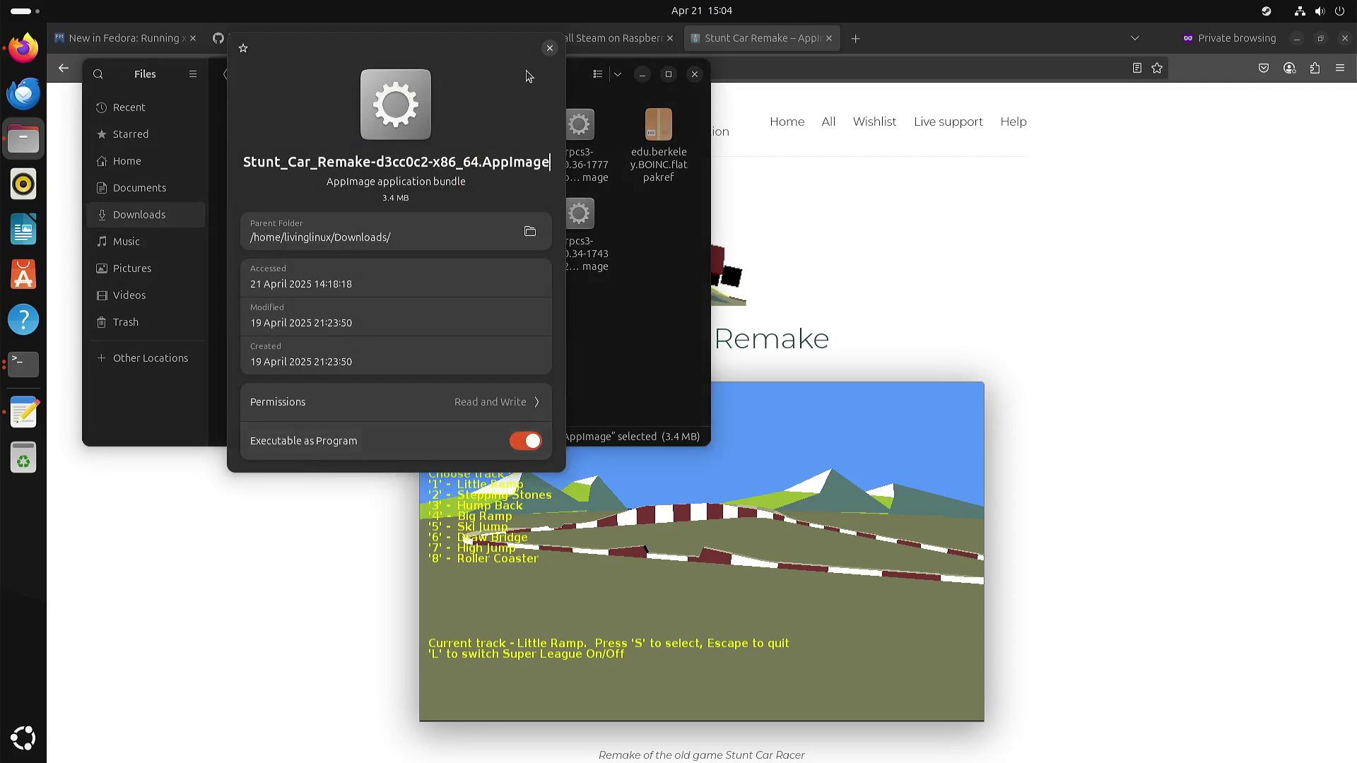
{"action": "left_click", "coordinate": [549, 48]}
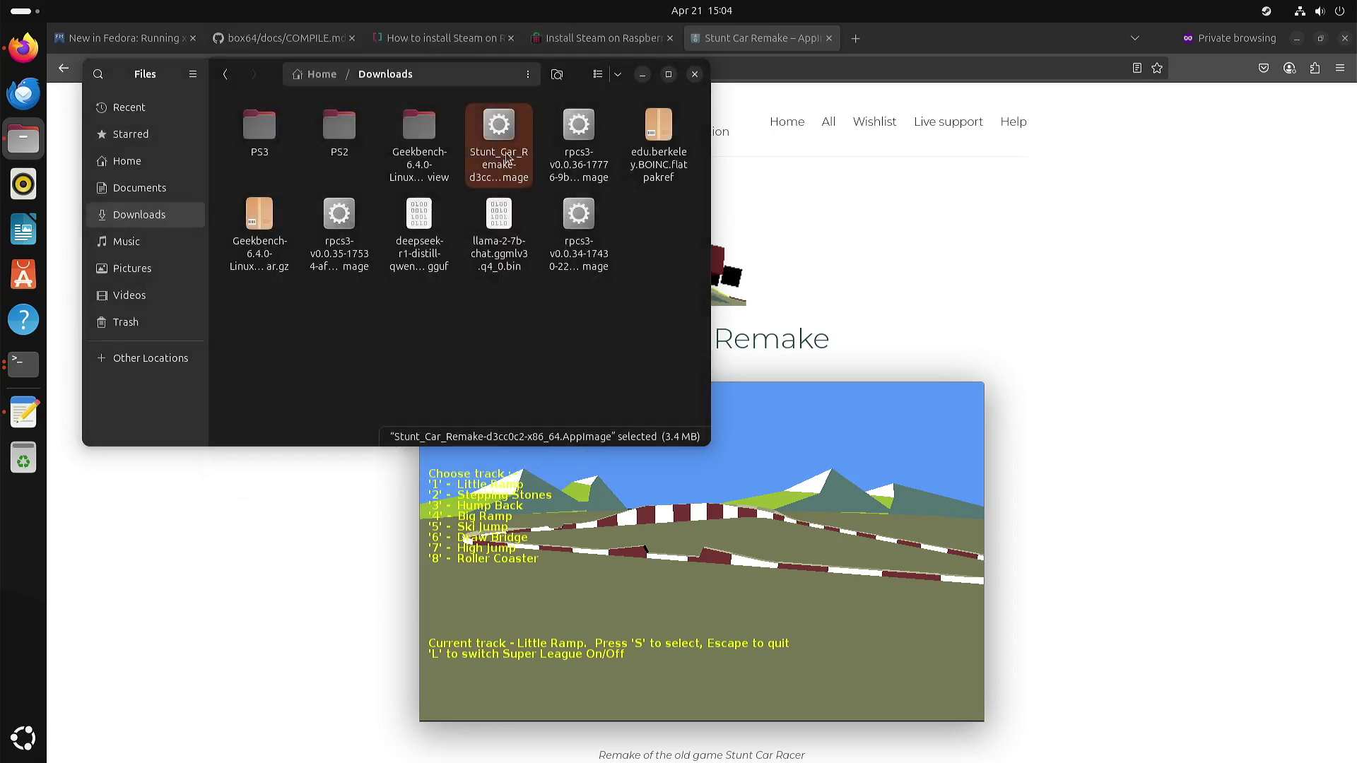
{"action": "double_click", "coordinate": [503, 128]}
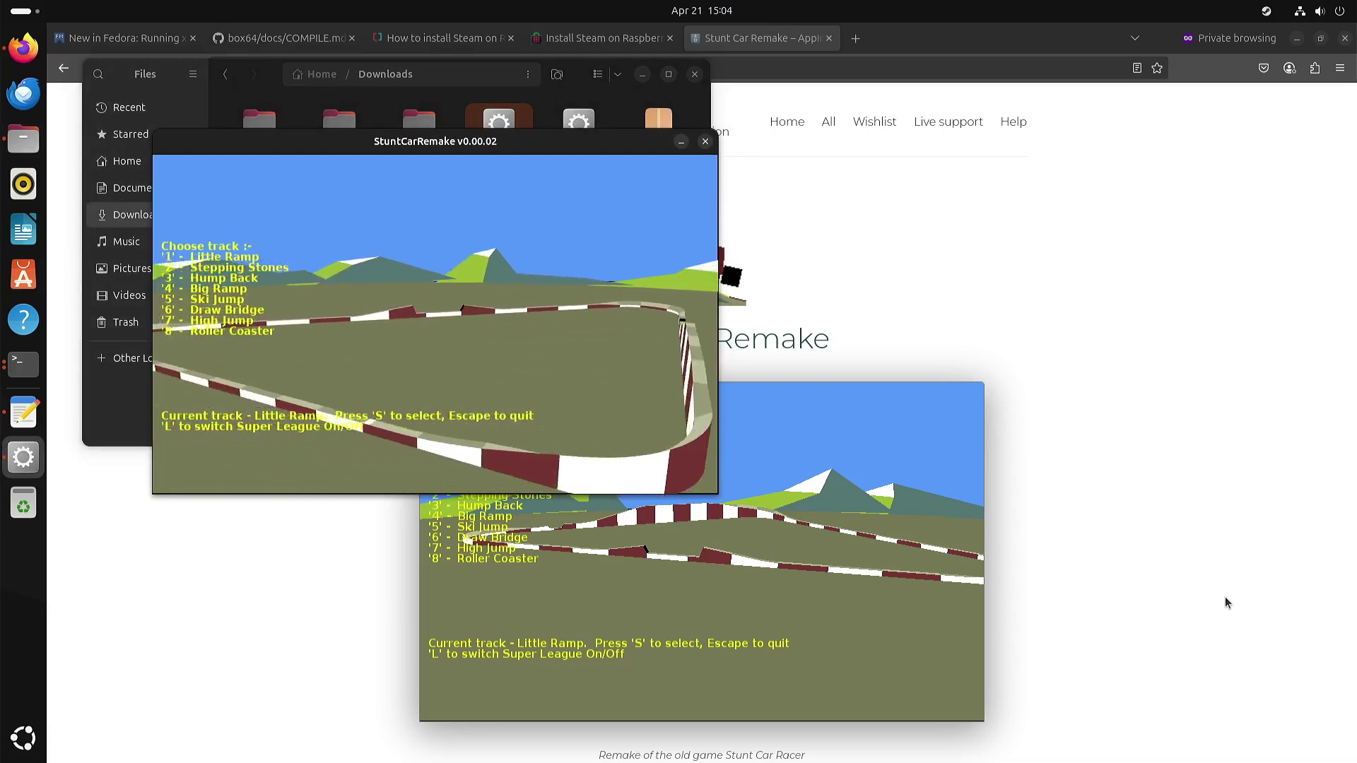
Select the Little Ramp track and drive it with steering and boosts until GAME OVER
{"action": "key", "text": "s"}
{"action": "key", "text": "s"}
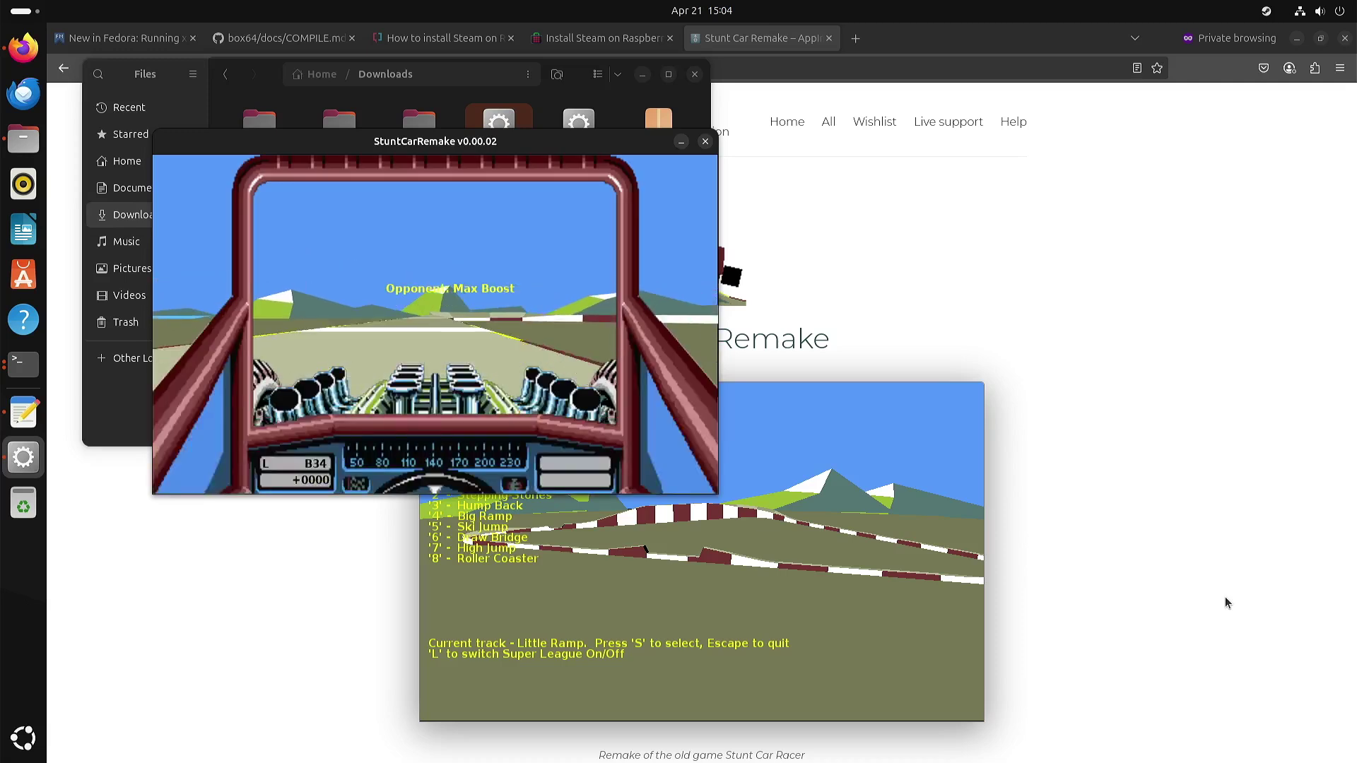
{"action": "key", "text": "space"}
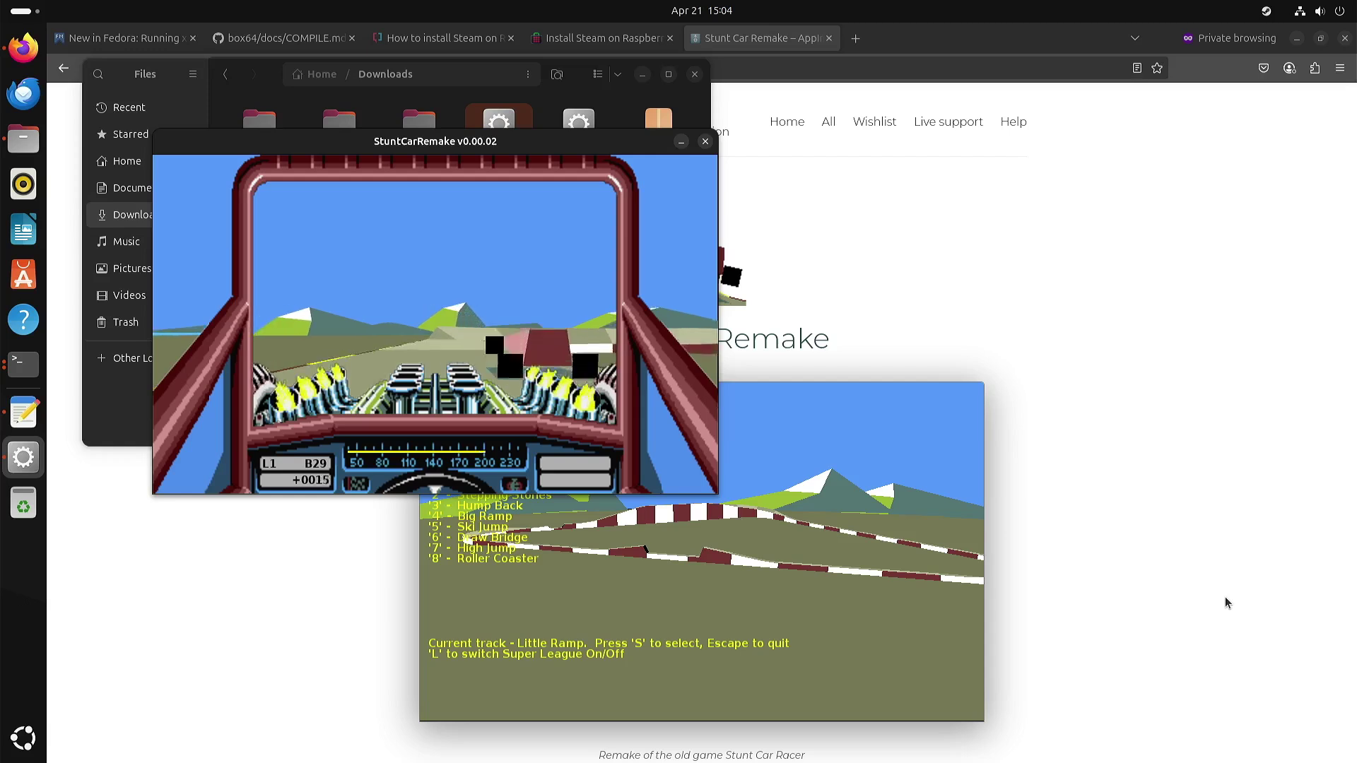
{"action": "key", "text": "Left"}
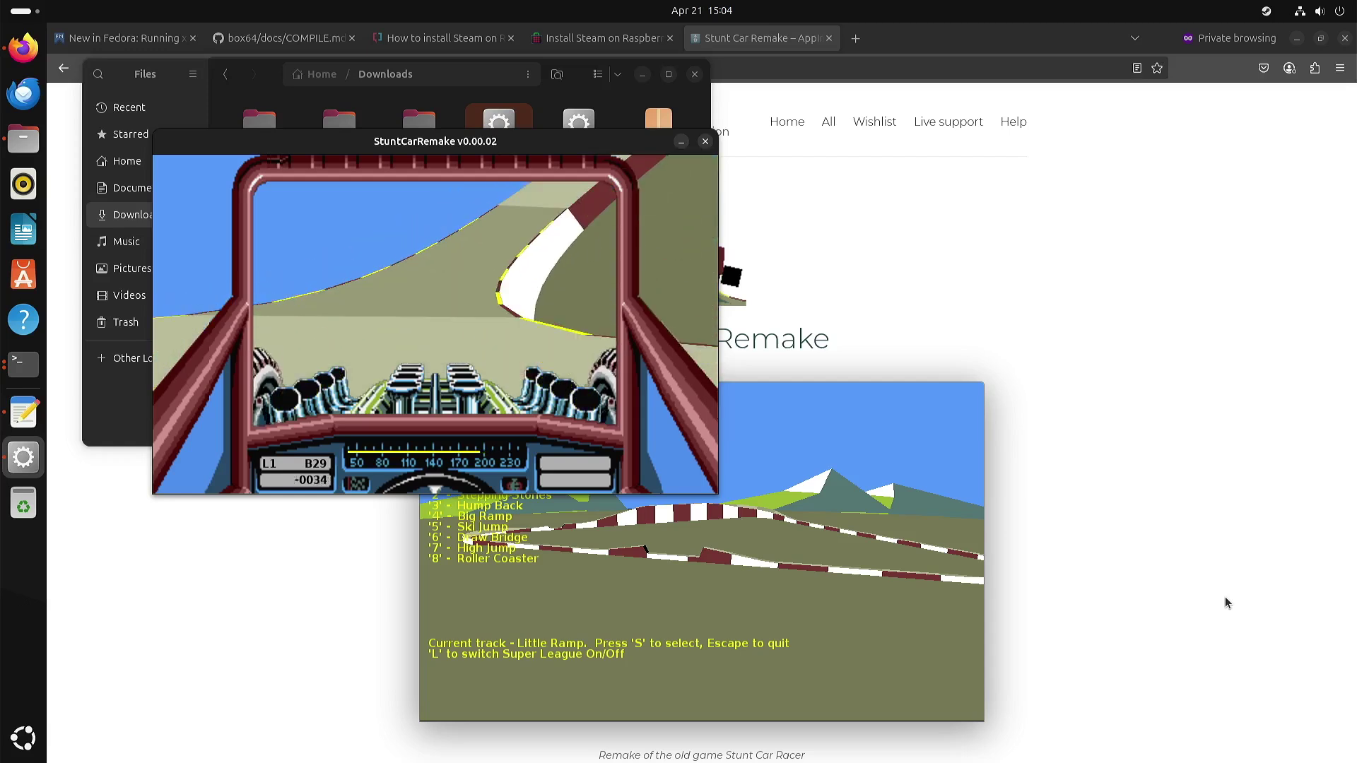
{"action": "key", "text": "Right"}
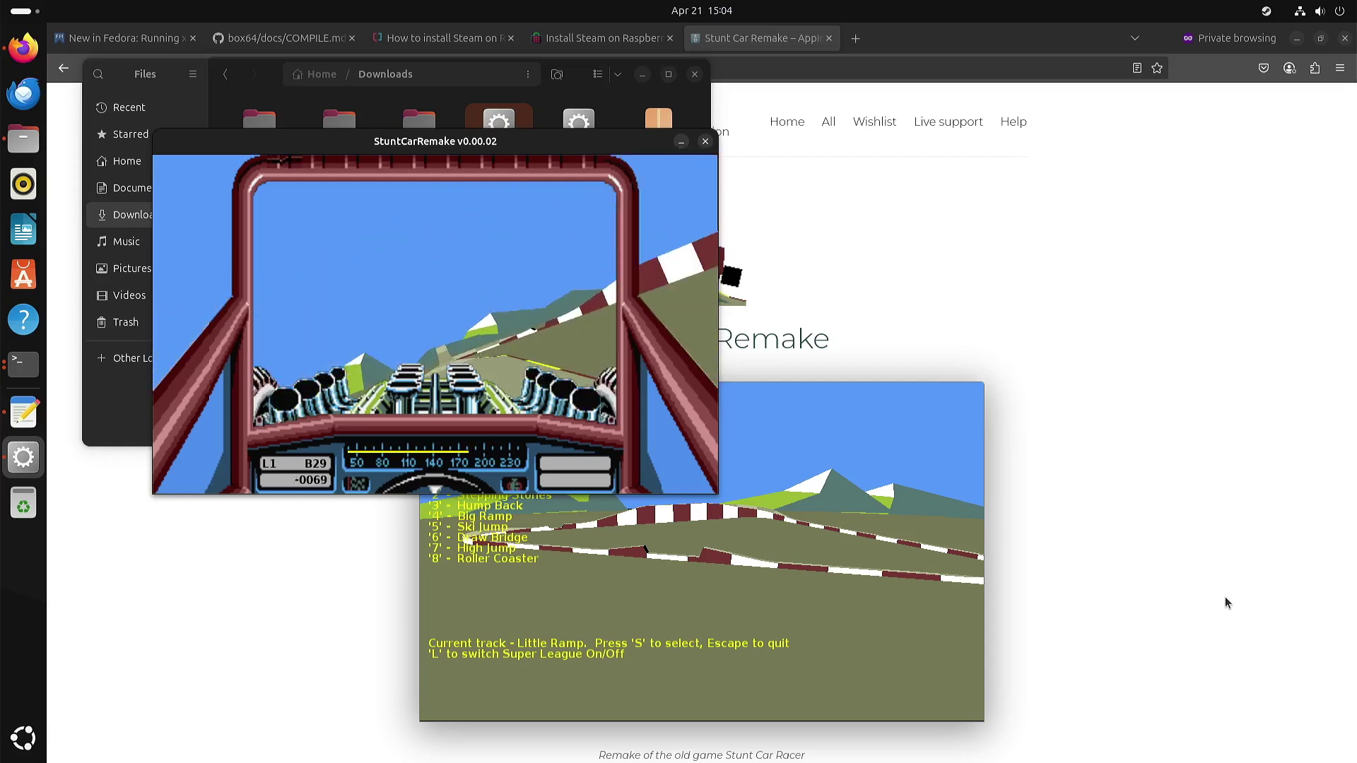
{"action": "key", "text": "space"}
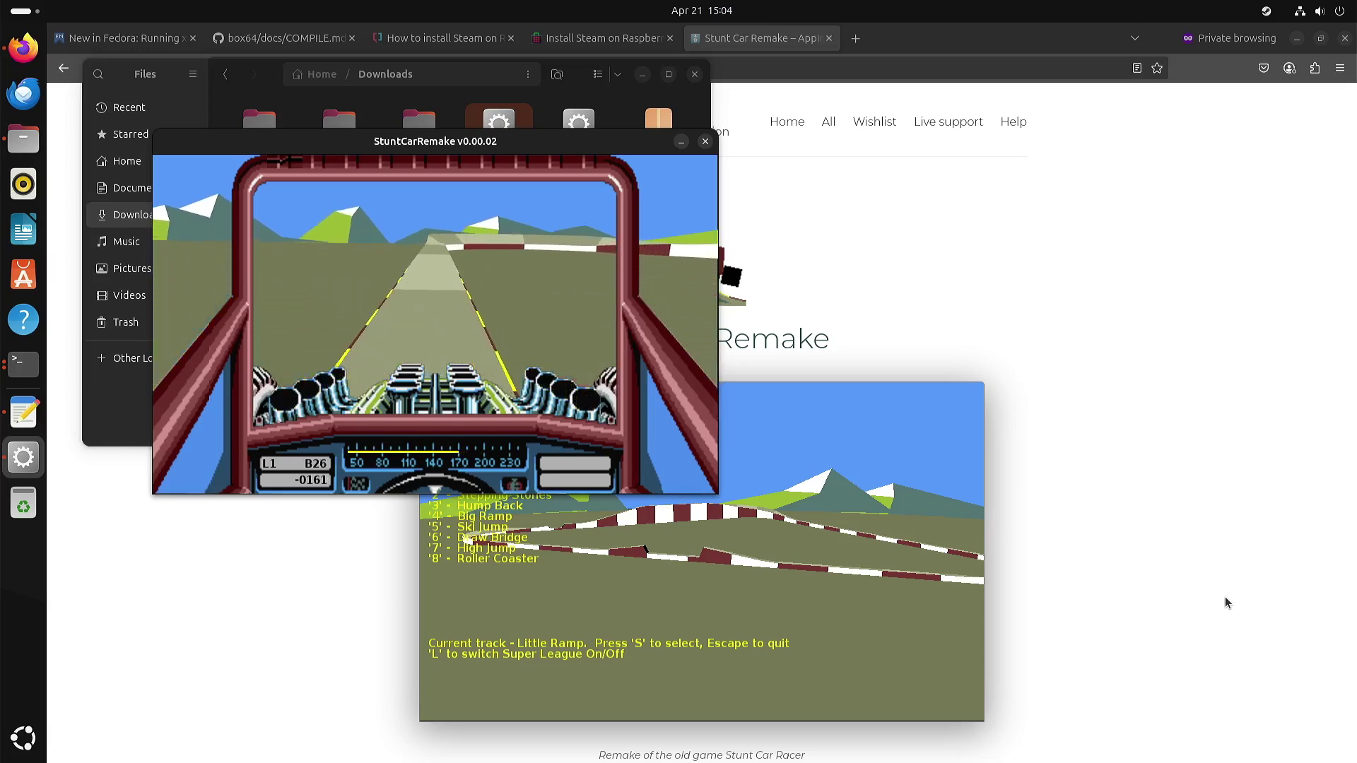
{"action": "key", "text": "space"}
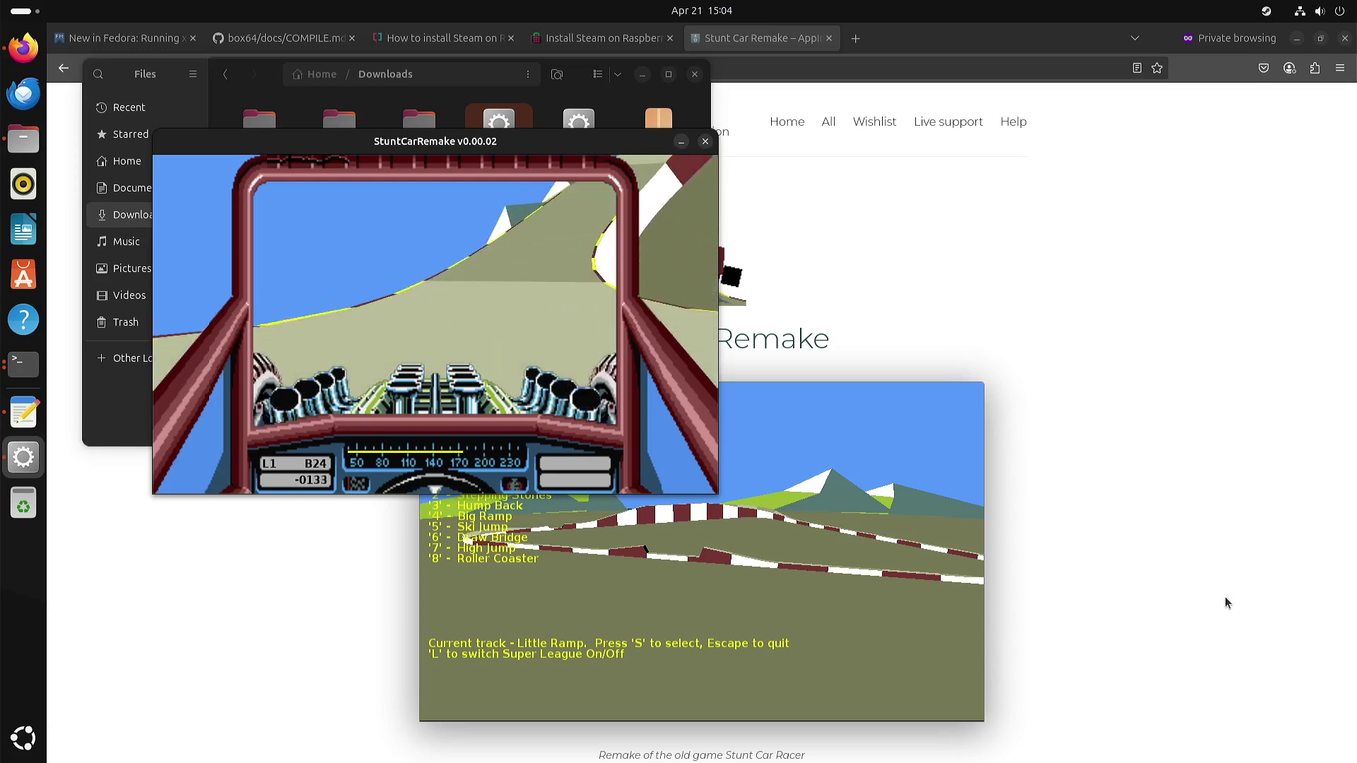
{"action": "key", "text": "Left"}
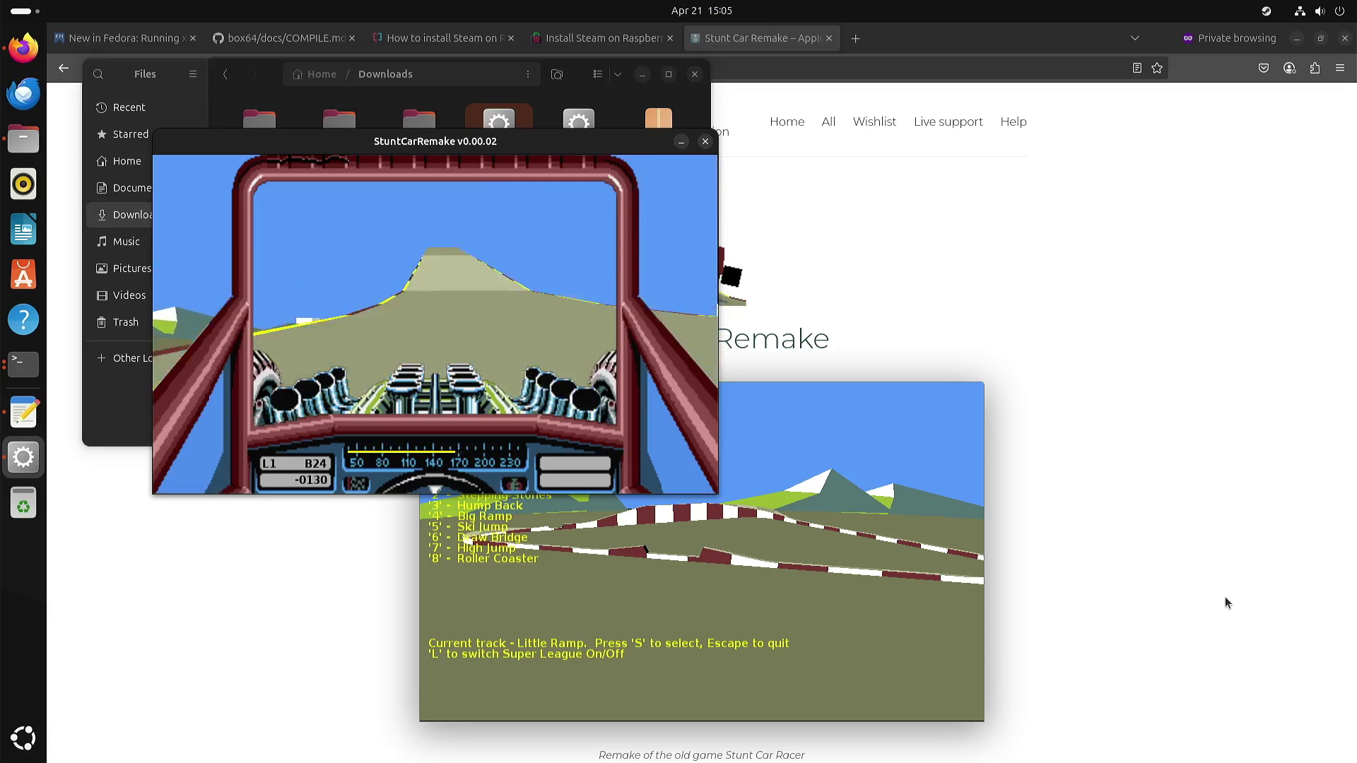
{"action": "key", "text": "Up"}
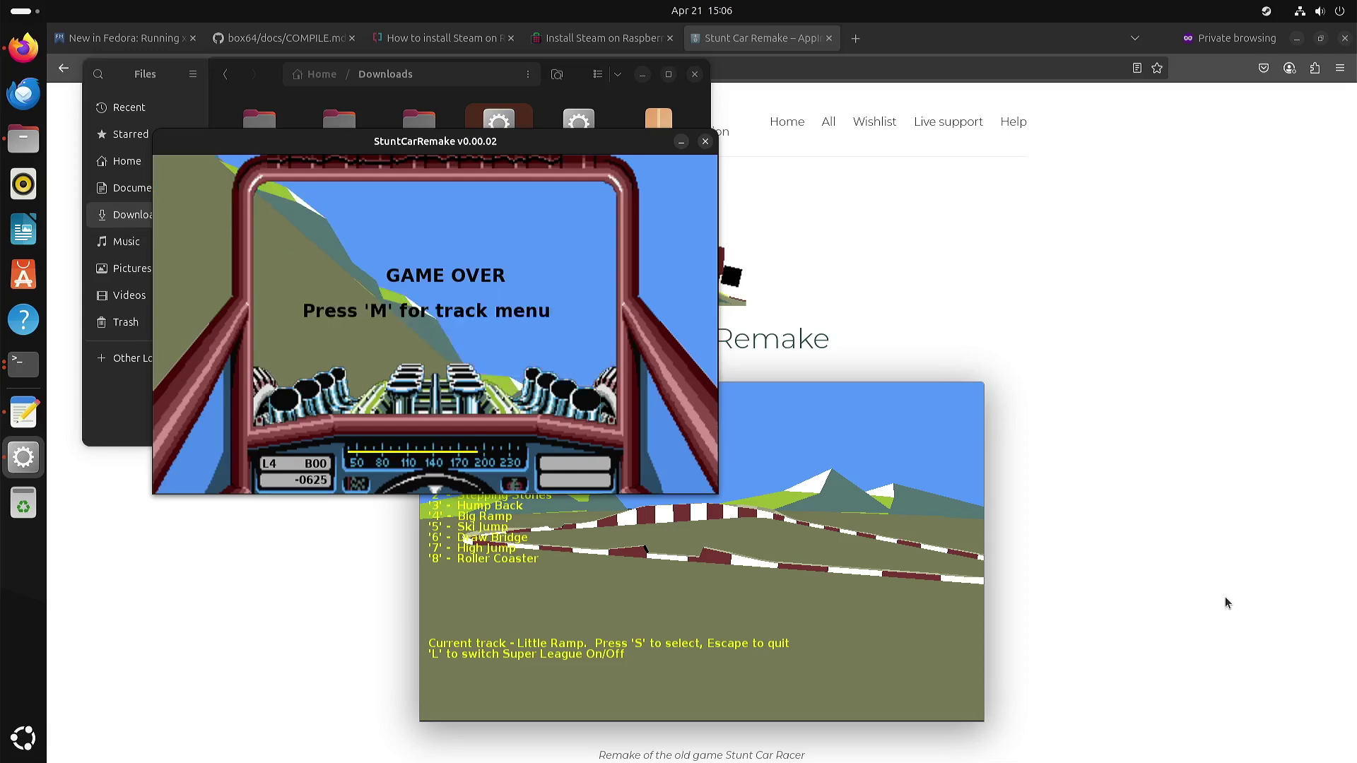
Quit Stunt Car Remake by closing its window, leaving Downloads visible in Files
{"action": "left_click", "coordinate": [705, 141]}
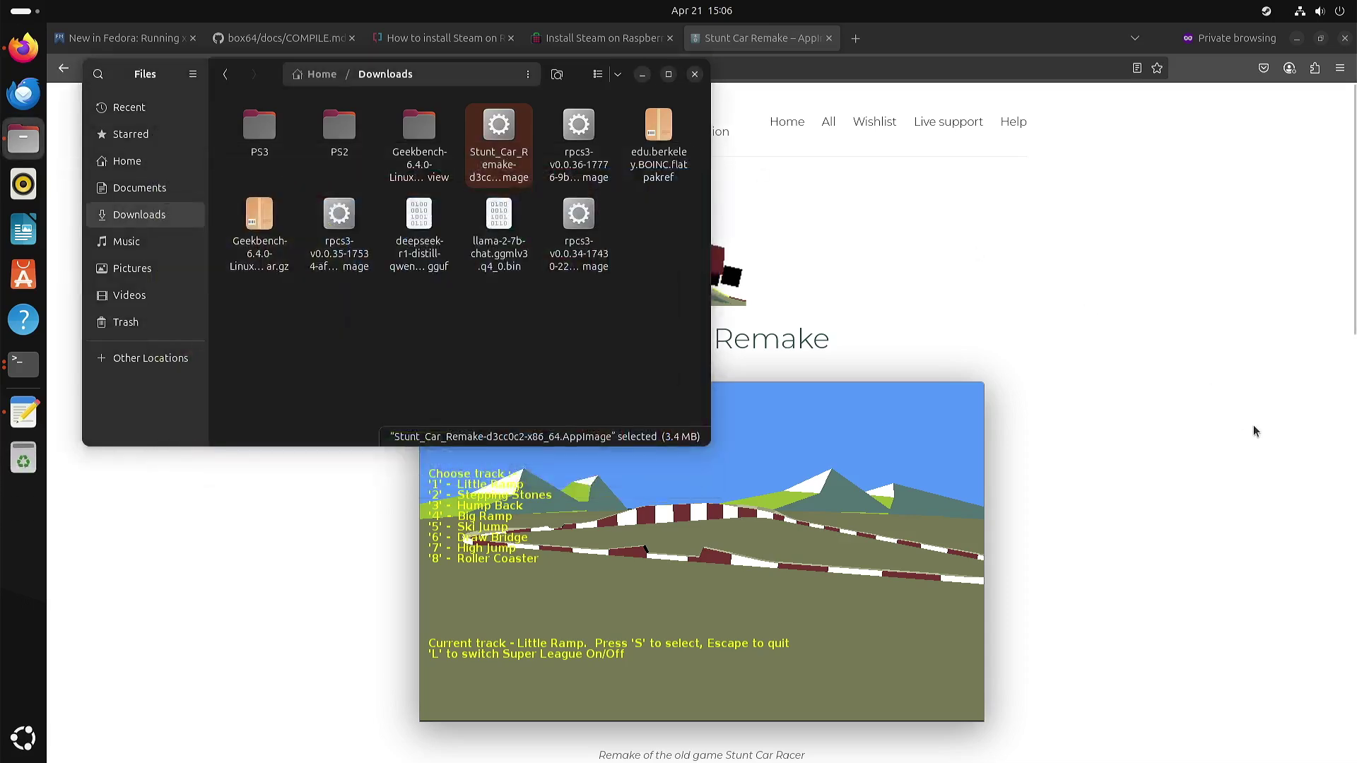